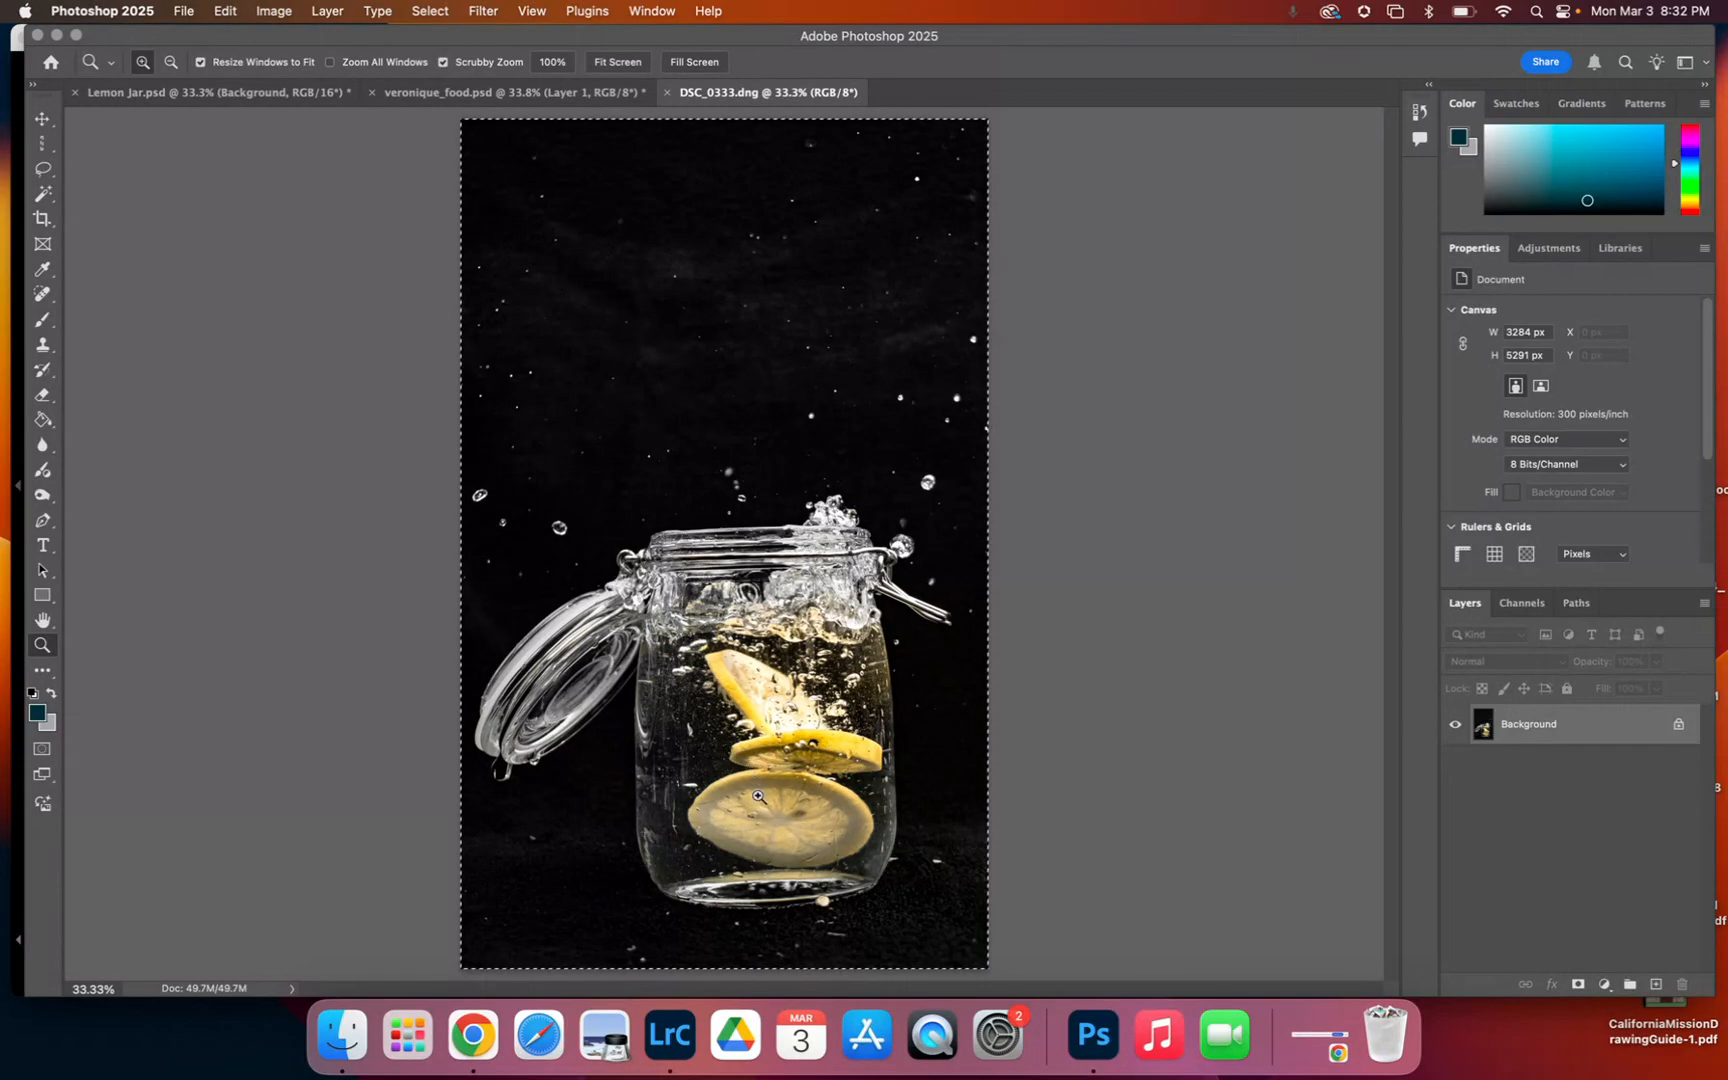
- Compare the jar image across Lemon Jar.psd, DSC_0333.dng and veronique_food.psd, examining the lemon slices in veronique_food.psd closely
left_click(184, 94)
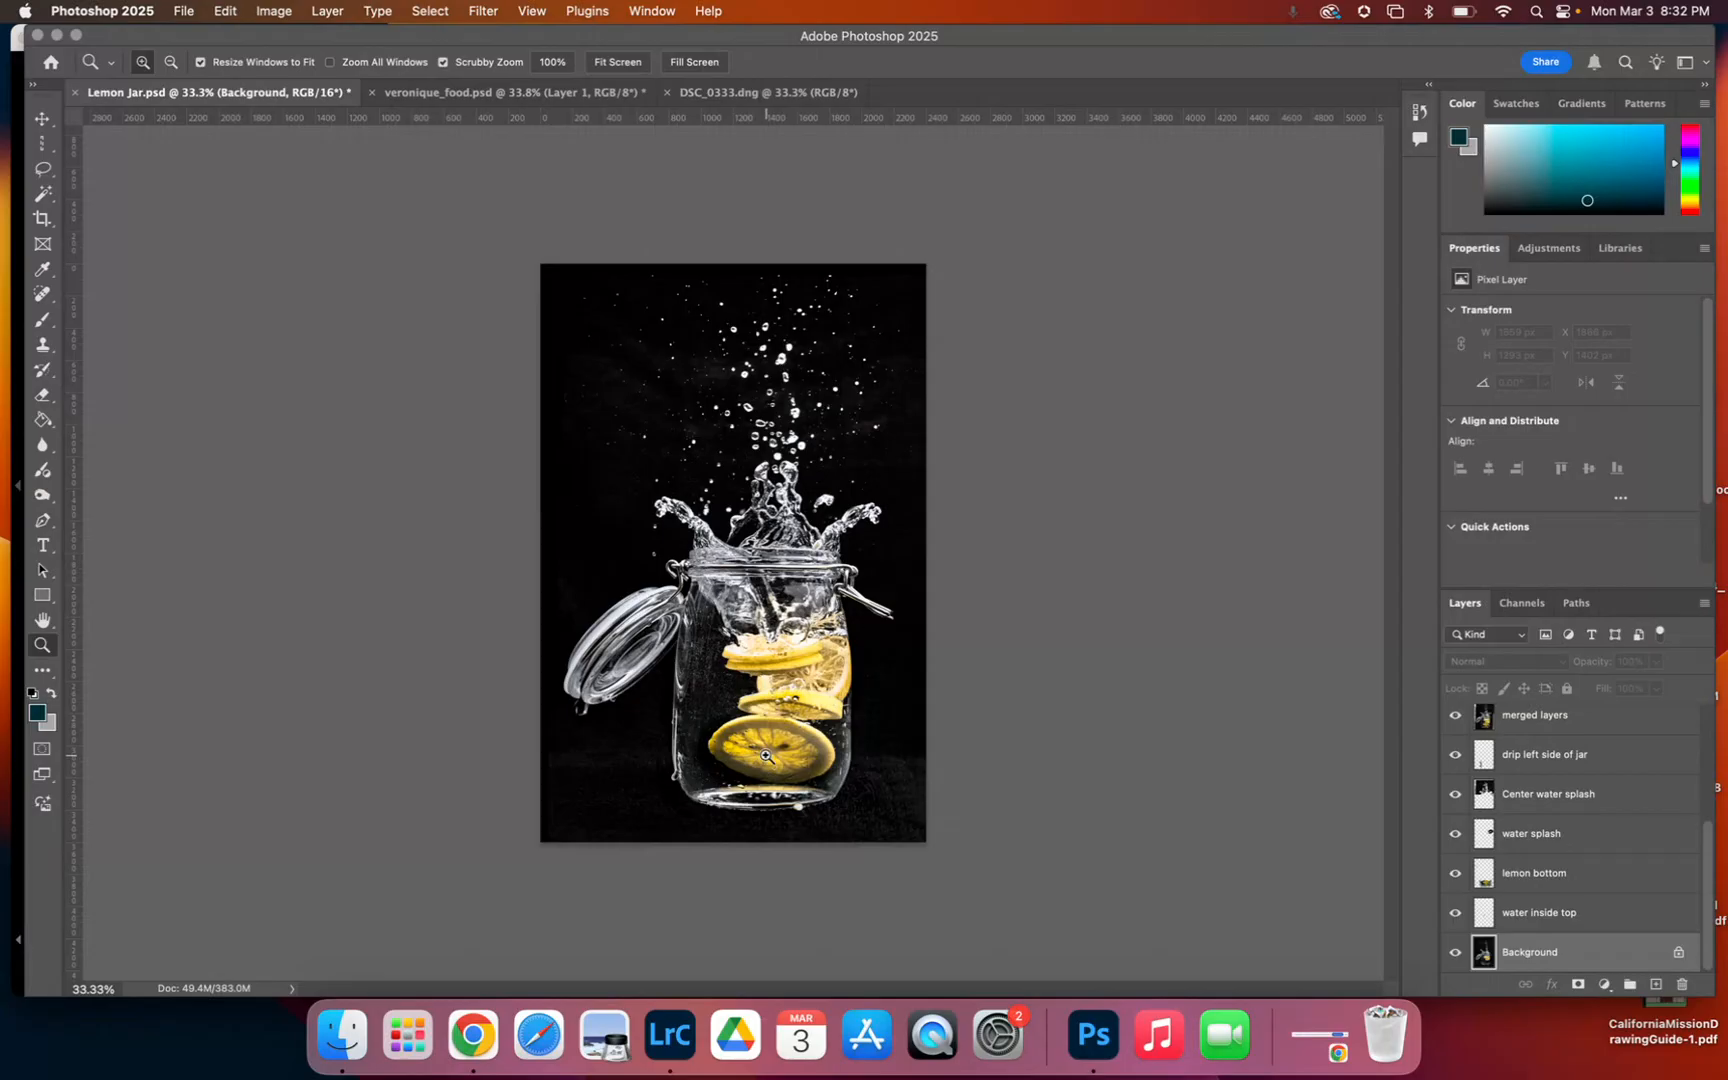
left_click(719, 93)
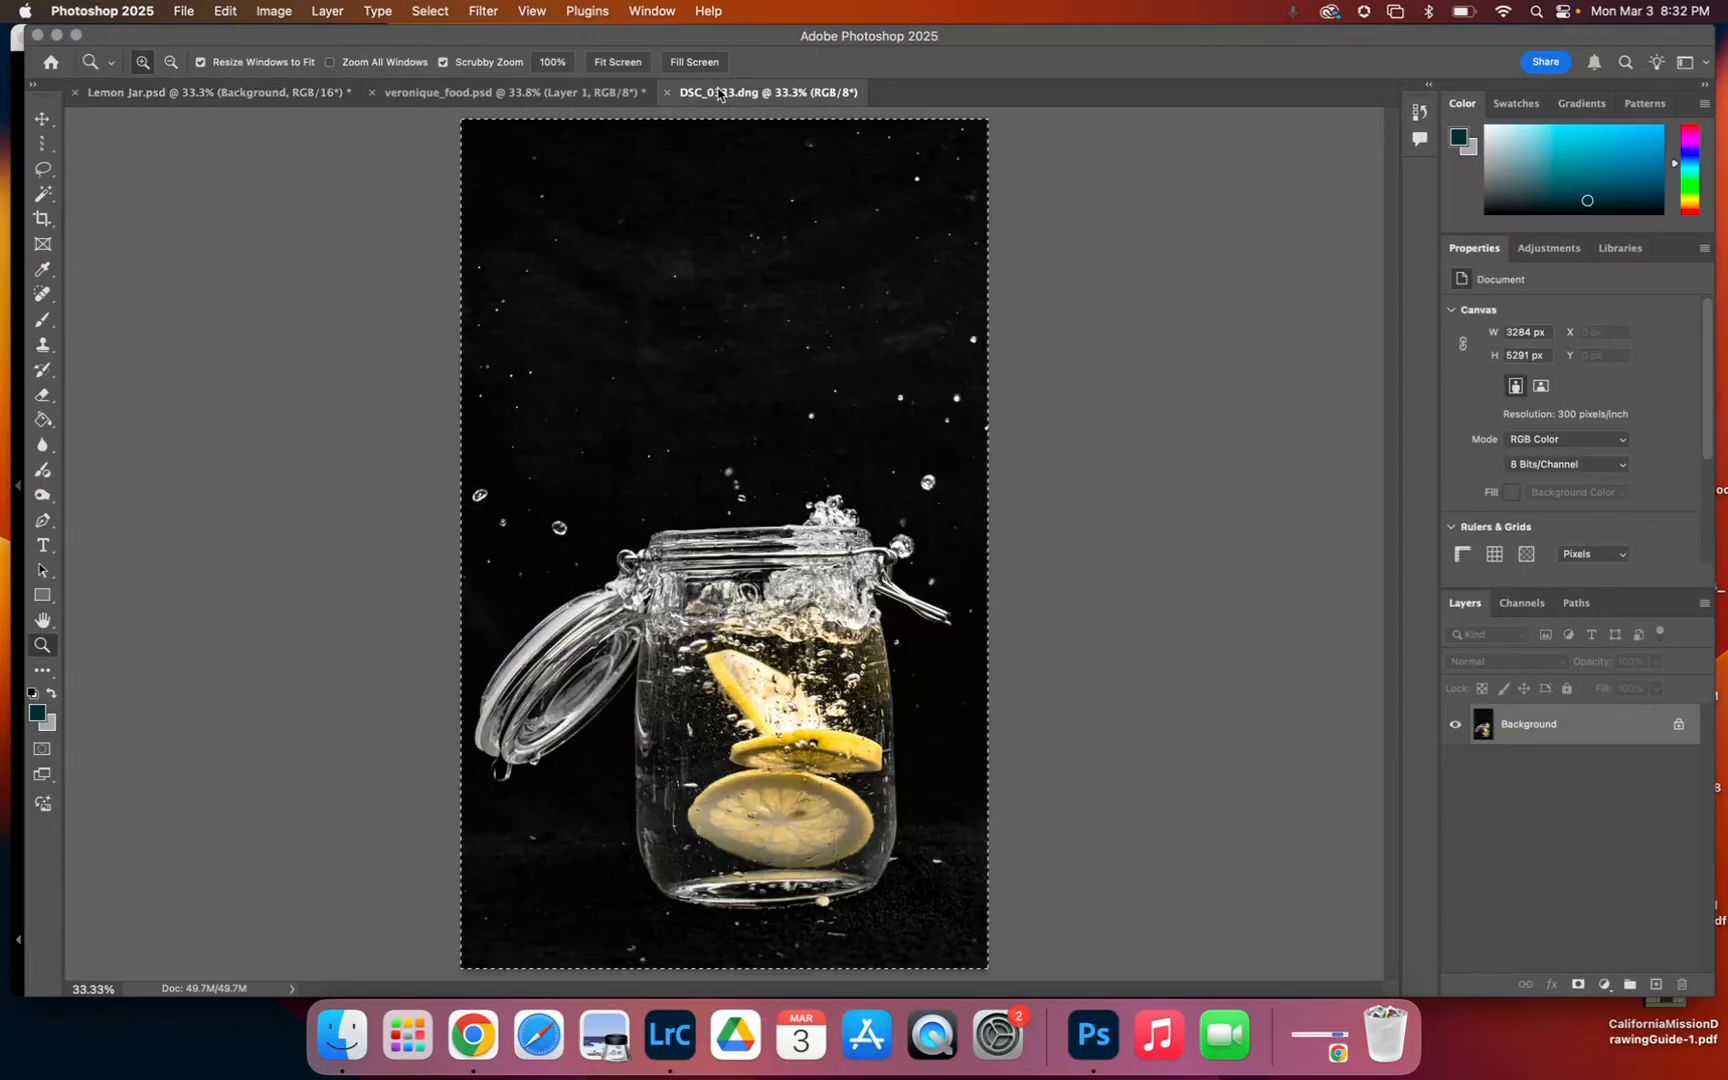
left_click(522, 96)
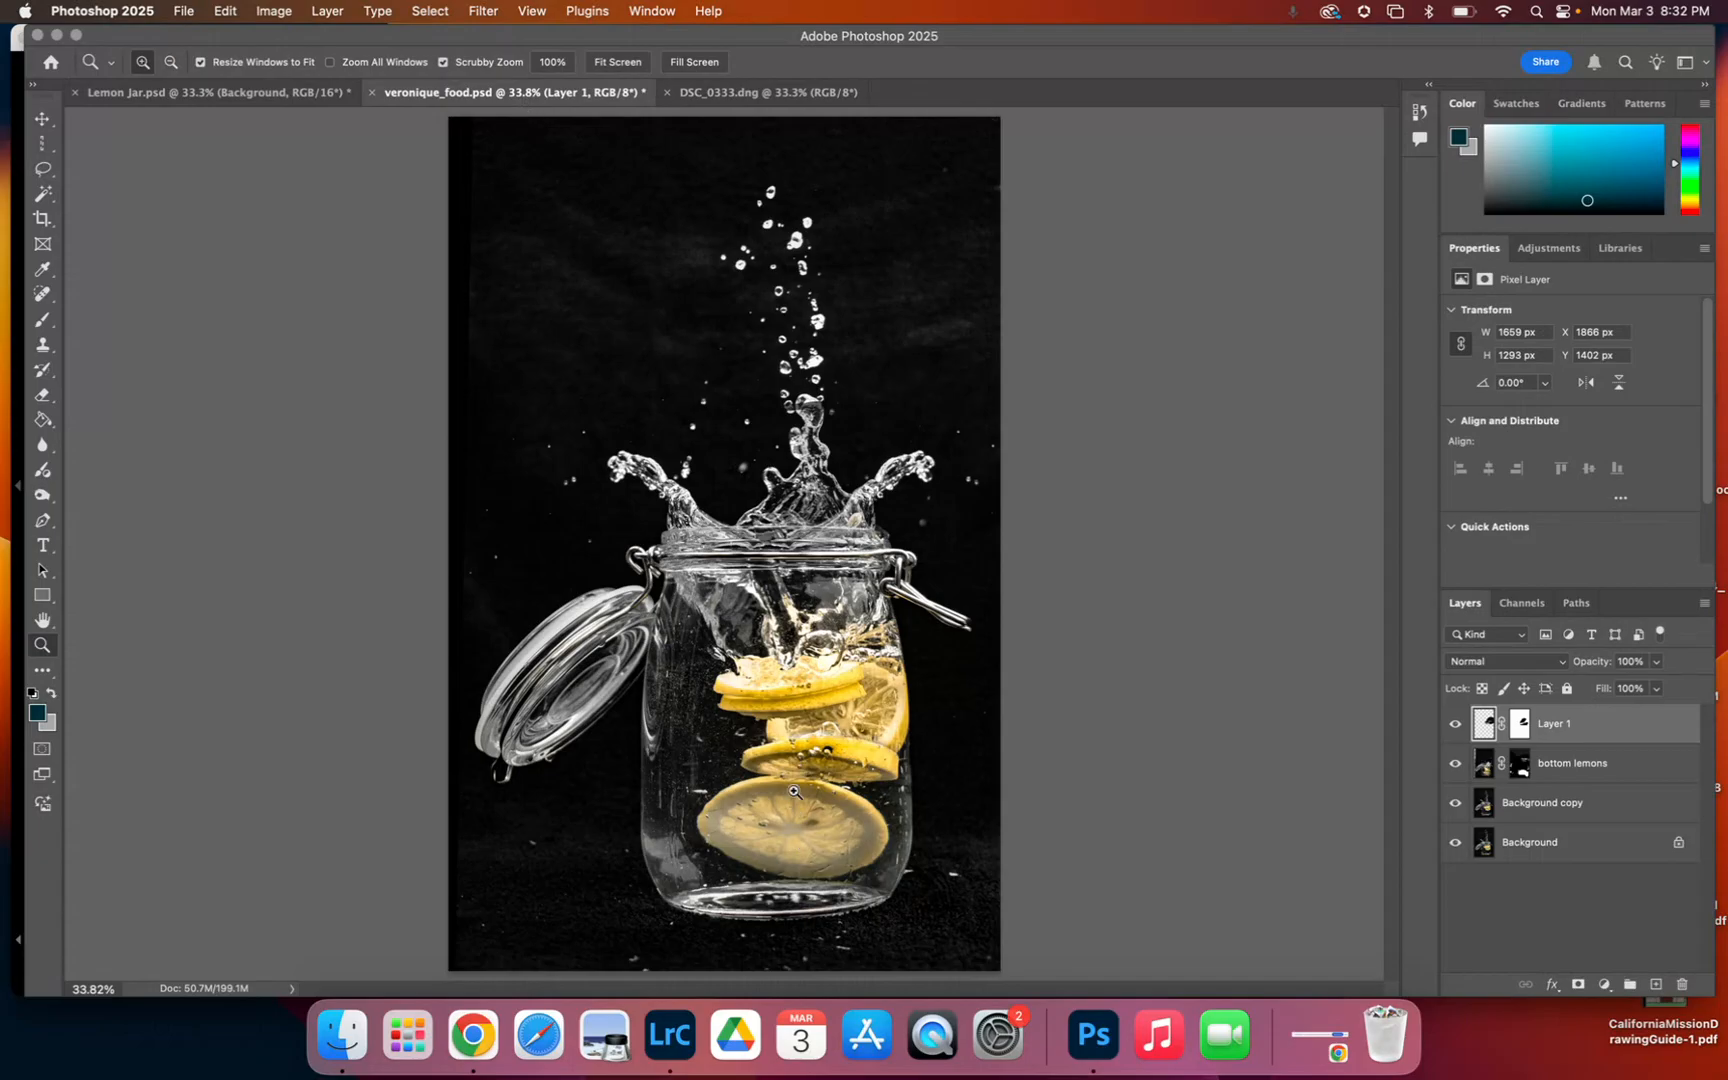
left_click_drag(794, 784, 765, 585)
scroll(765, 575, "up", 1)
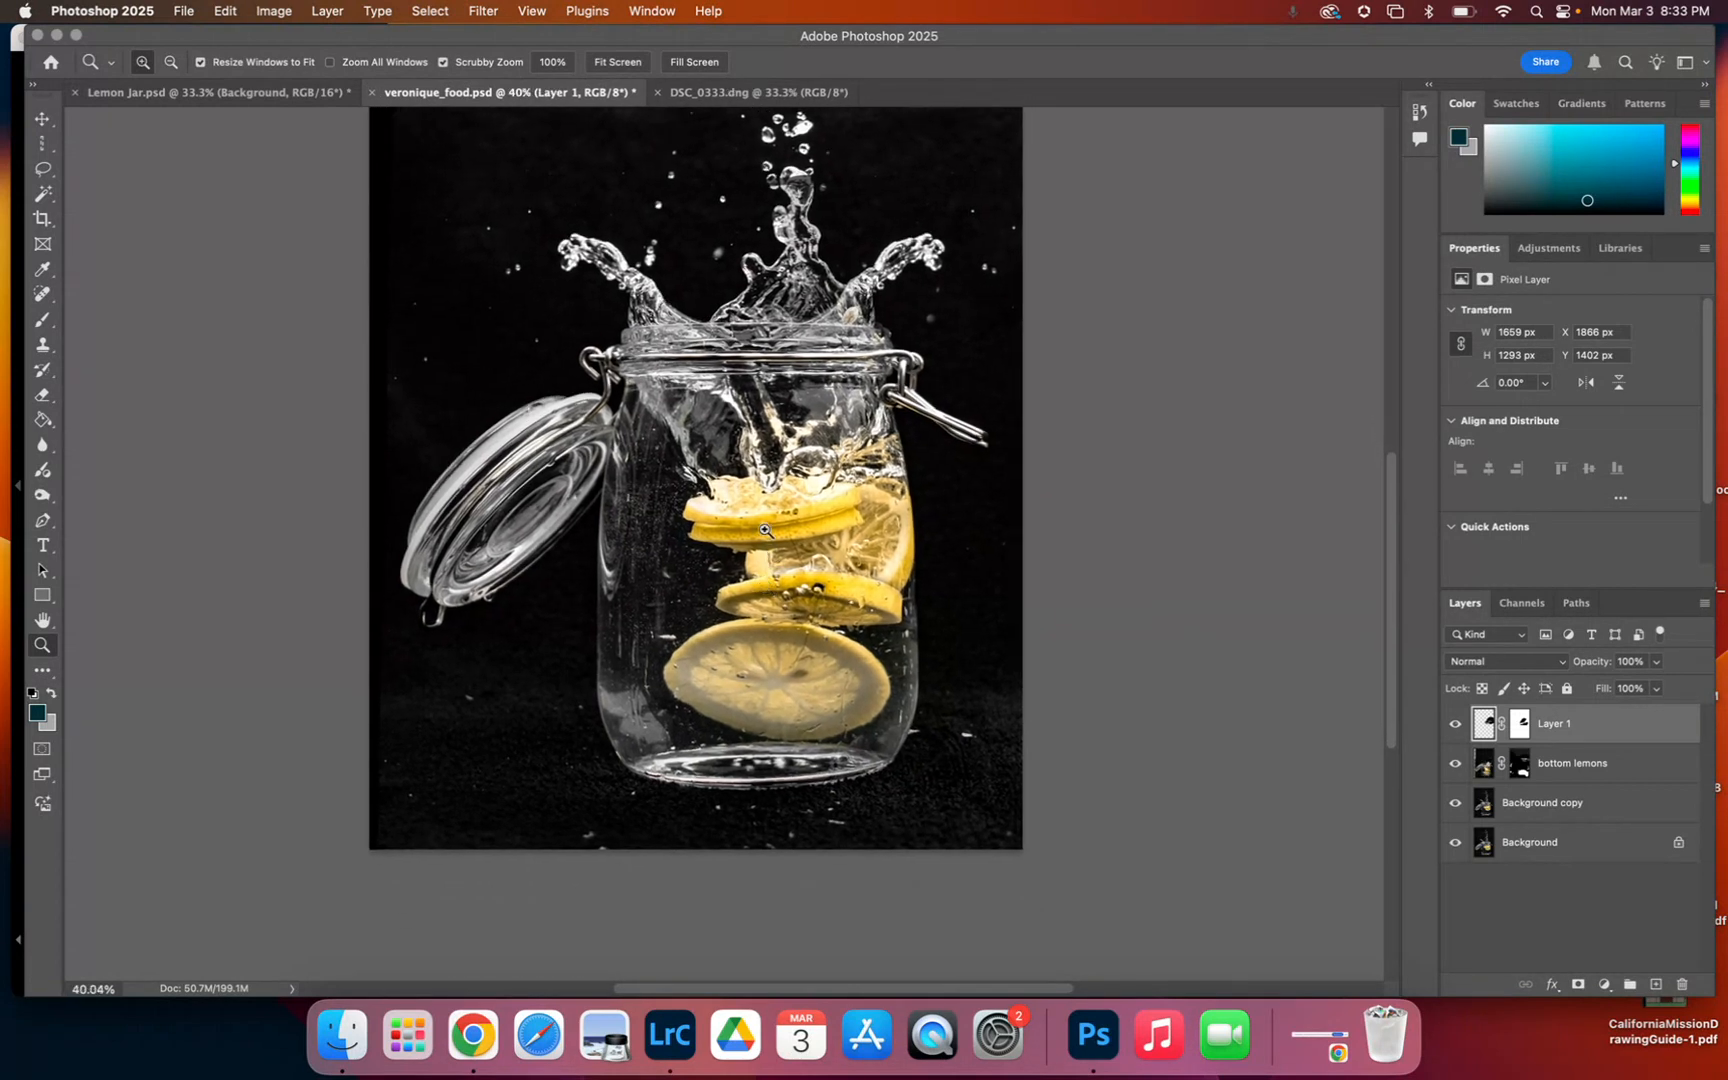
scroll(767, 525, "up", 3)
scroll(766, 500, "down", 3)
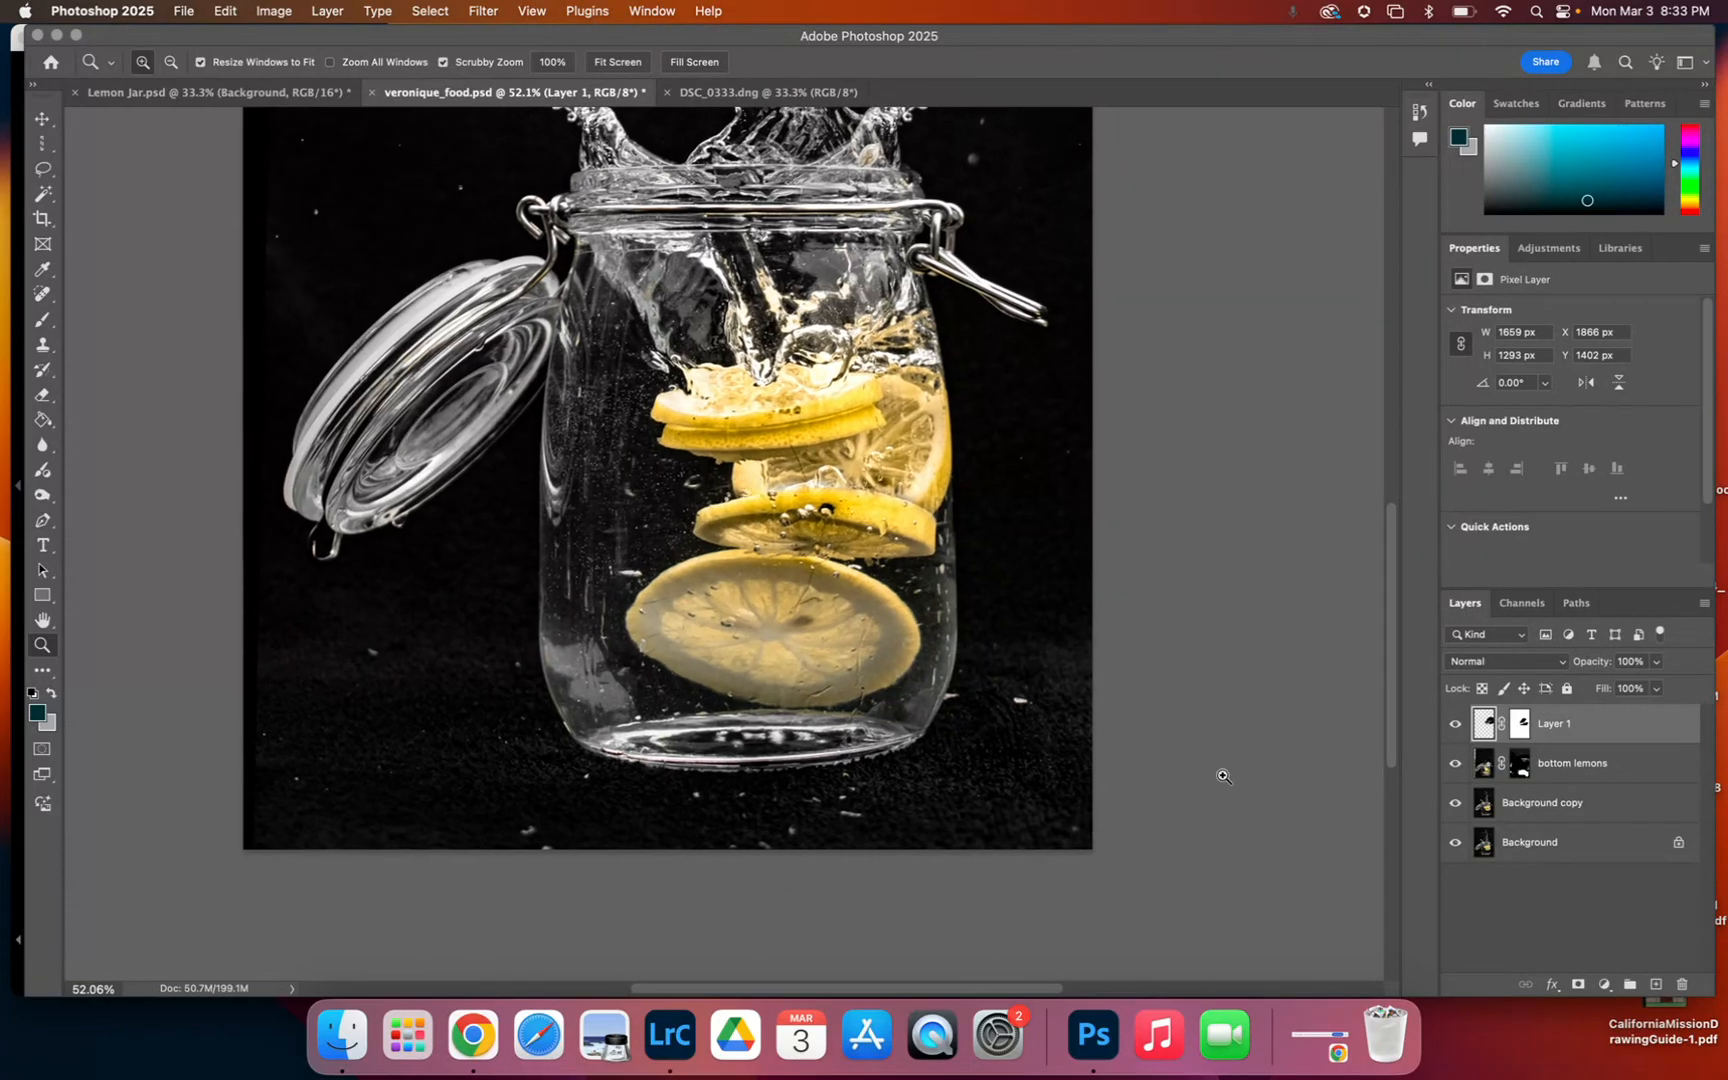
- Toggle the visibility of Layer 1 and bottom lemons to identify their contents, and select the bottom lemons layer's image
left_click(1456, 724)
left_click(1456, 724)
left_click(1456, 763)
left_click(1456, 763)
mouse_move(1455, 723)
left_mouse_down()
mouse_move(1455, 763)
mouse_move(1455, 731)
left_mouse_up()
left_click(1483, 770)
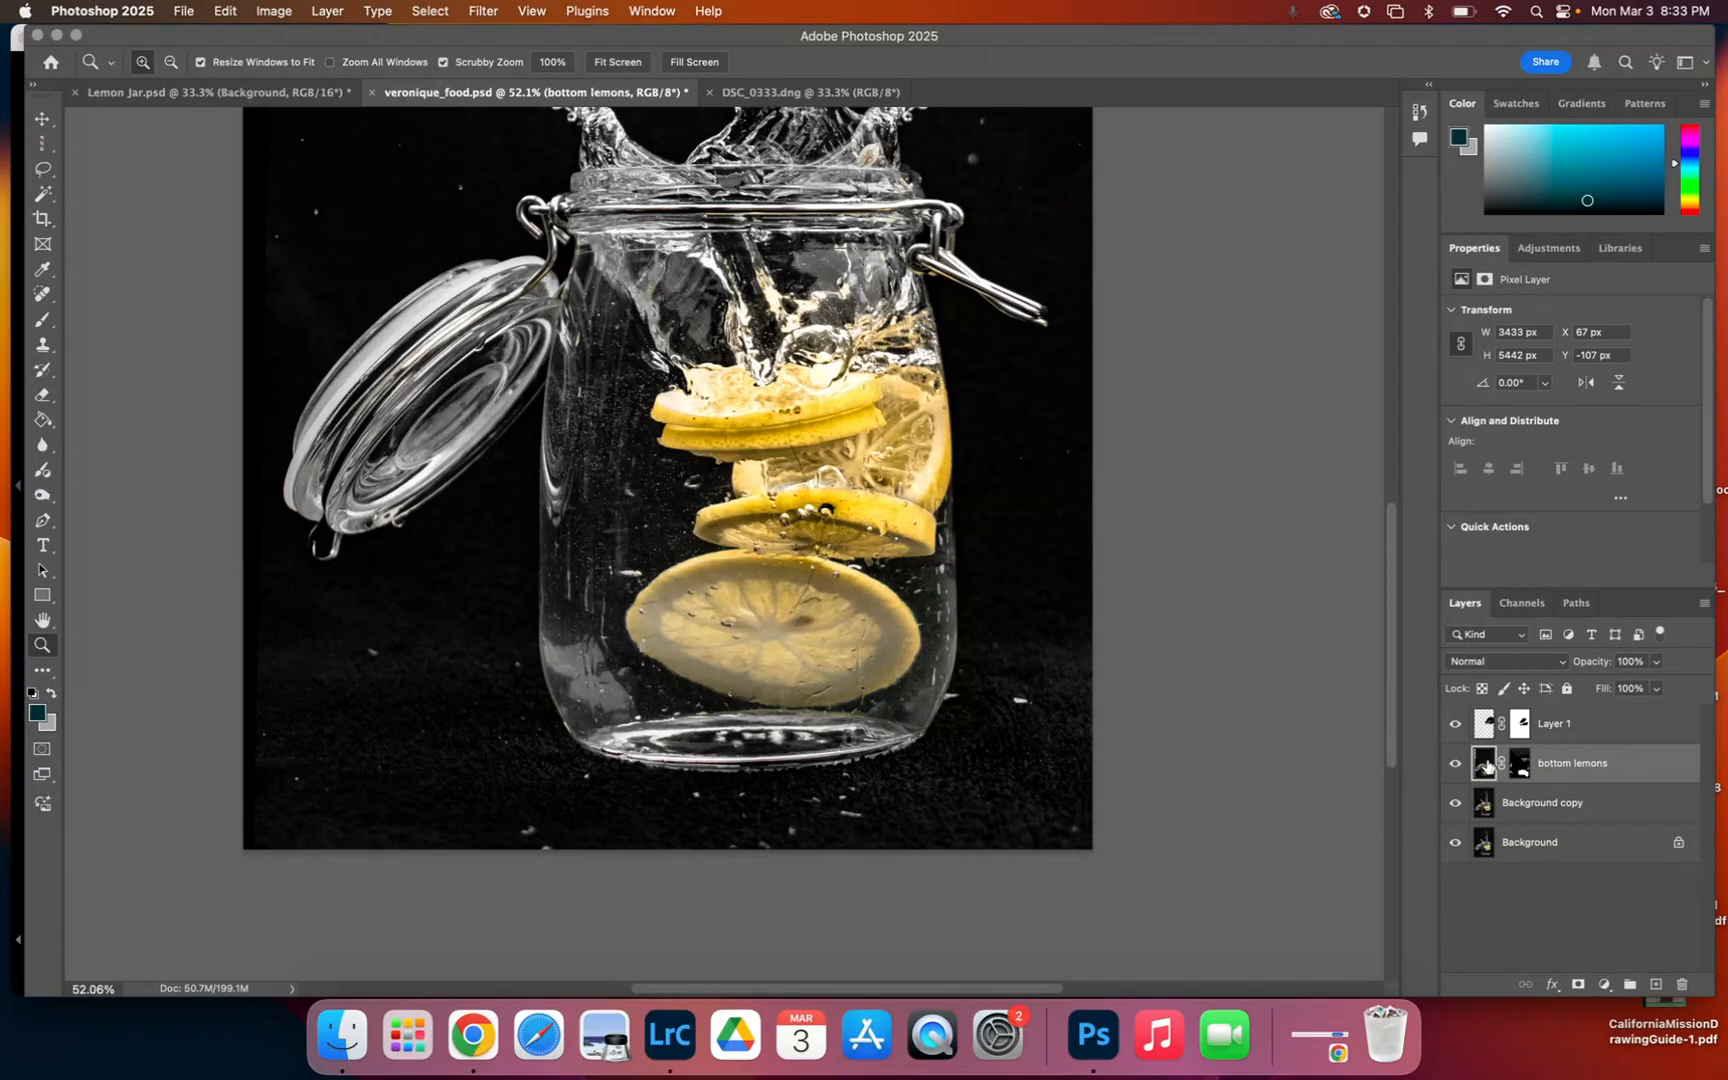
right_click(1487, 766)
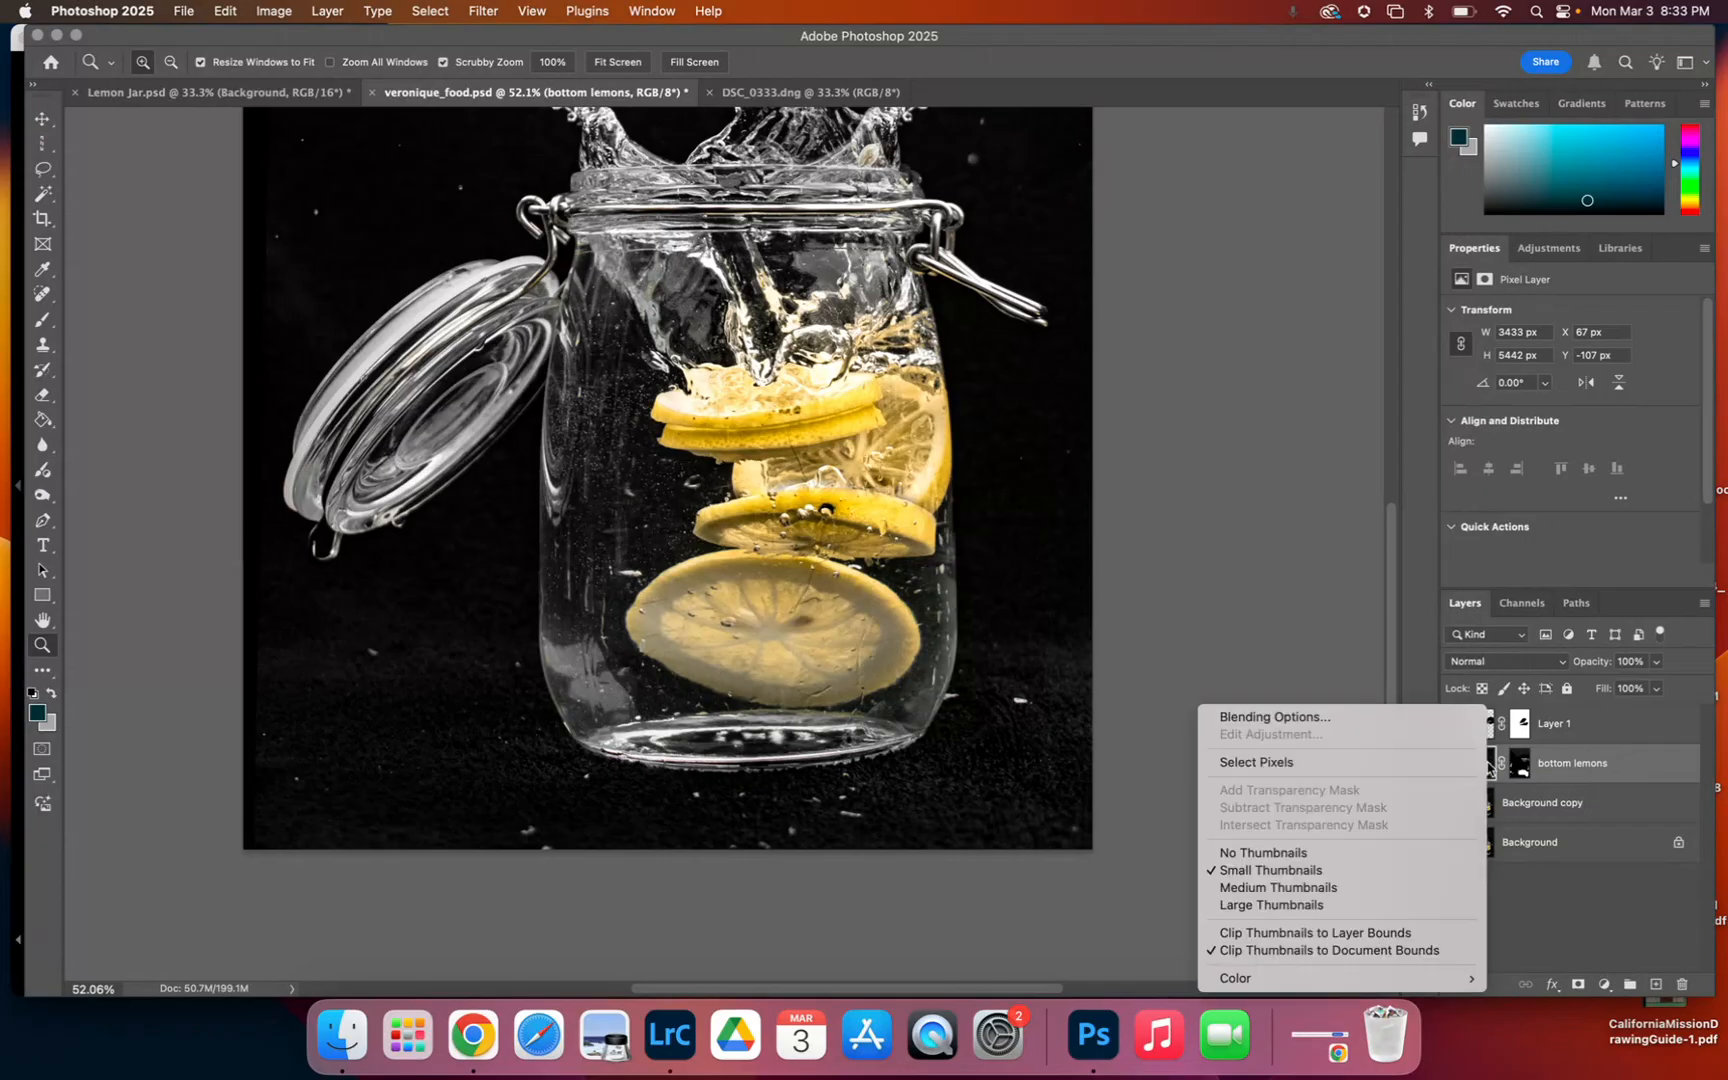
left_click(1614, 764)
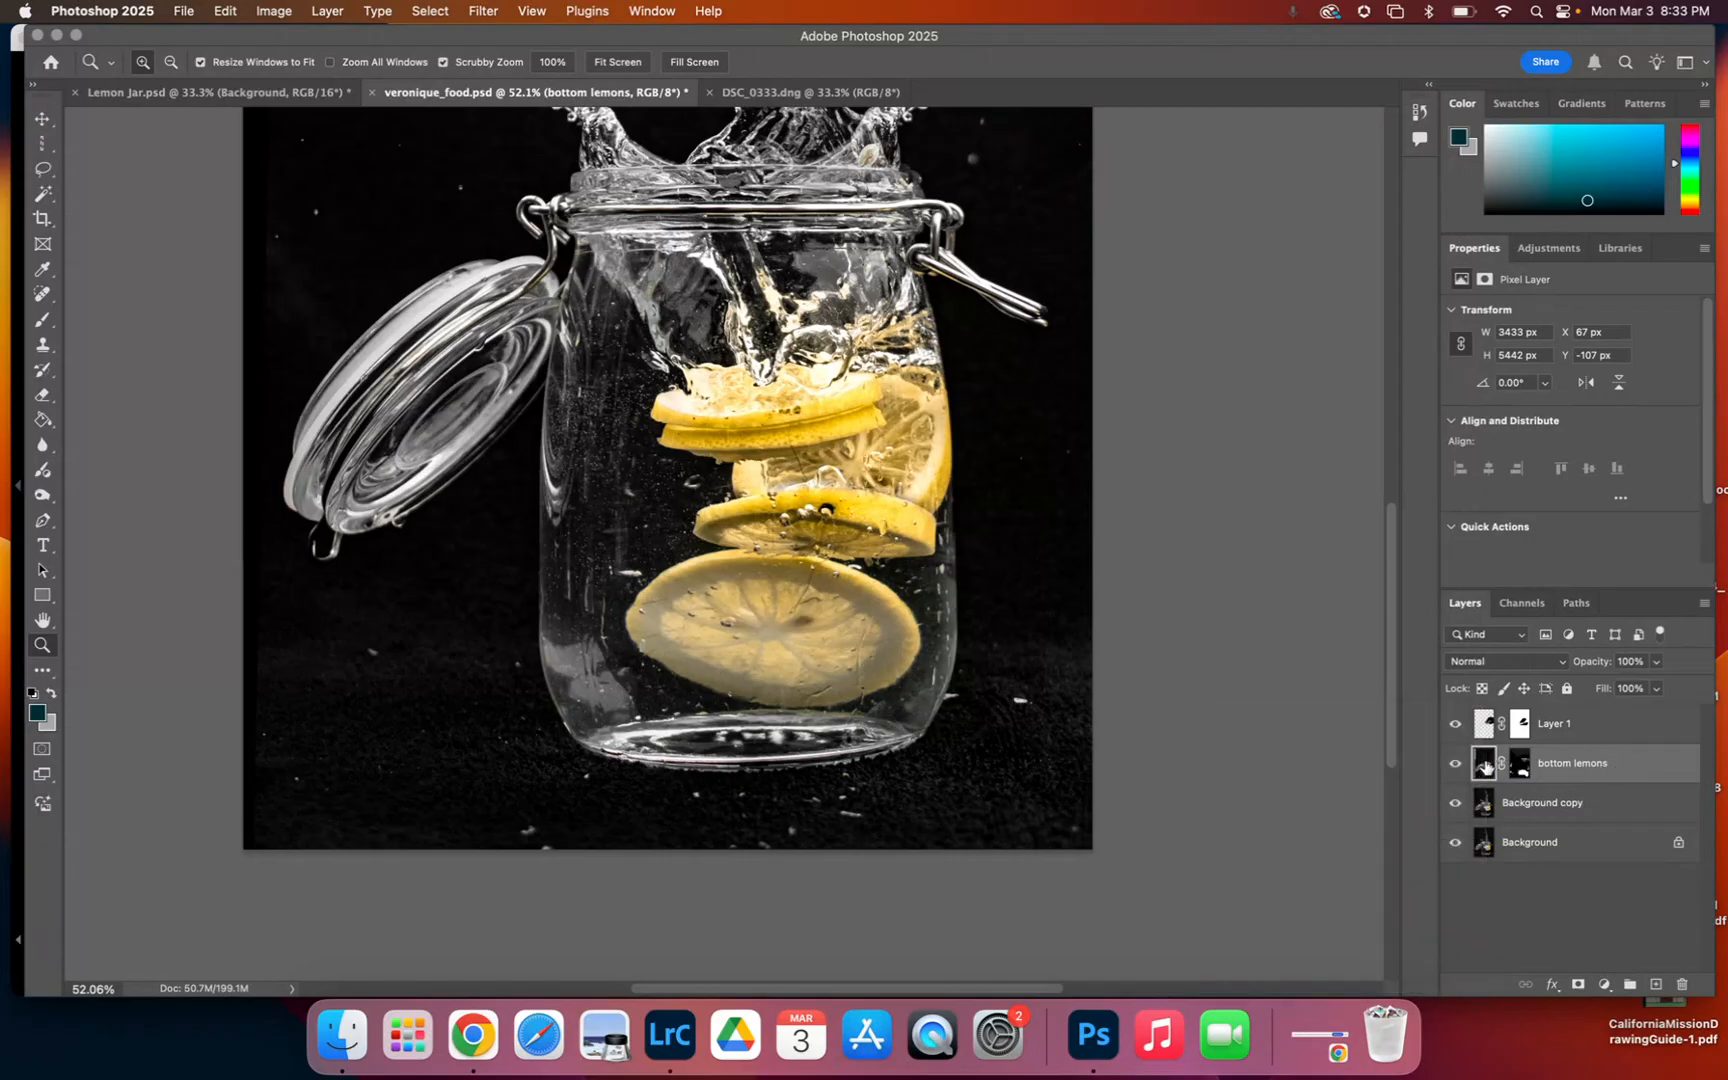
left_click(1487, 766, "super")
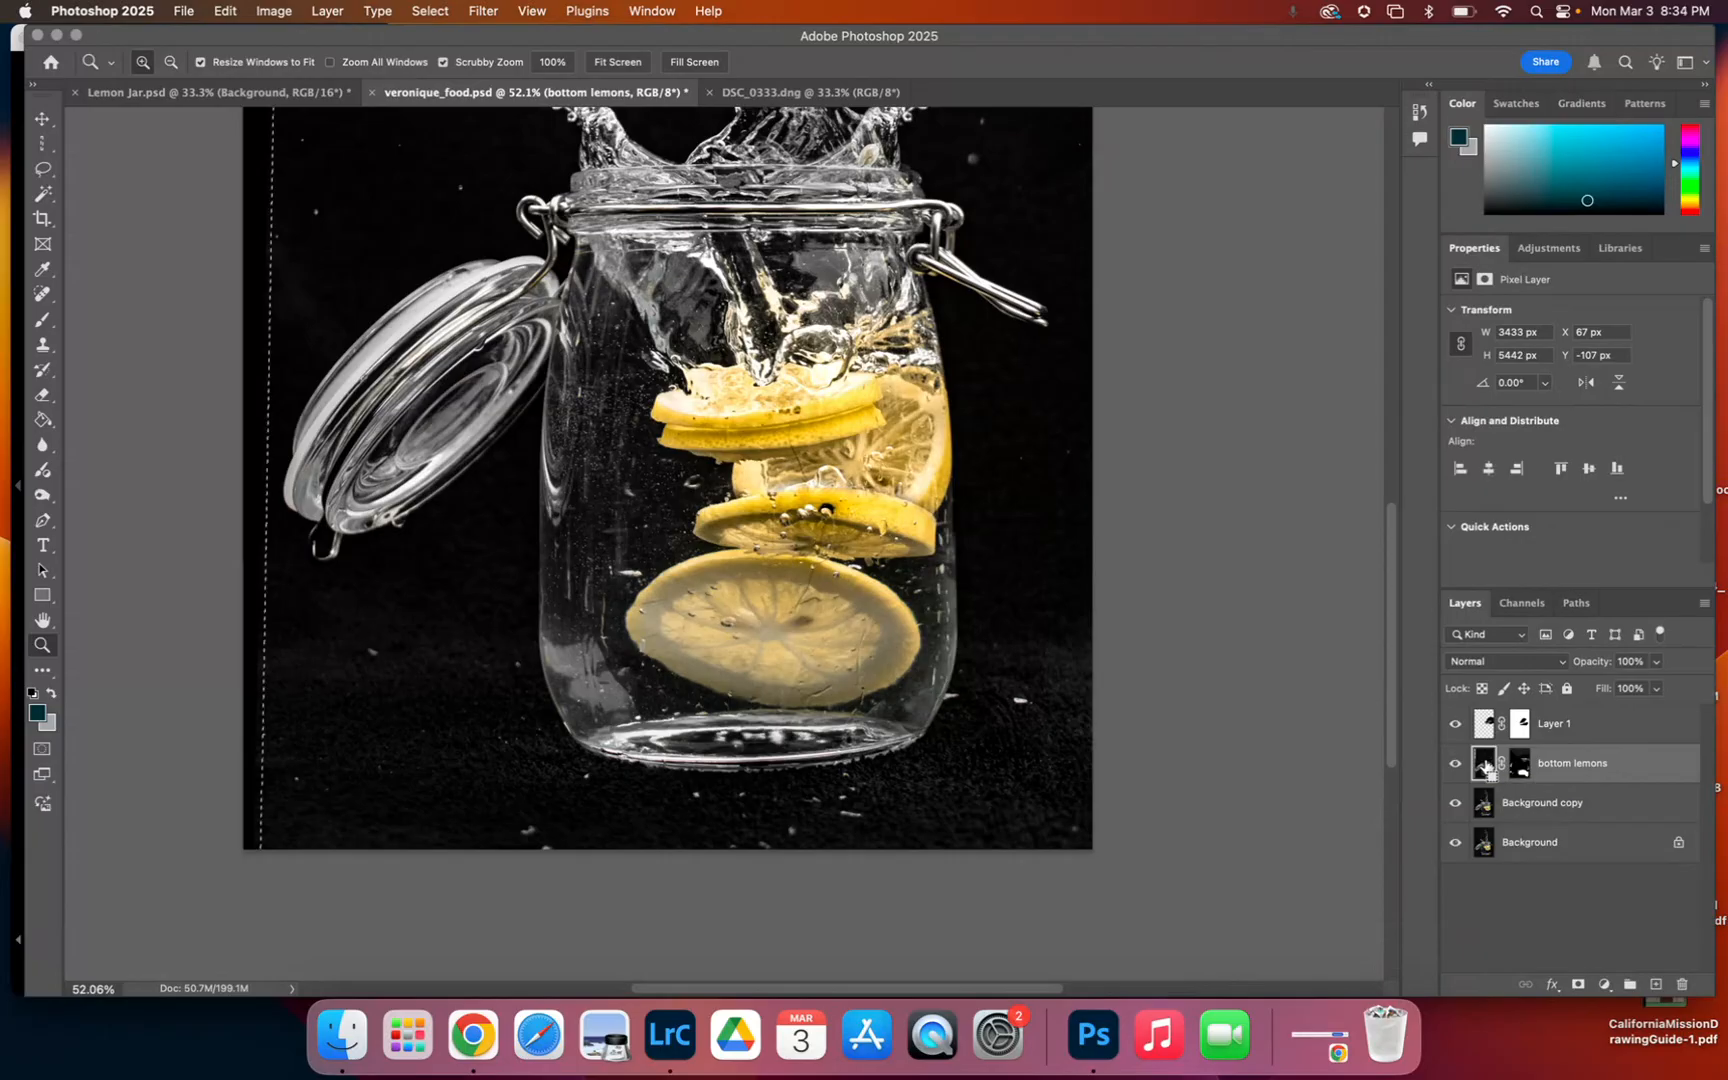
right_click(1486, 766)
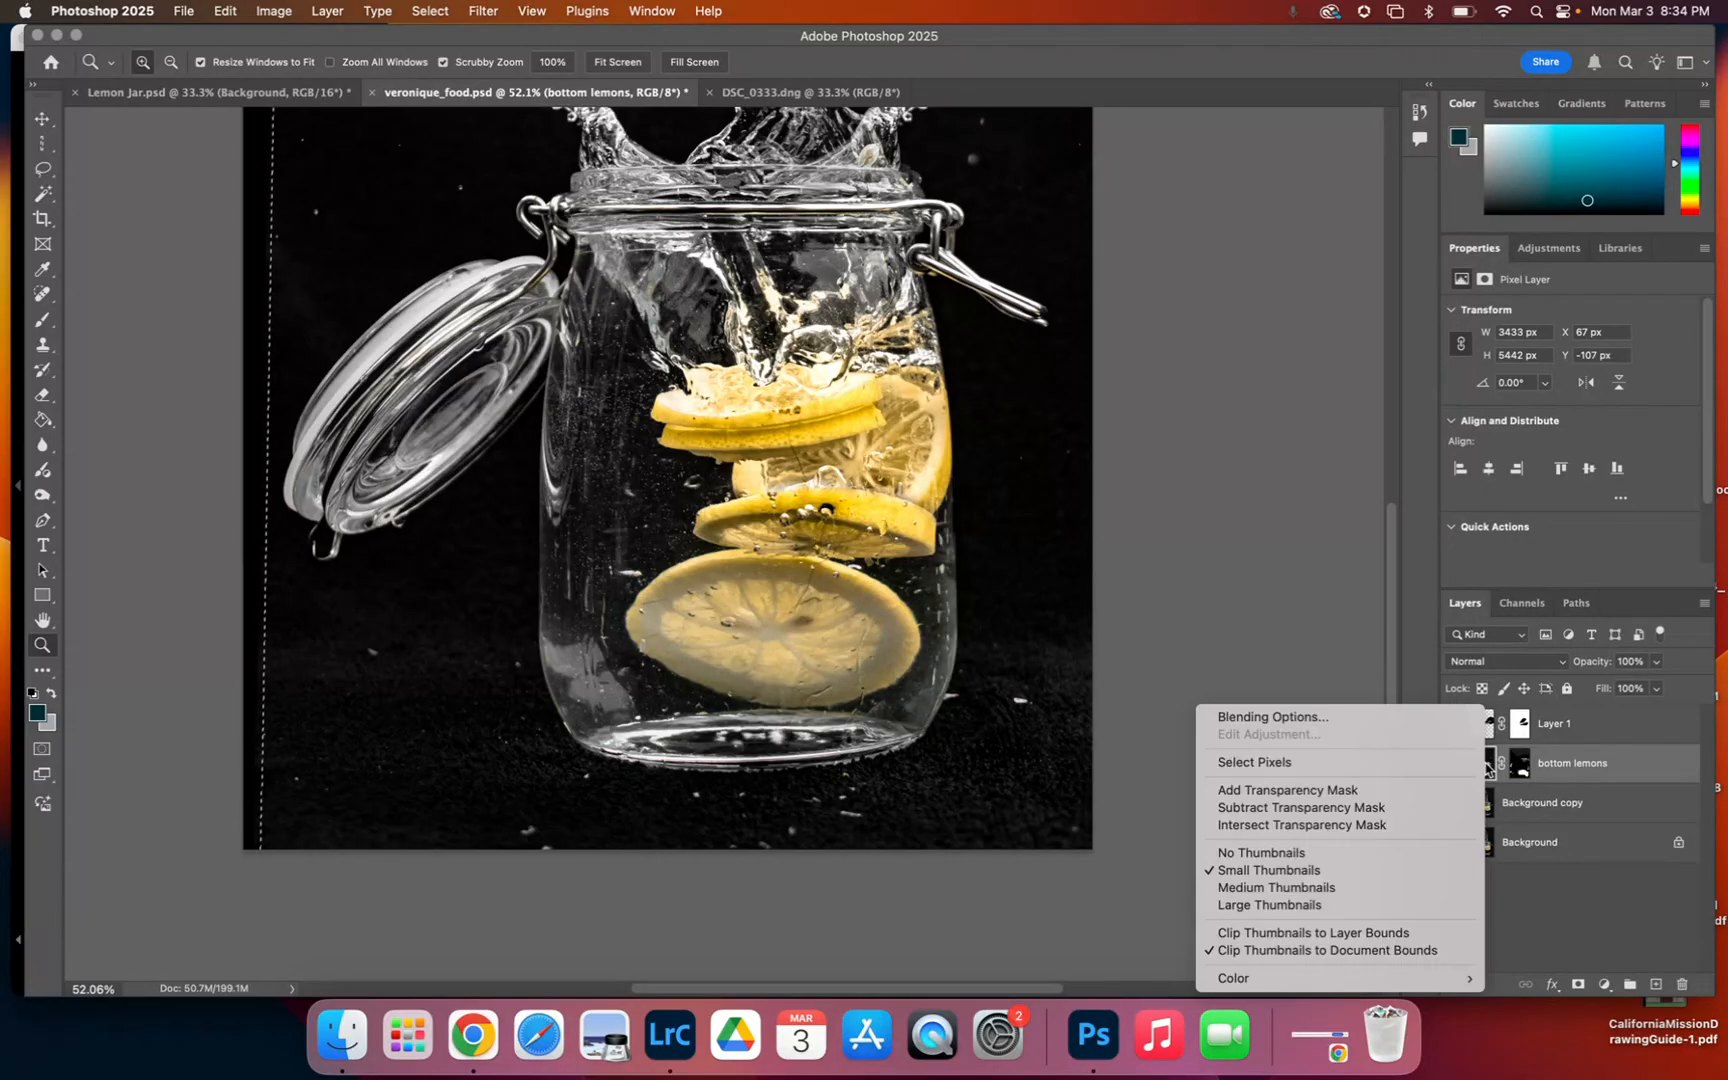
left_click(1609, 762)
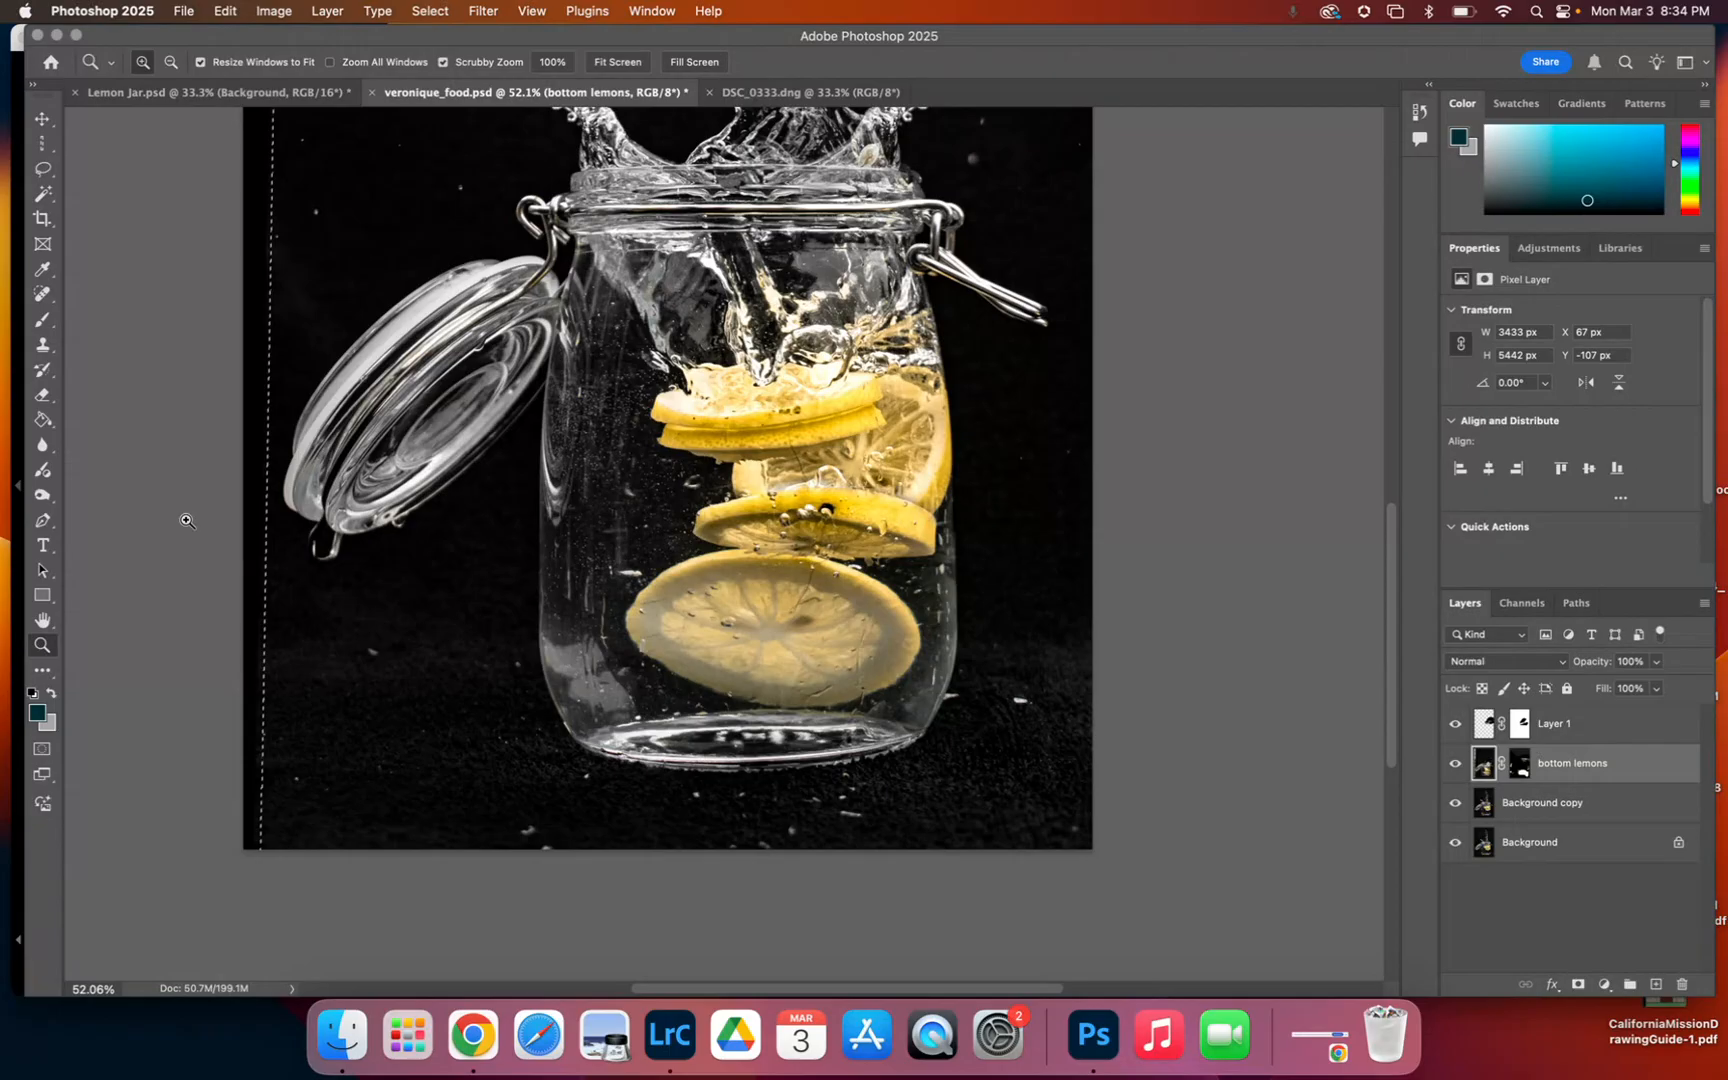
key("super+d")
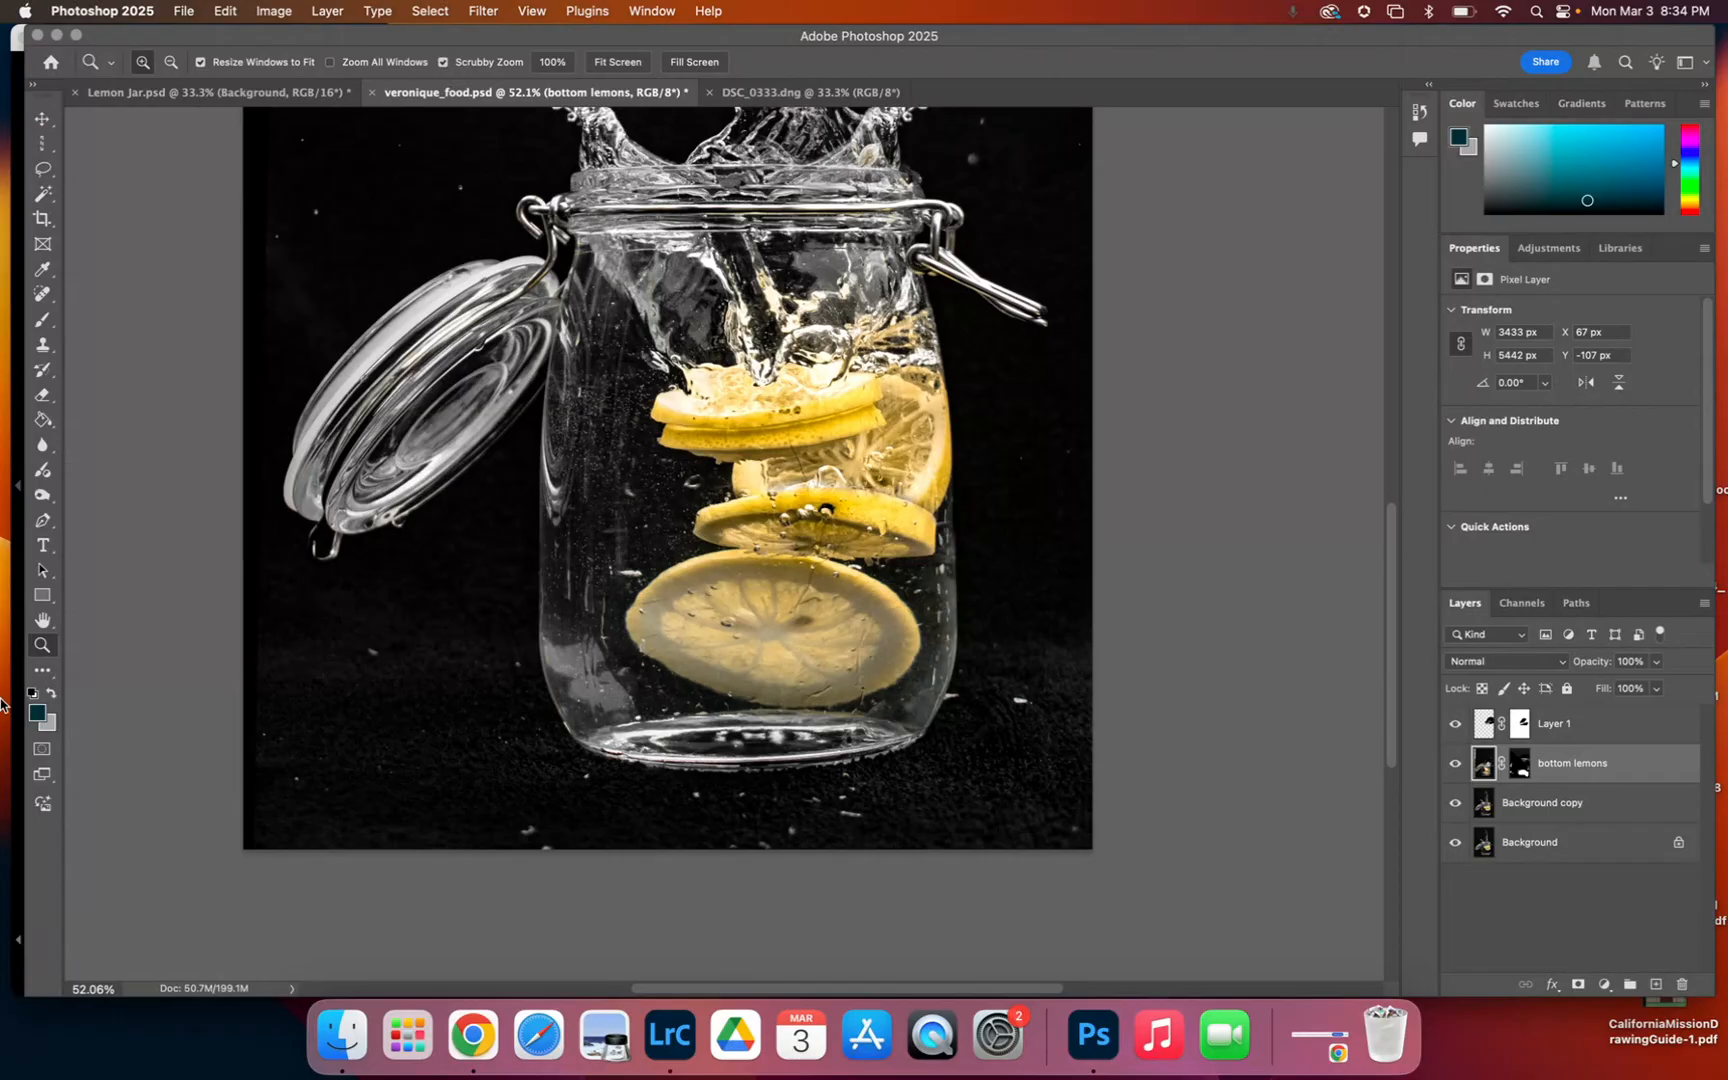
- Toggle the bottom lemons layer's visibility to check which lemon slices it contains
mouse_move(40, 497)
left_mouse_down()
mouse_move(106, 514)
mouse_move(102, 493)
left_mouse_up()
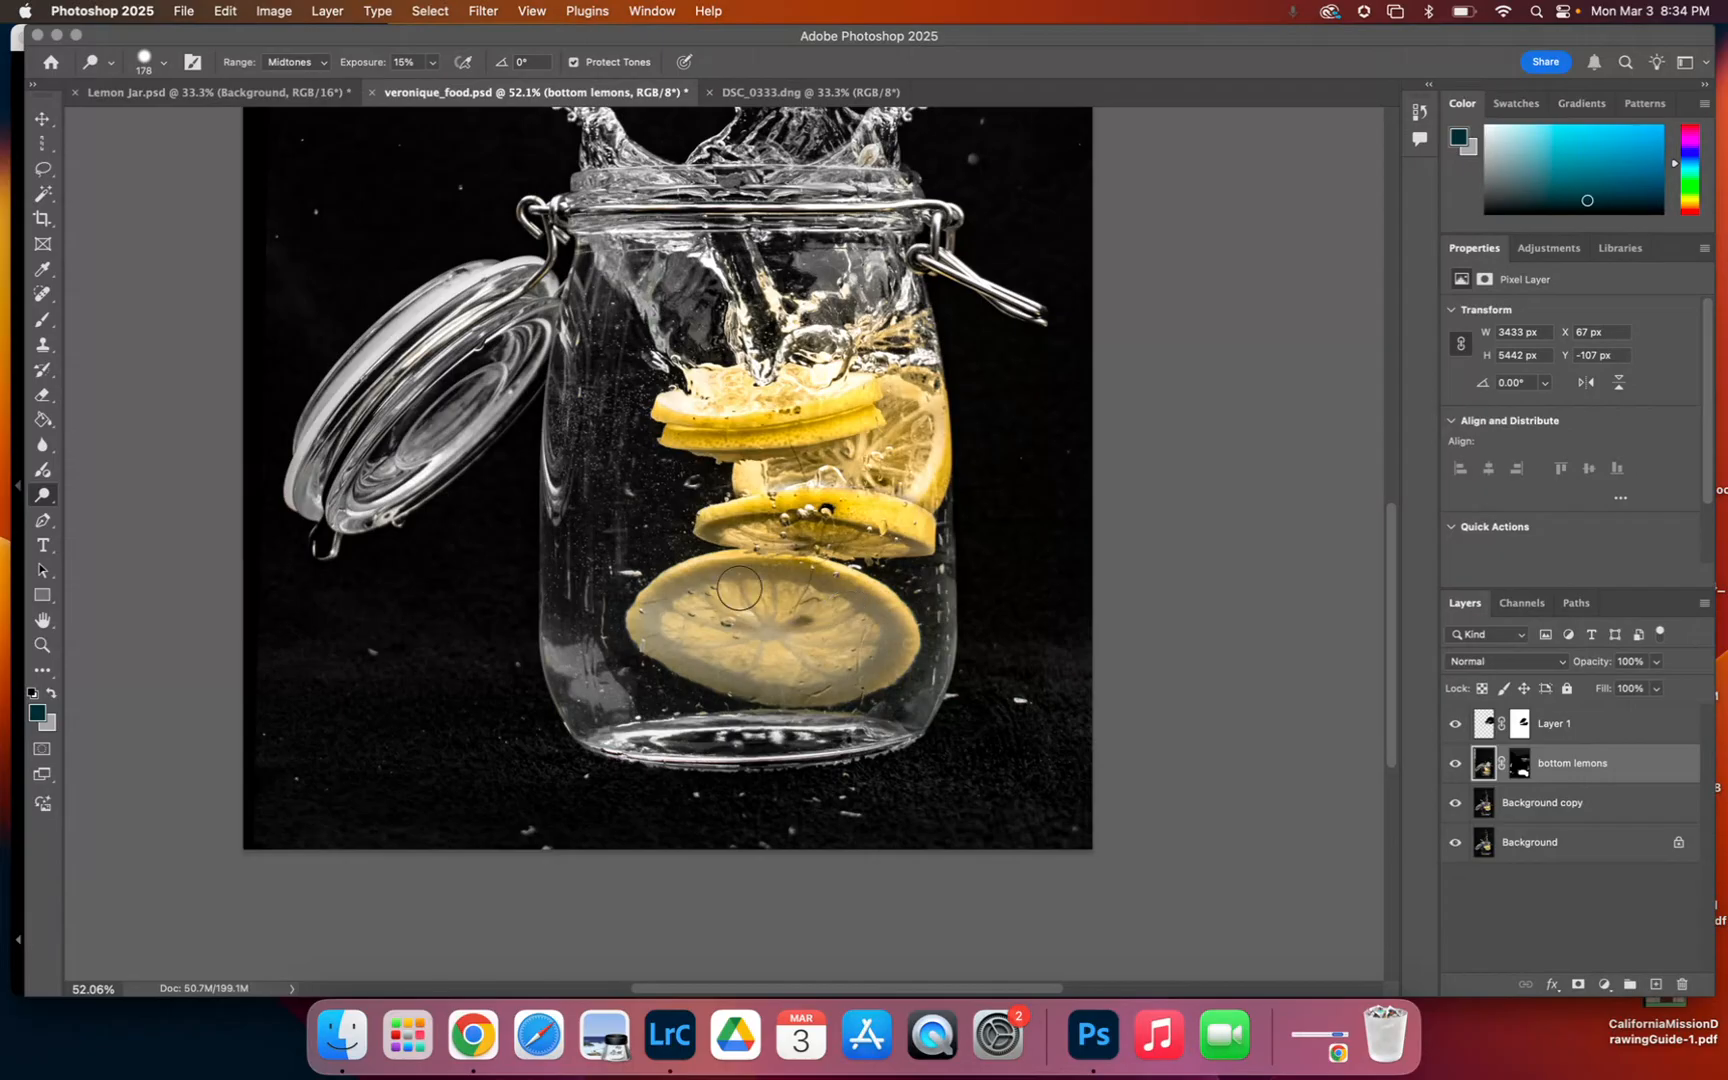
left_click(1456, 765)
left_click(1456, 765)
left_click(1456, 765)
left_click(1456, 765)
left_click(1456, 765)
left_click(1456, 765)
- Set up the Burn tool with a 412 px brush and the Shadows range
left_click_drag(40, 508, 90, 514)
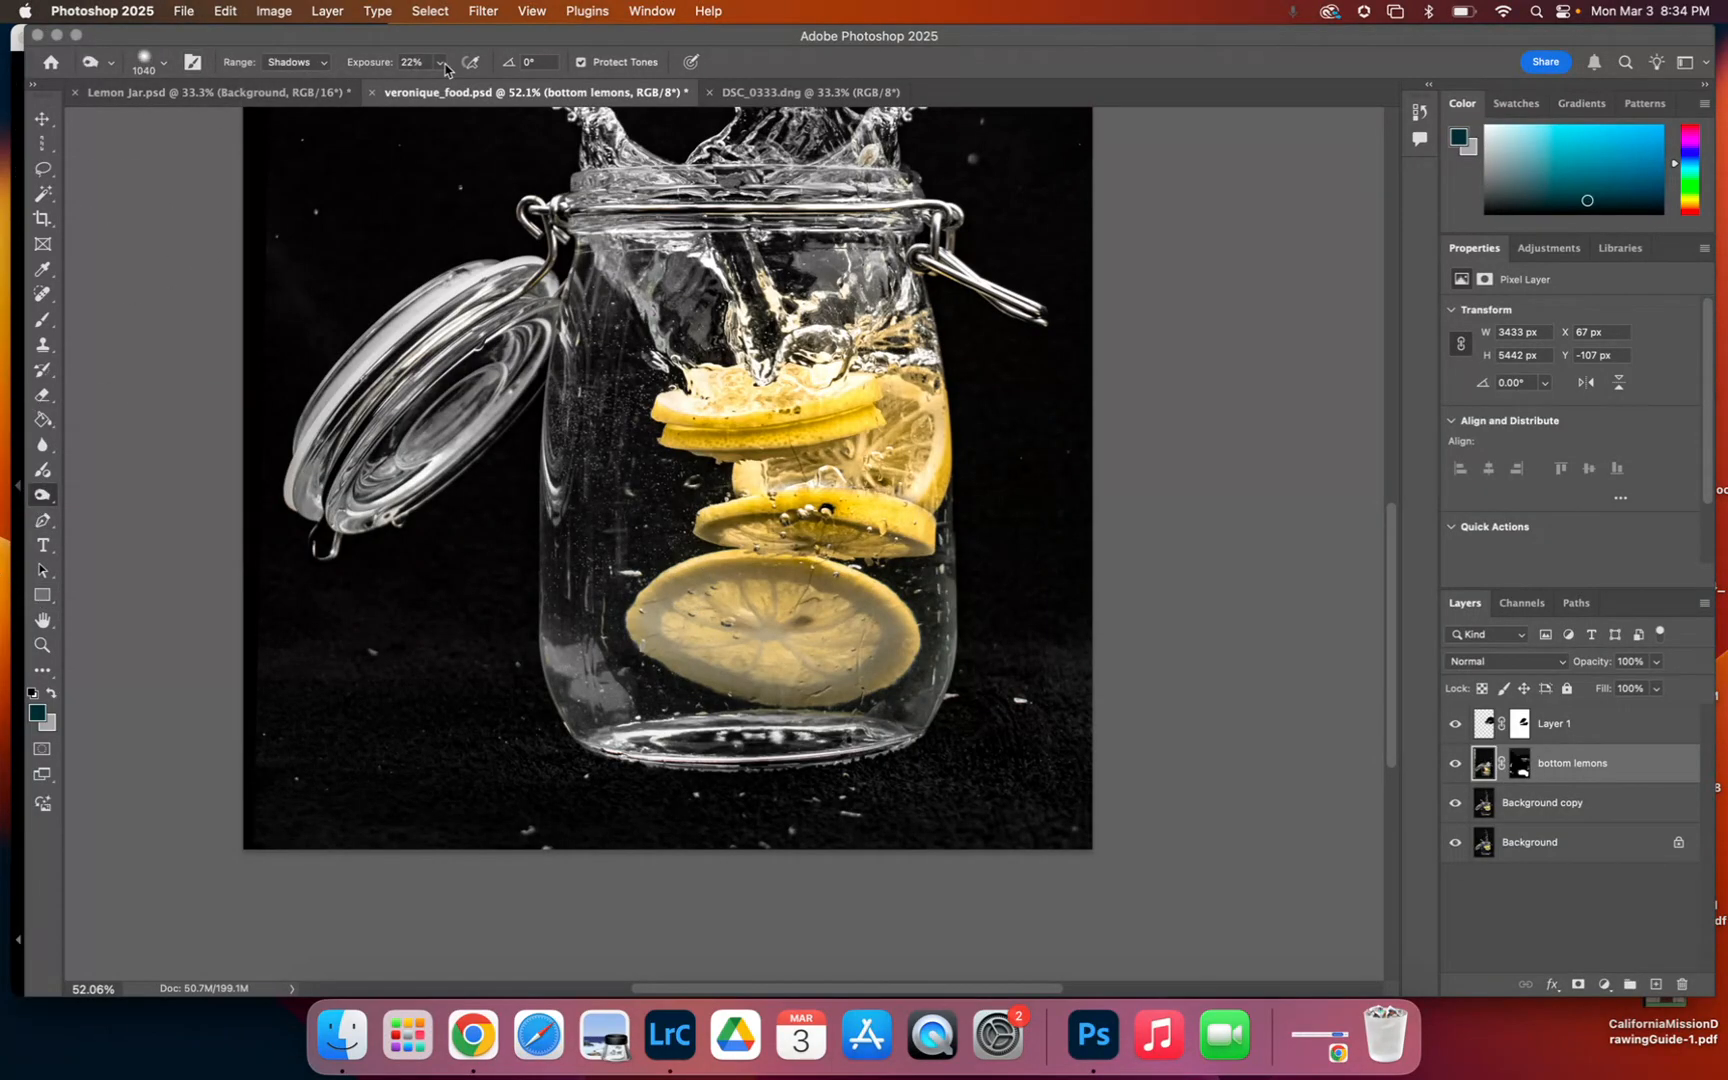
left_click(321, 67)
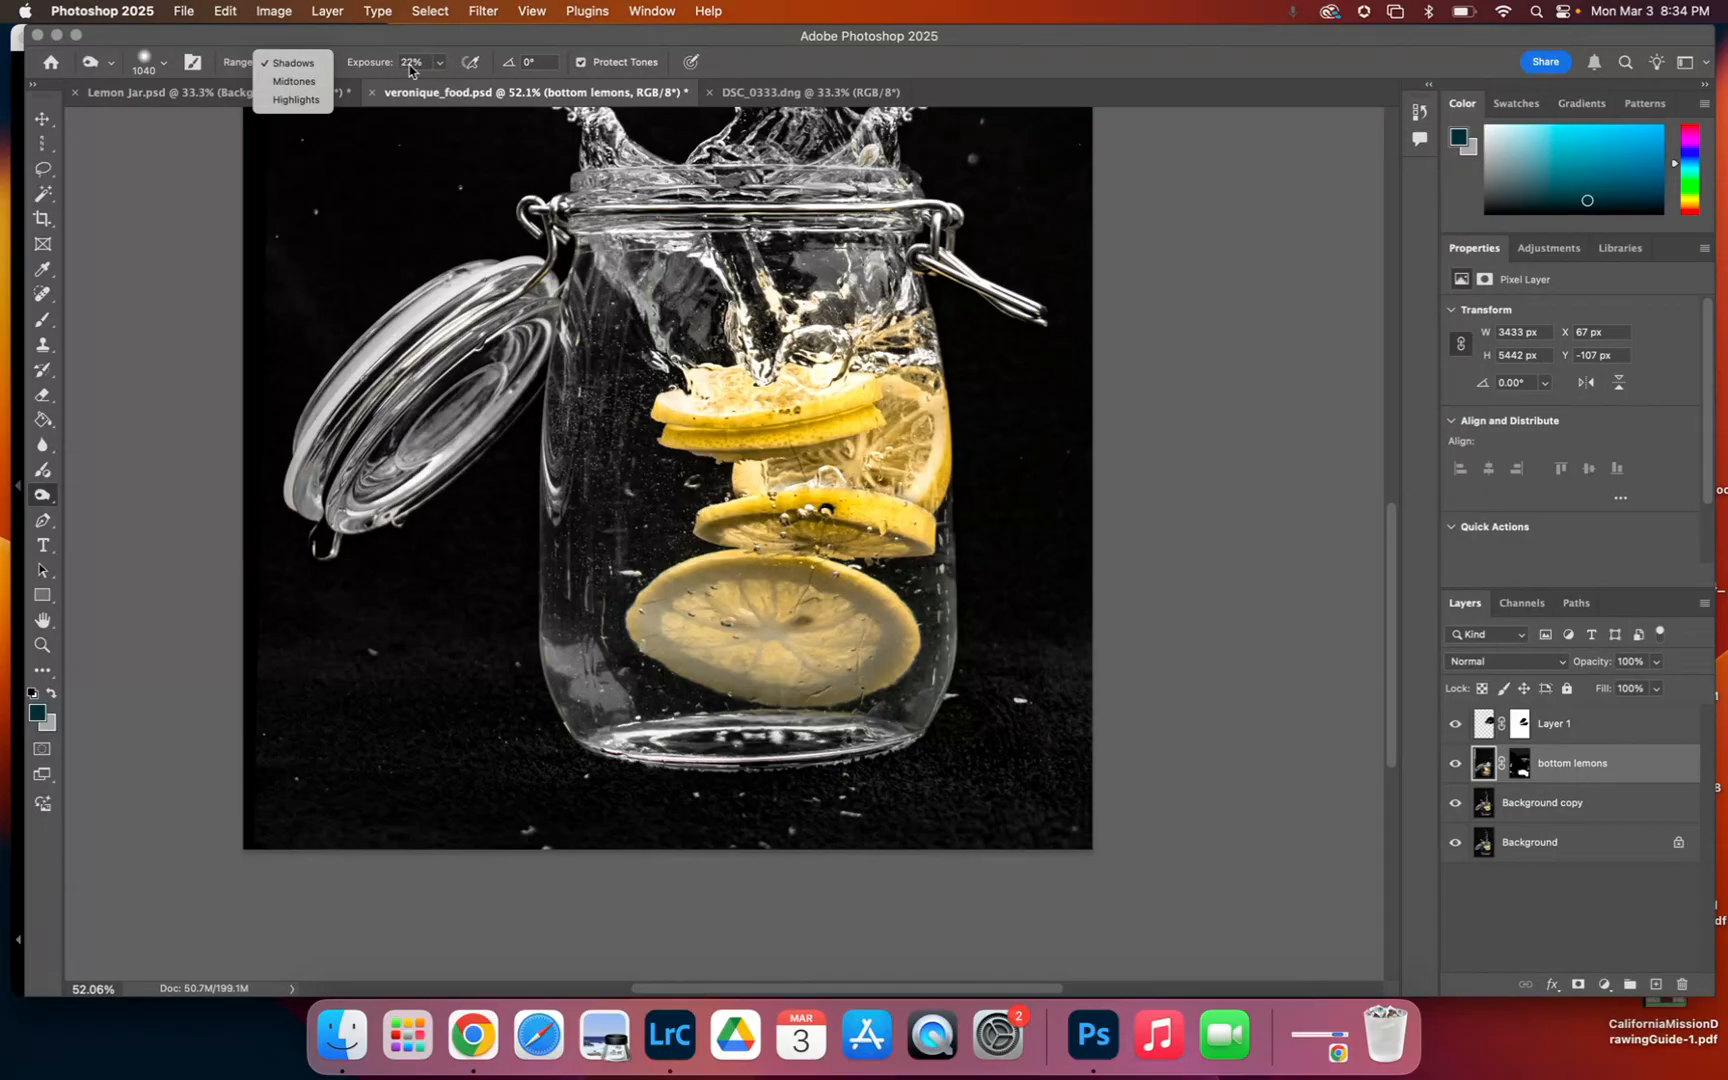
left_click(166, 67)
left_click(166, 67)
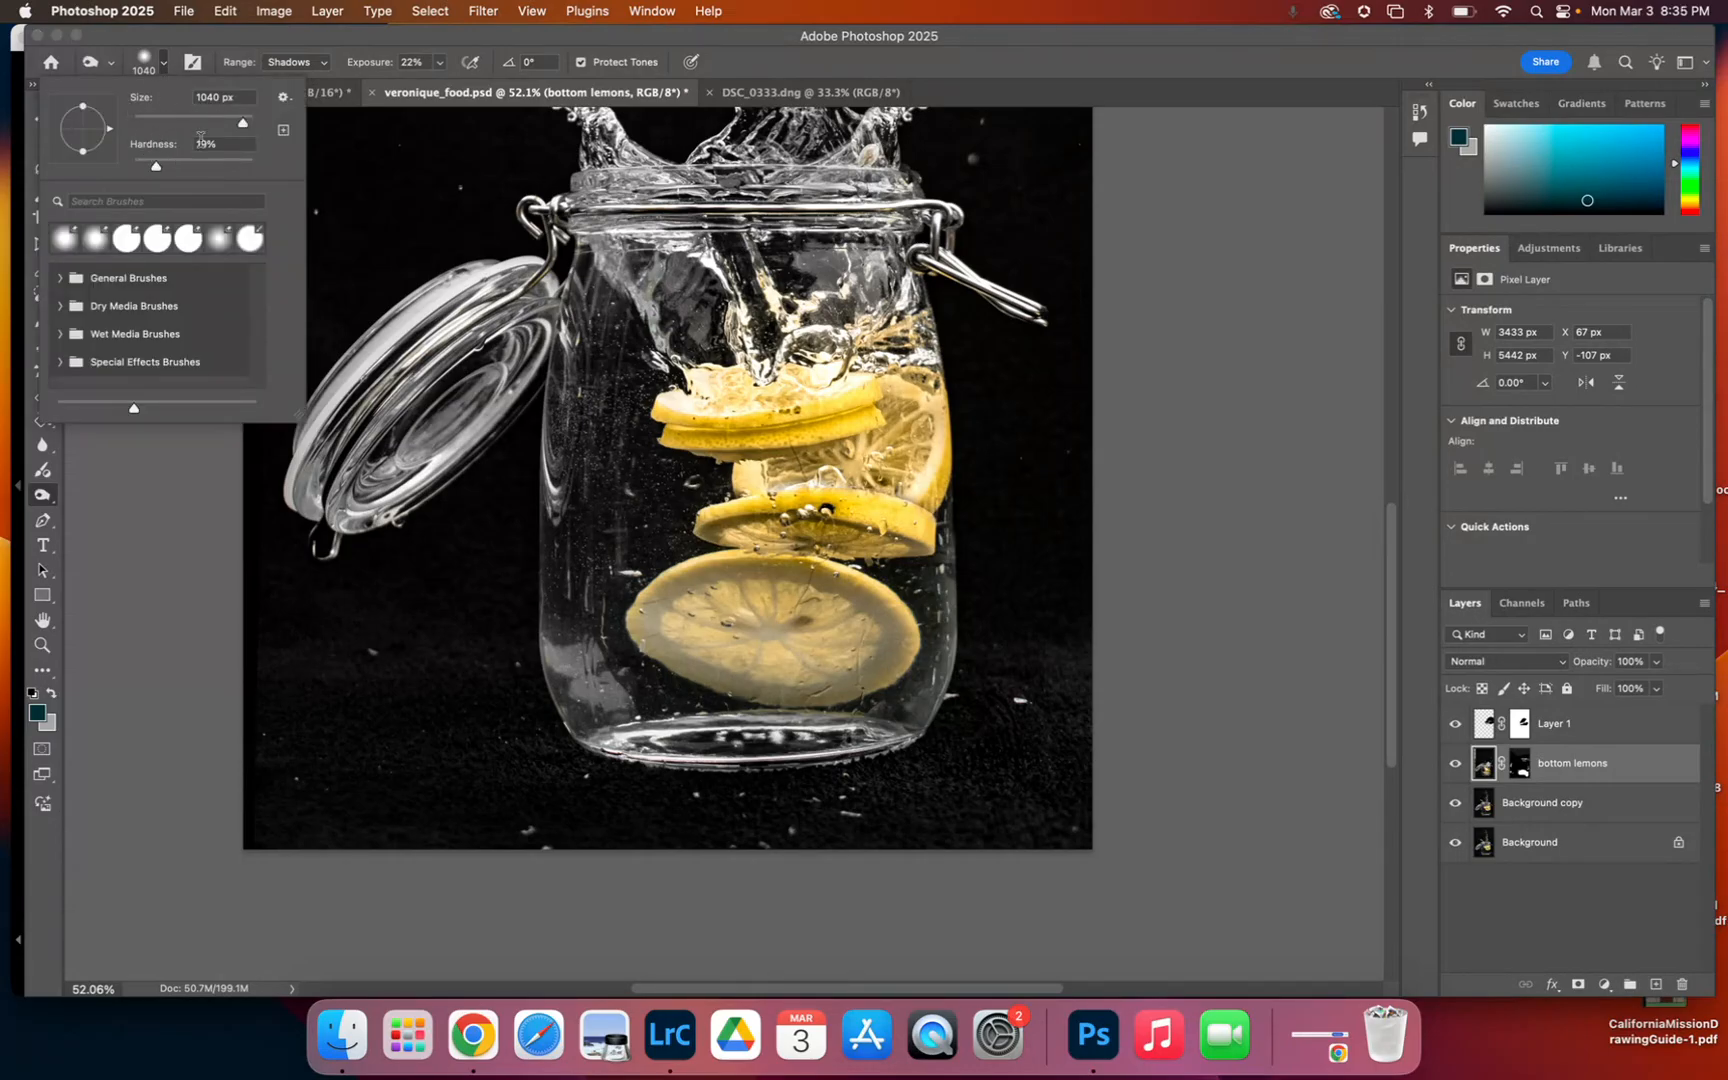
left_click_drag(242, 124, 221, 126)
left_click(237, 122)
left_click(153, 165)
left_click(323, 69)
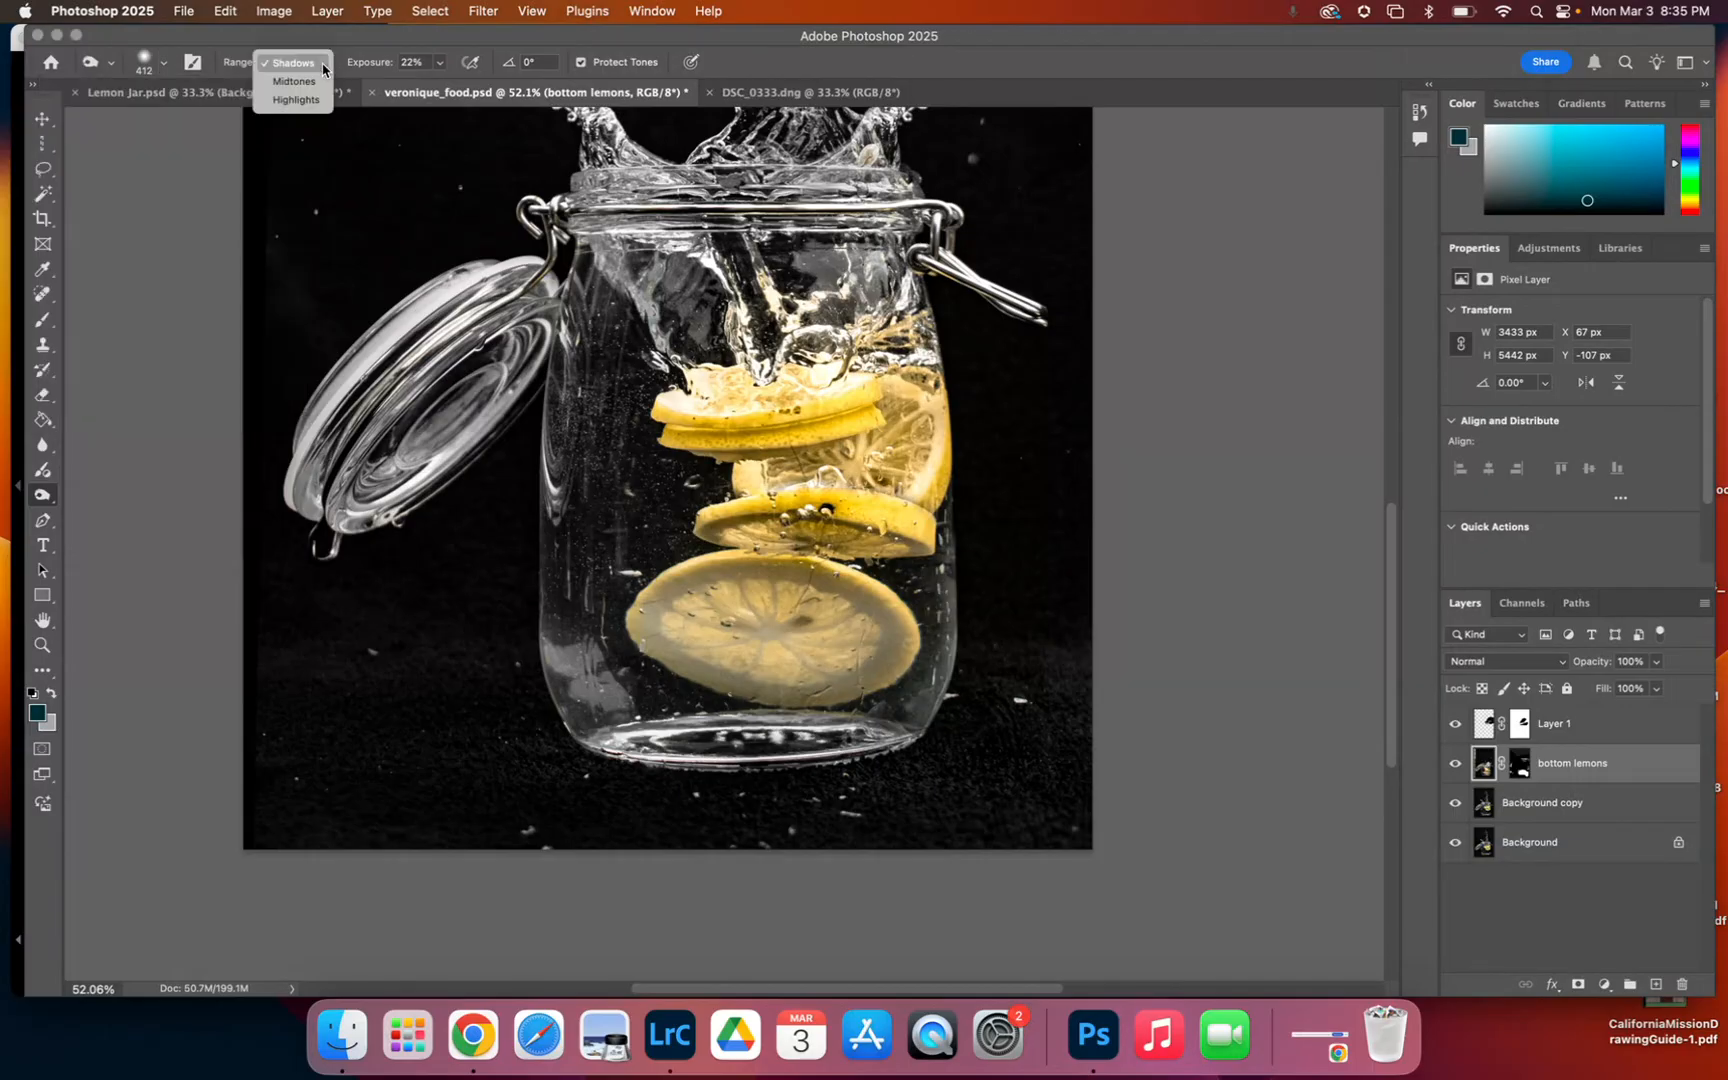
left_click(315, 64)
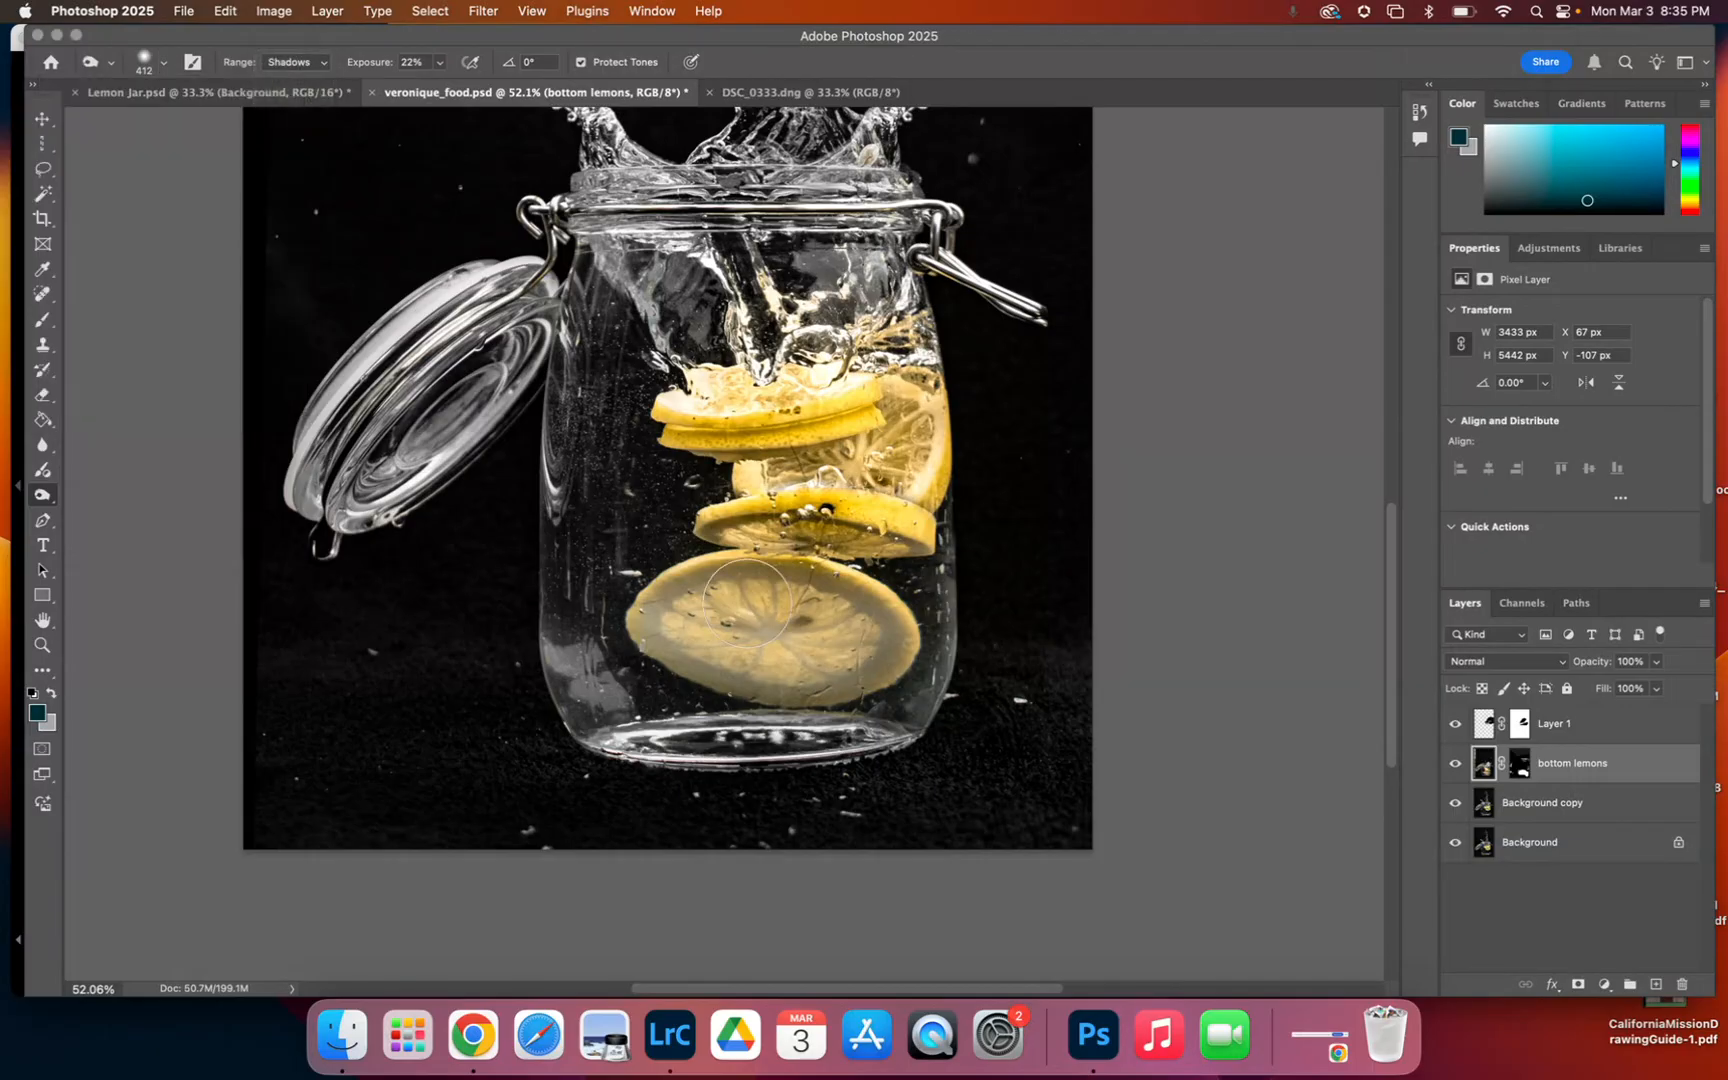
- Burn the shadows of the lowest lemon slice on the bottom lemons layer, checking the layer's visibility between strokes
left_click_drag(703, 631, 707, 628)
mouse_move(751, 612)
left_mouse_down()
mouse_move(679, 615)
mouse_move(842, 663)
mouse_move(732, 653)
mouse_move(671, 621)
mouse_move(738, 599)
mouse_move(892, 634)
mouse_move(875, 654)
mouse_move(779, 662)
mouse_move(647, 621)
mouse_move(691, 620)
mouse_move(665, 616)
mouse_move(721, 667)
mouse_move(693, 566)
mouse_move(591, 599)
mouse_move(702, 592)
mouse_move(622, 499)
mouse_move(646, 636)
mouse_move(704, 694)
left_mouse_up()
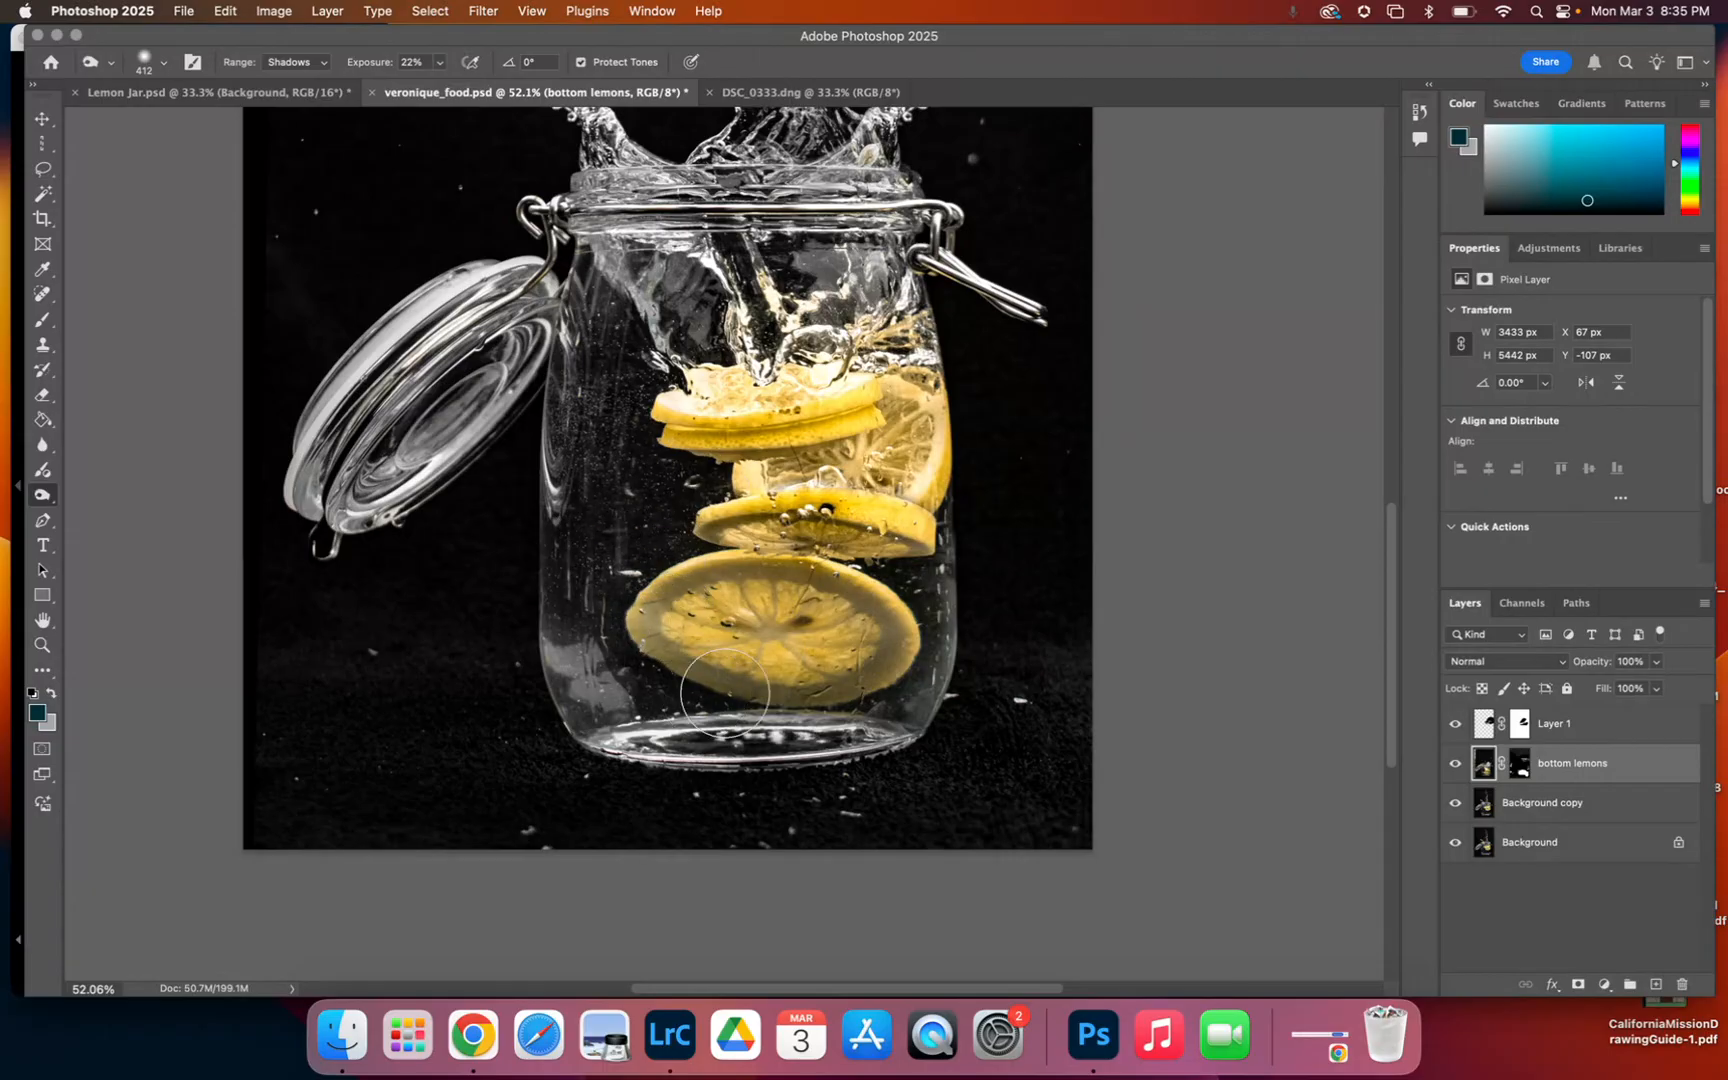
left_click(1455, 764)
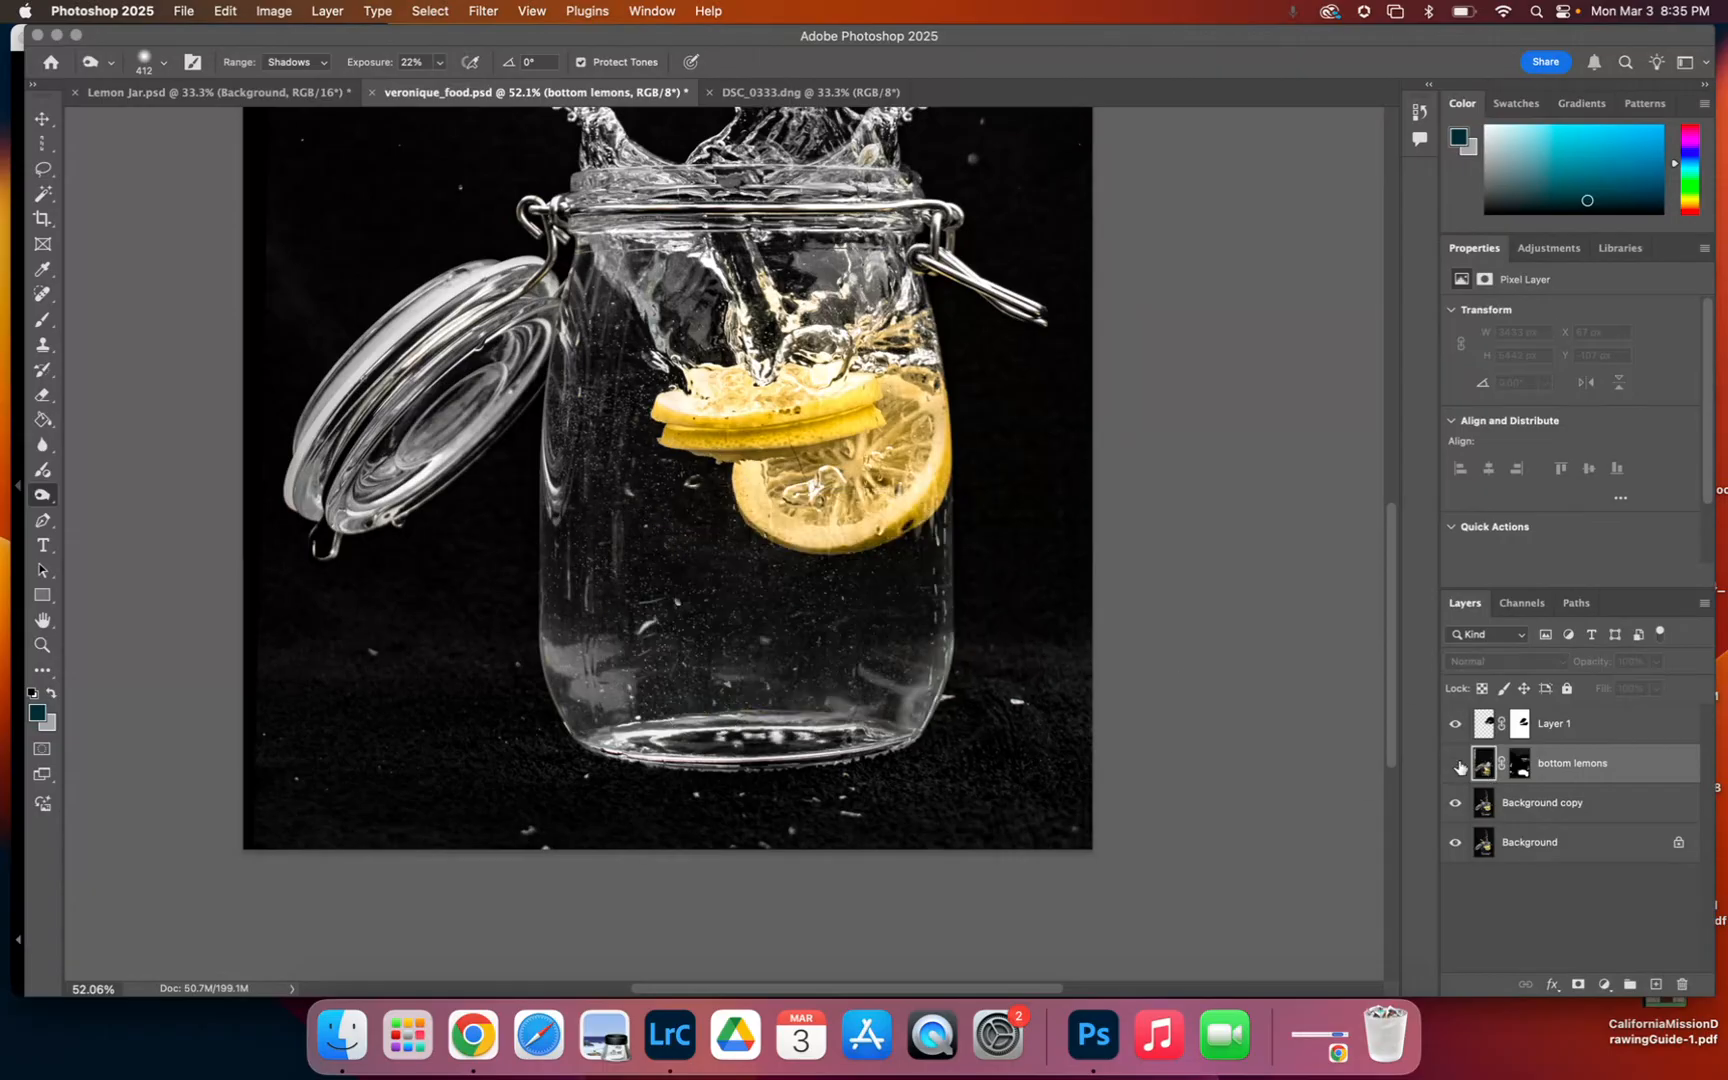
left_click(1456, 764)
mouse_move(934, 728)
left_mouse_down()
mouse_move(955, 688)
mouse_move(918, 730)
mouse_move(971, 608)
left_mouse_up()
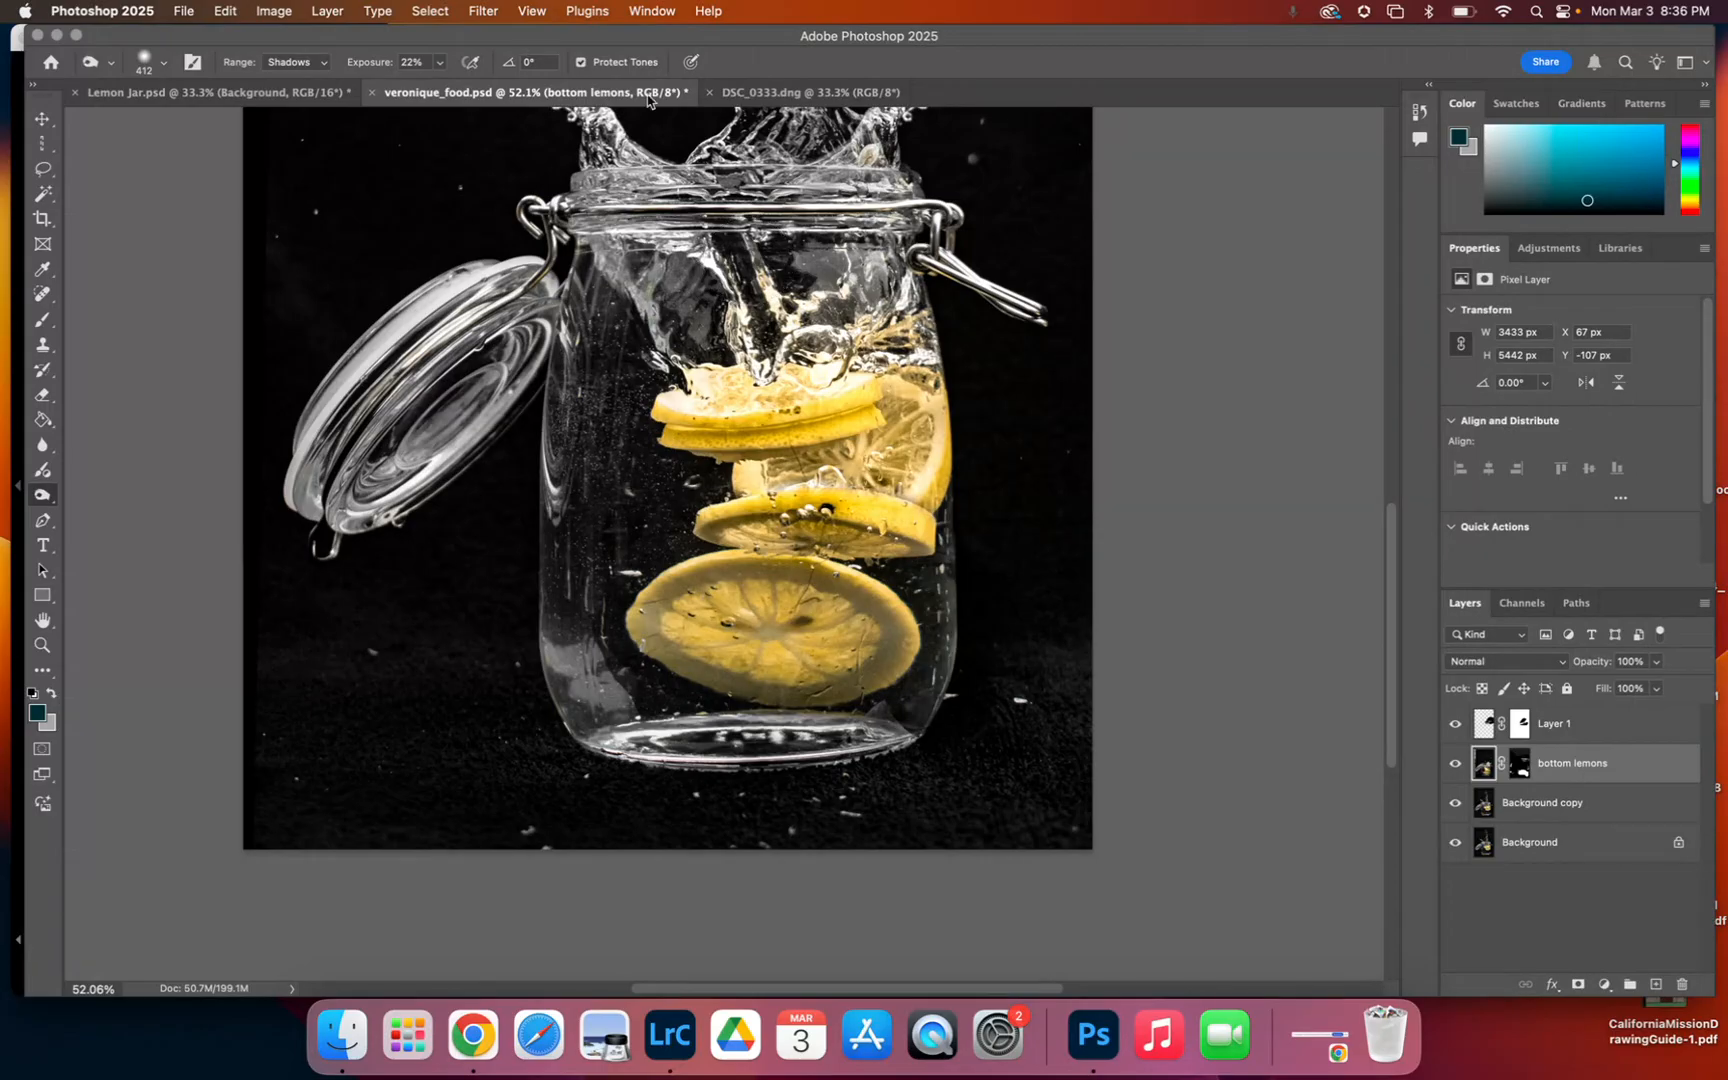
- Compare the burned lowest slice with the original slice in DSC_0333.dng and return to veronique_food.psd
left_click(786, 92)
mouse_move(784, 833)
left_mouse_down()
mouse_move(734, 804)
mouse_move(803, 827)
mouse_move(717, 814)
mouse_move(766, 799)
mouse_move(794, 823)
mouse_move(711, 792)
mouse_move(802, 810)
mouse_move(768, 818)
left_mouse_up()
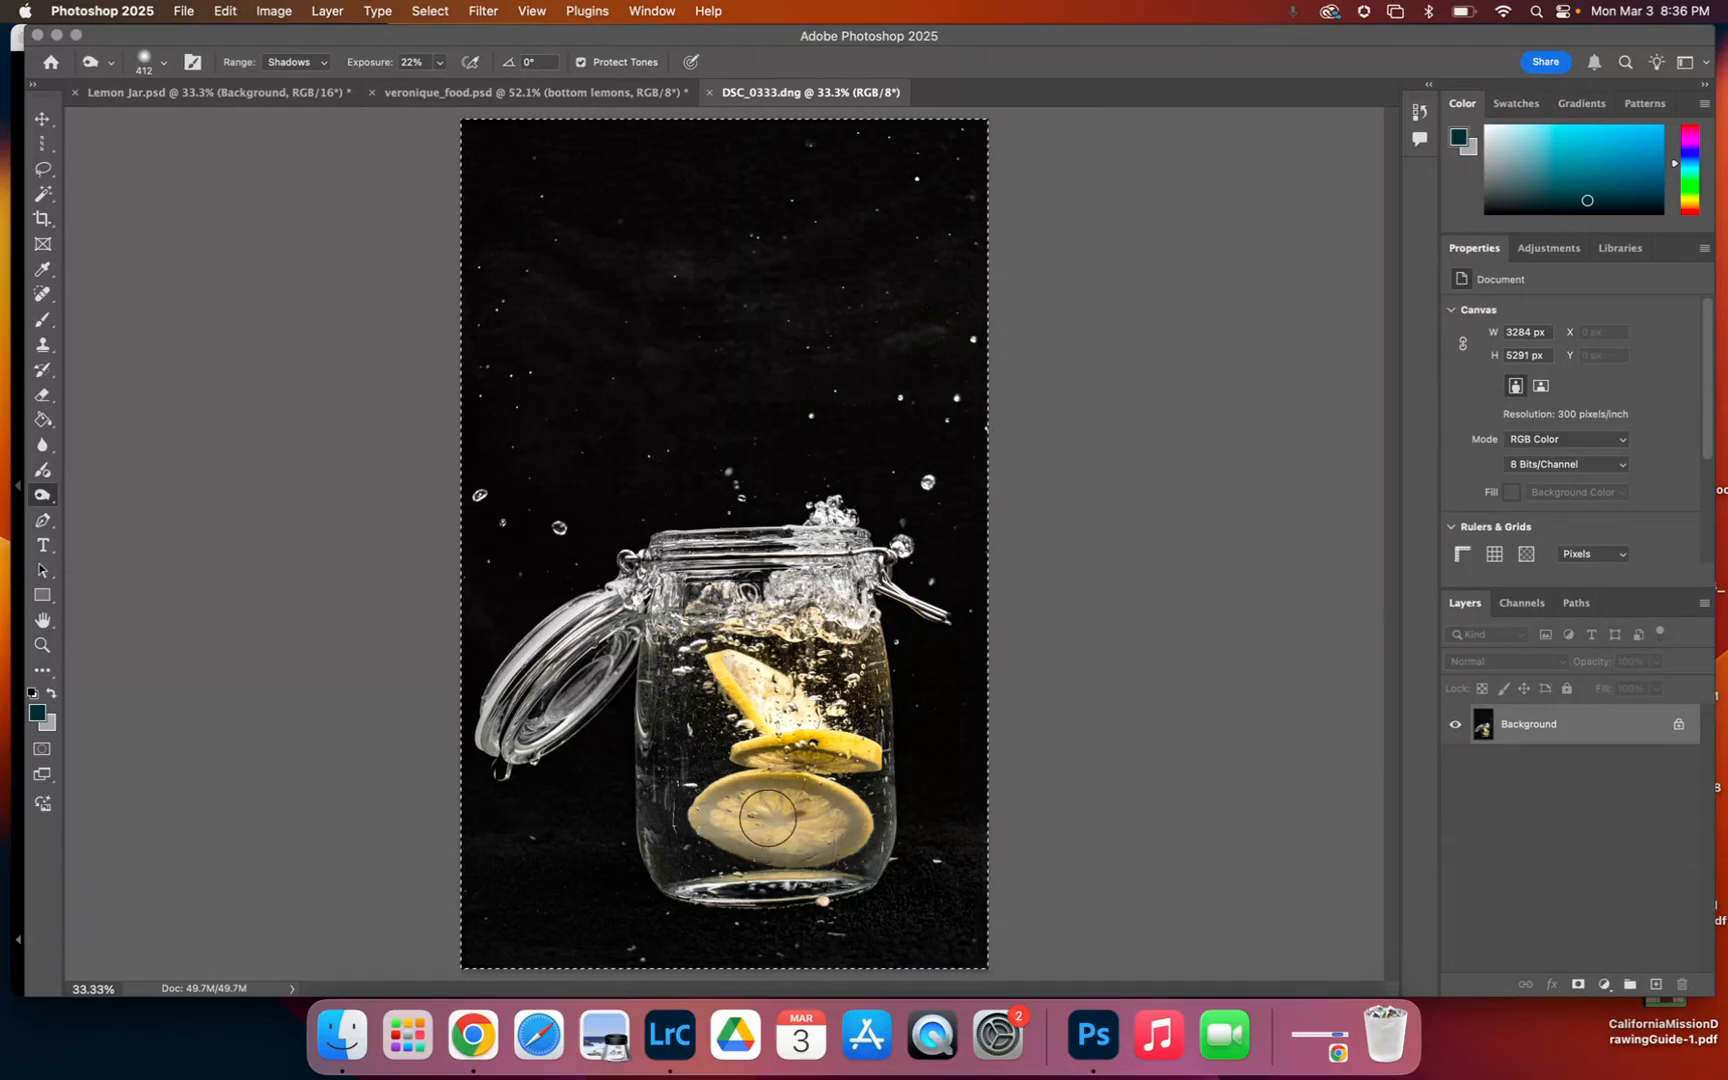
left_click(448, 93)
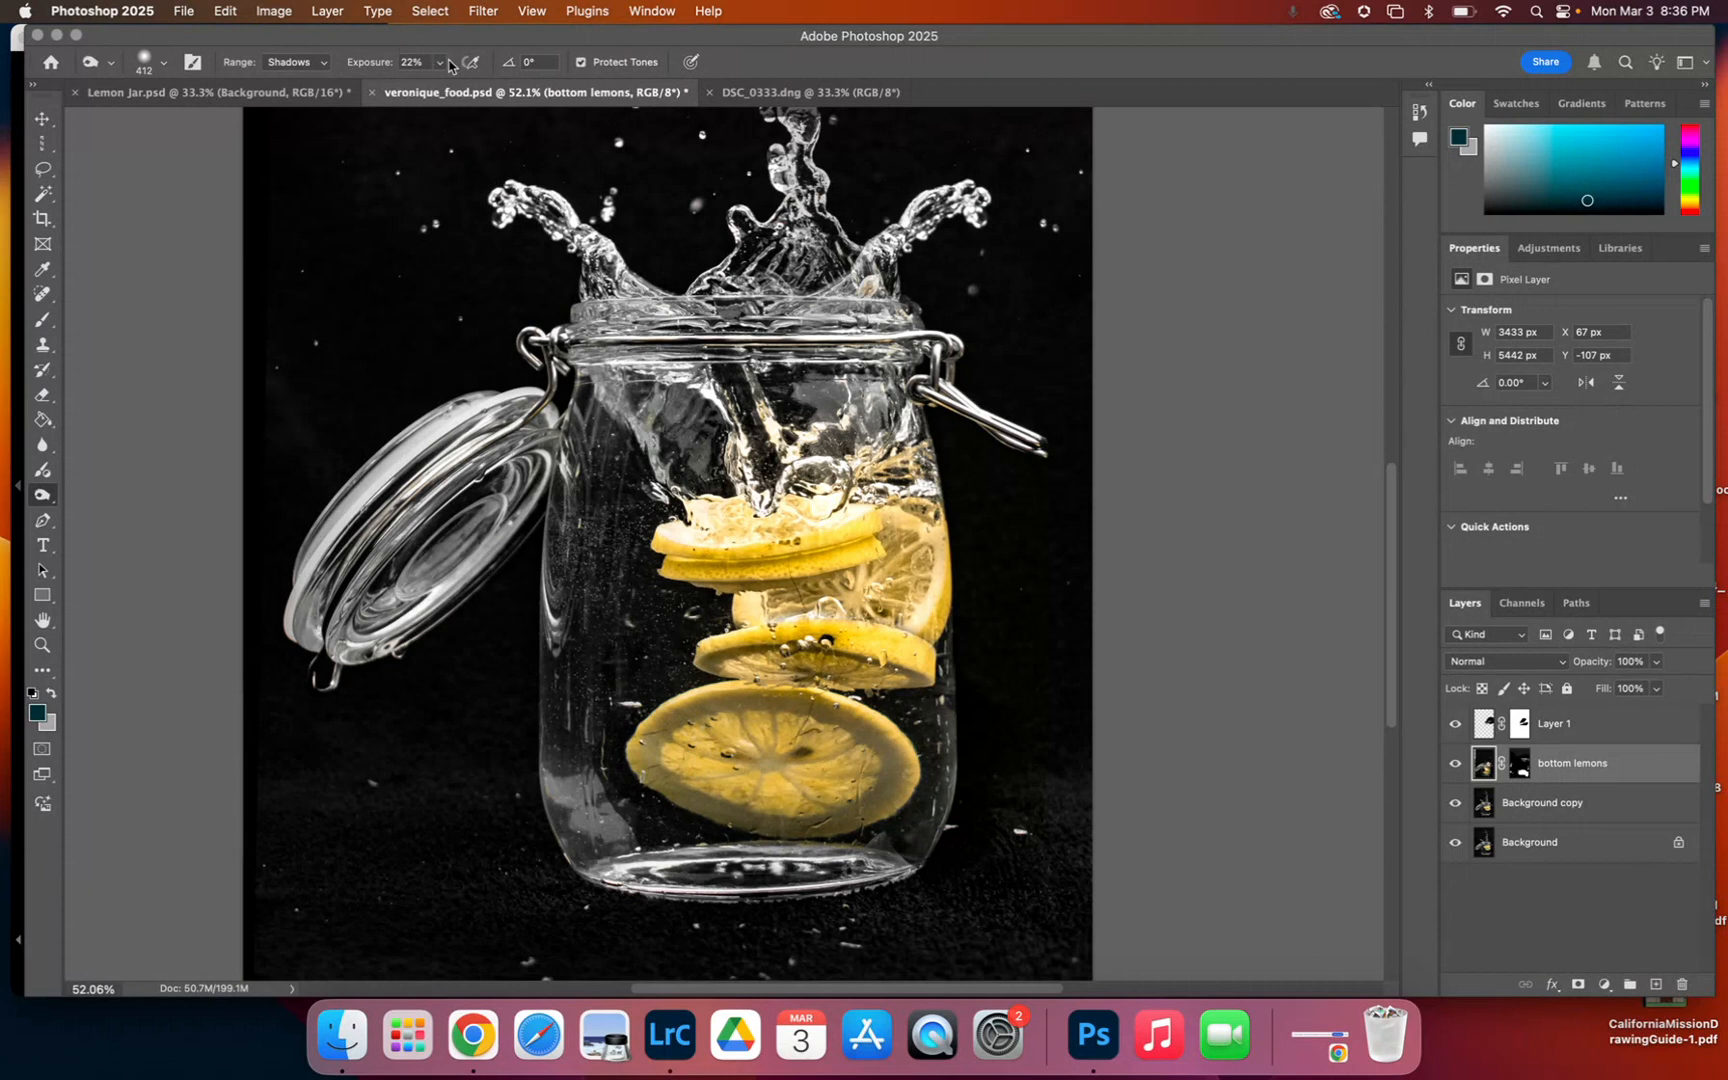
- Try burning the lowest lemon slice with the Burn tool's range set to Midtones
left_click(321, 63)
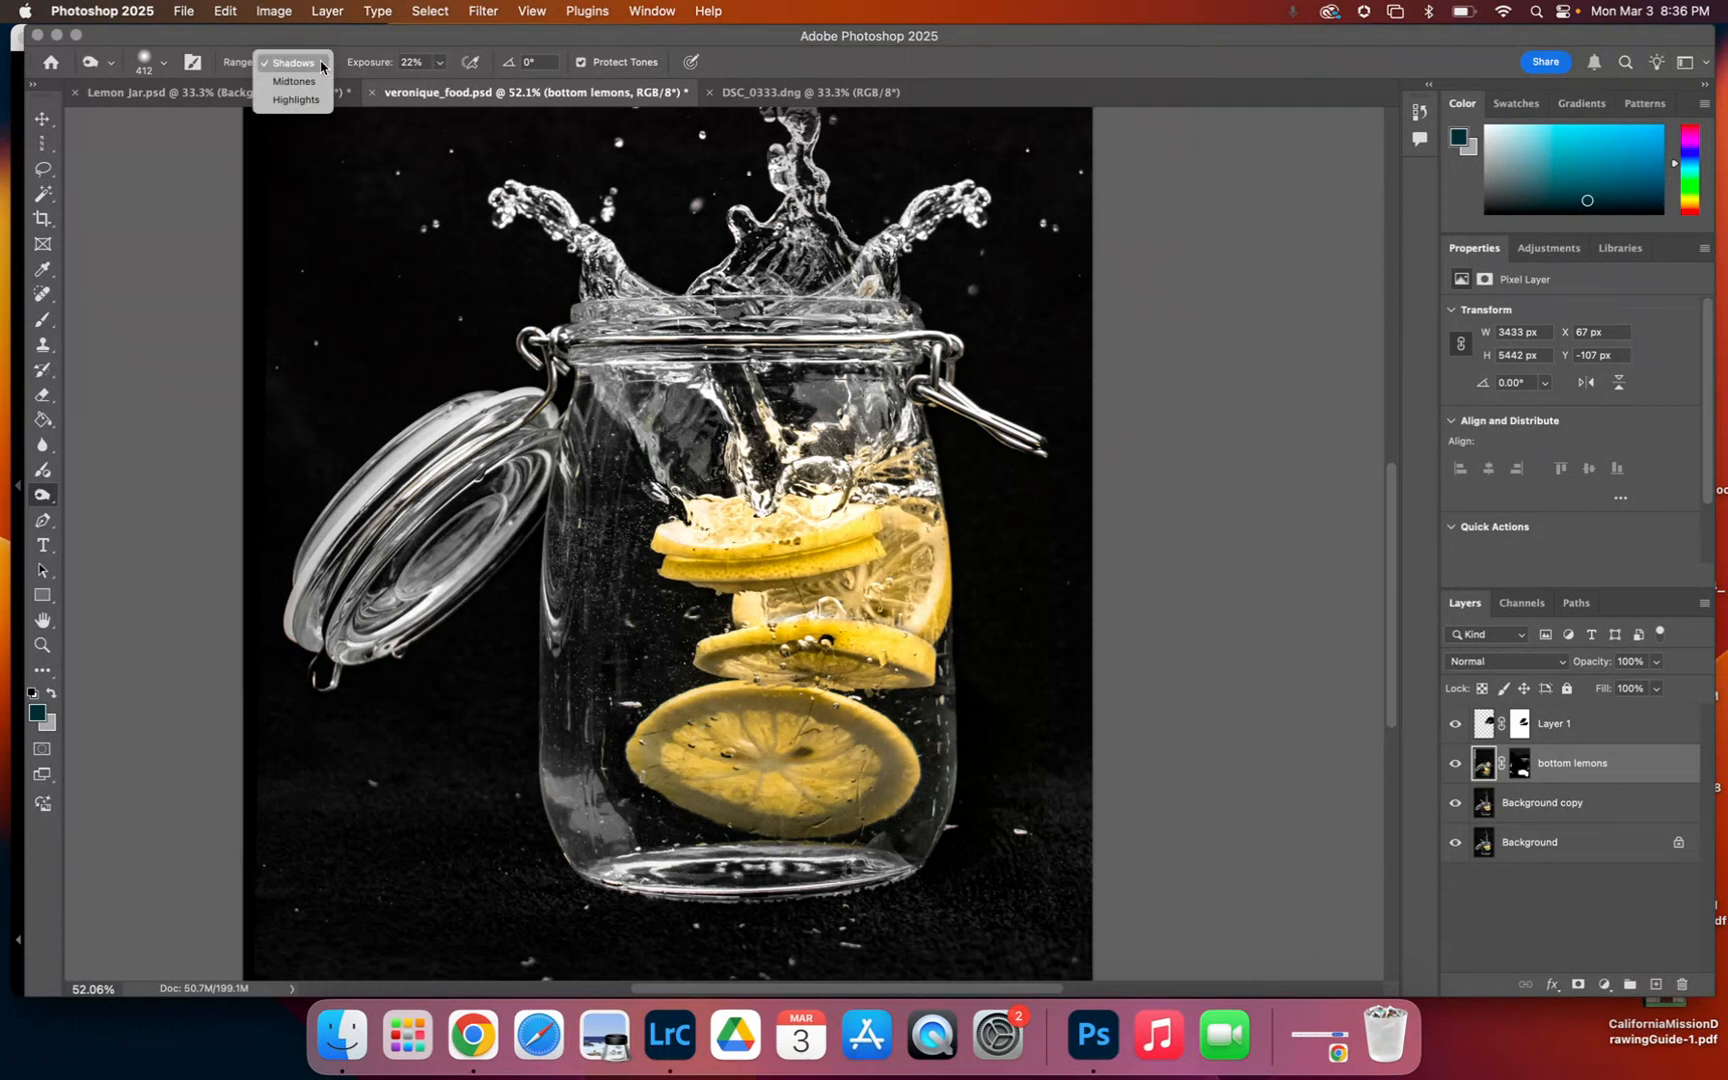
left_click(300, 81)
mouse_move(675, 751)
left_mouse_down()
mouse_move(664, 760)
mouse_move(698, 773)
left_mouse_up()
mouse_move(842, 778)
left_mouse_down()
mouse_move(887, 778)
mouse_move(879, 740)
mouse_move(841, 794)
mouse_move(784, 781)
left_mouse_up()
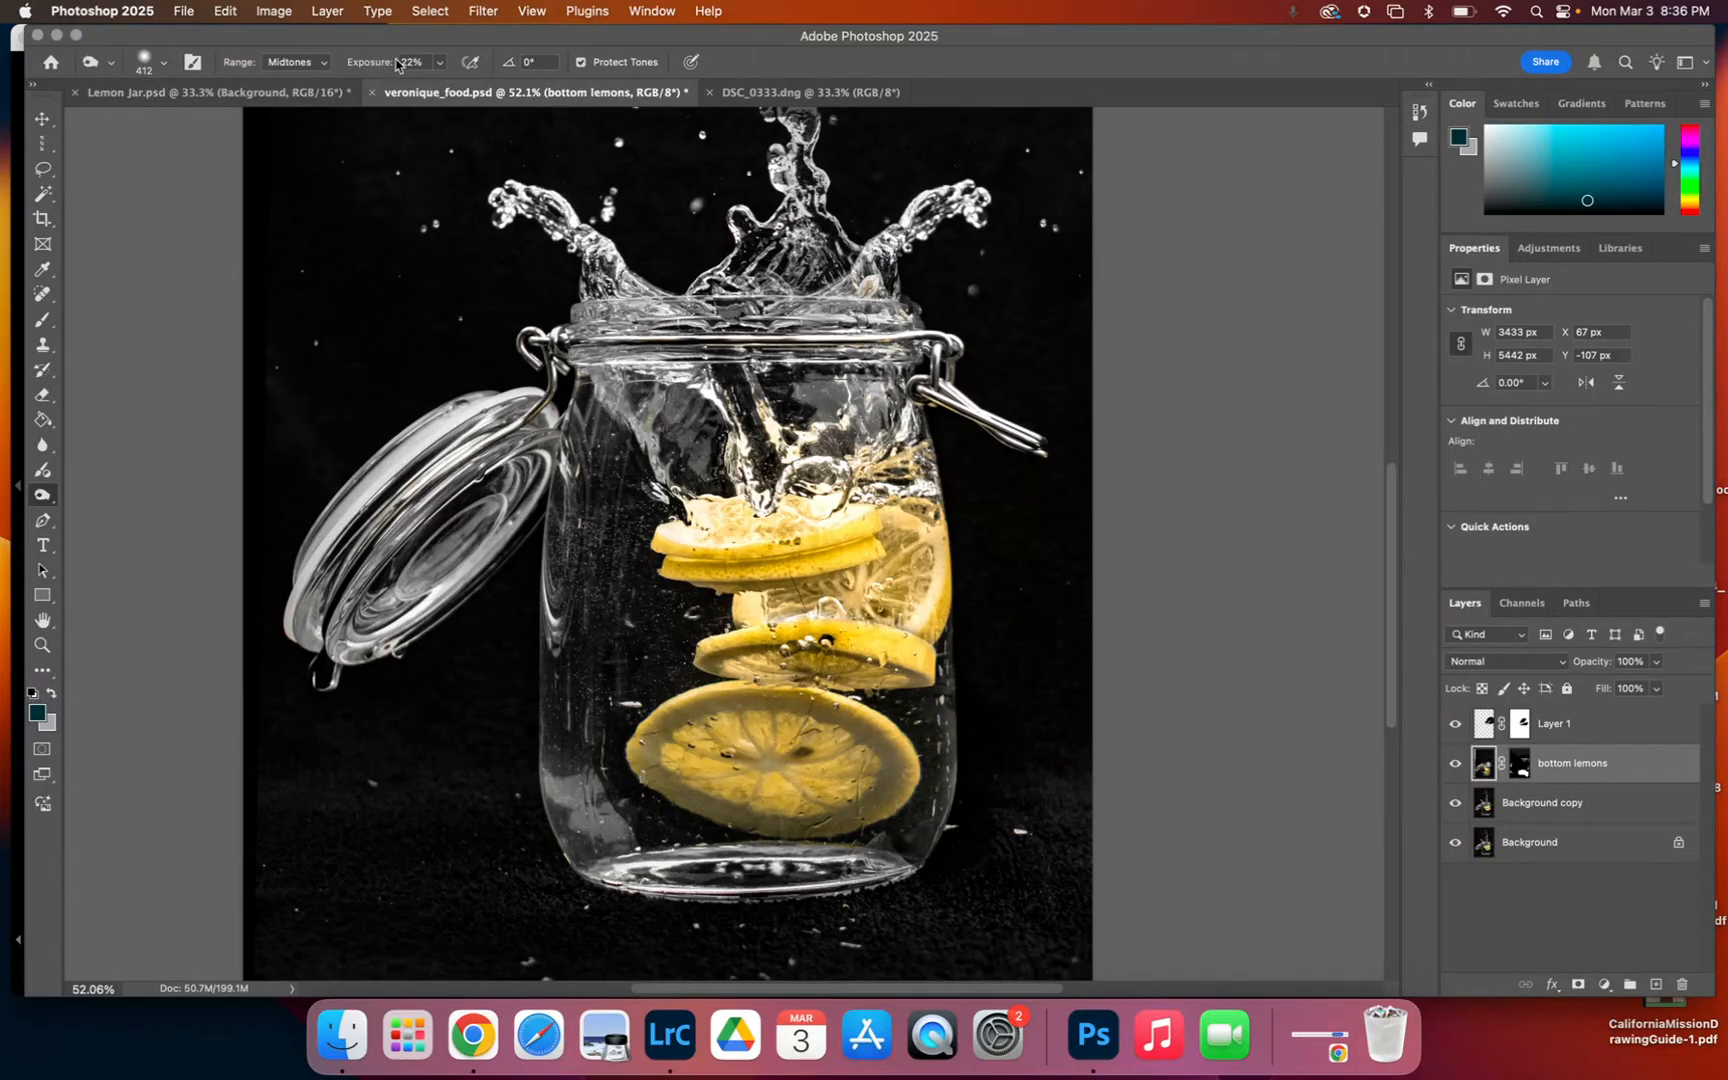
- Try burning the lowest lemon slice with the Burn tool's range set to Highlights
left_click(321, 66)
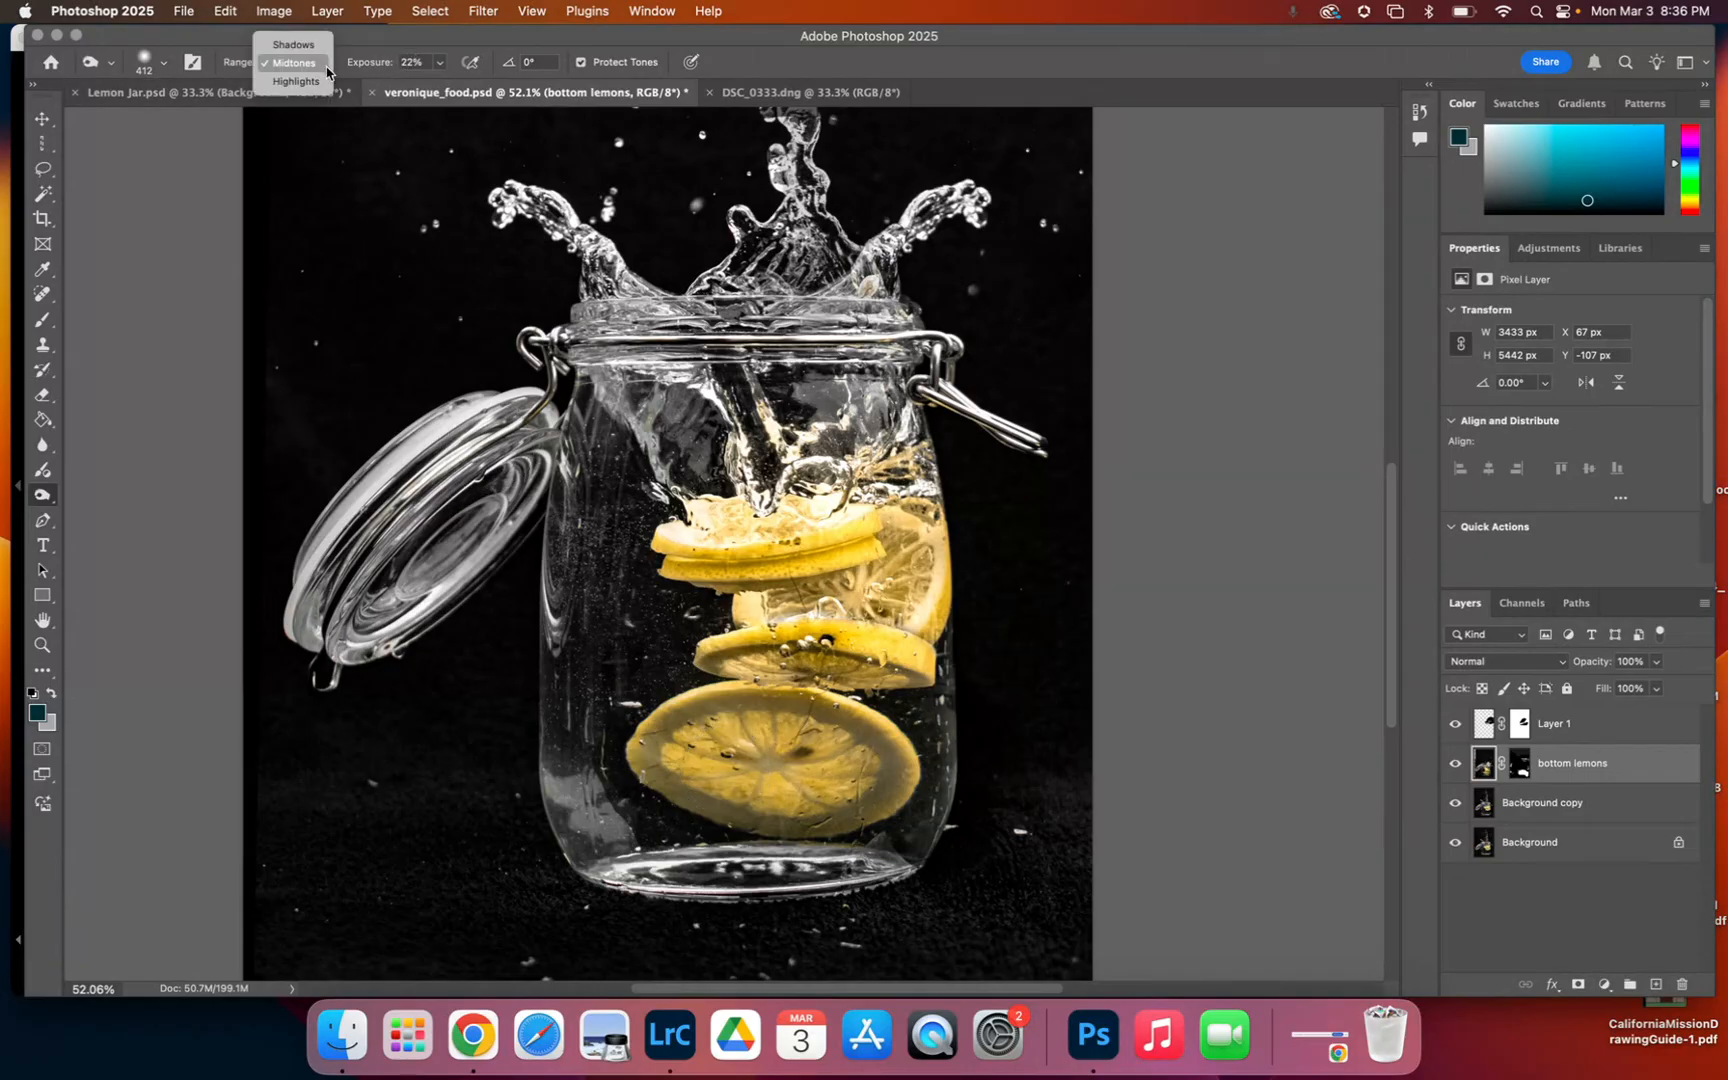
left_click(326, 83)
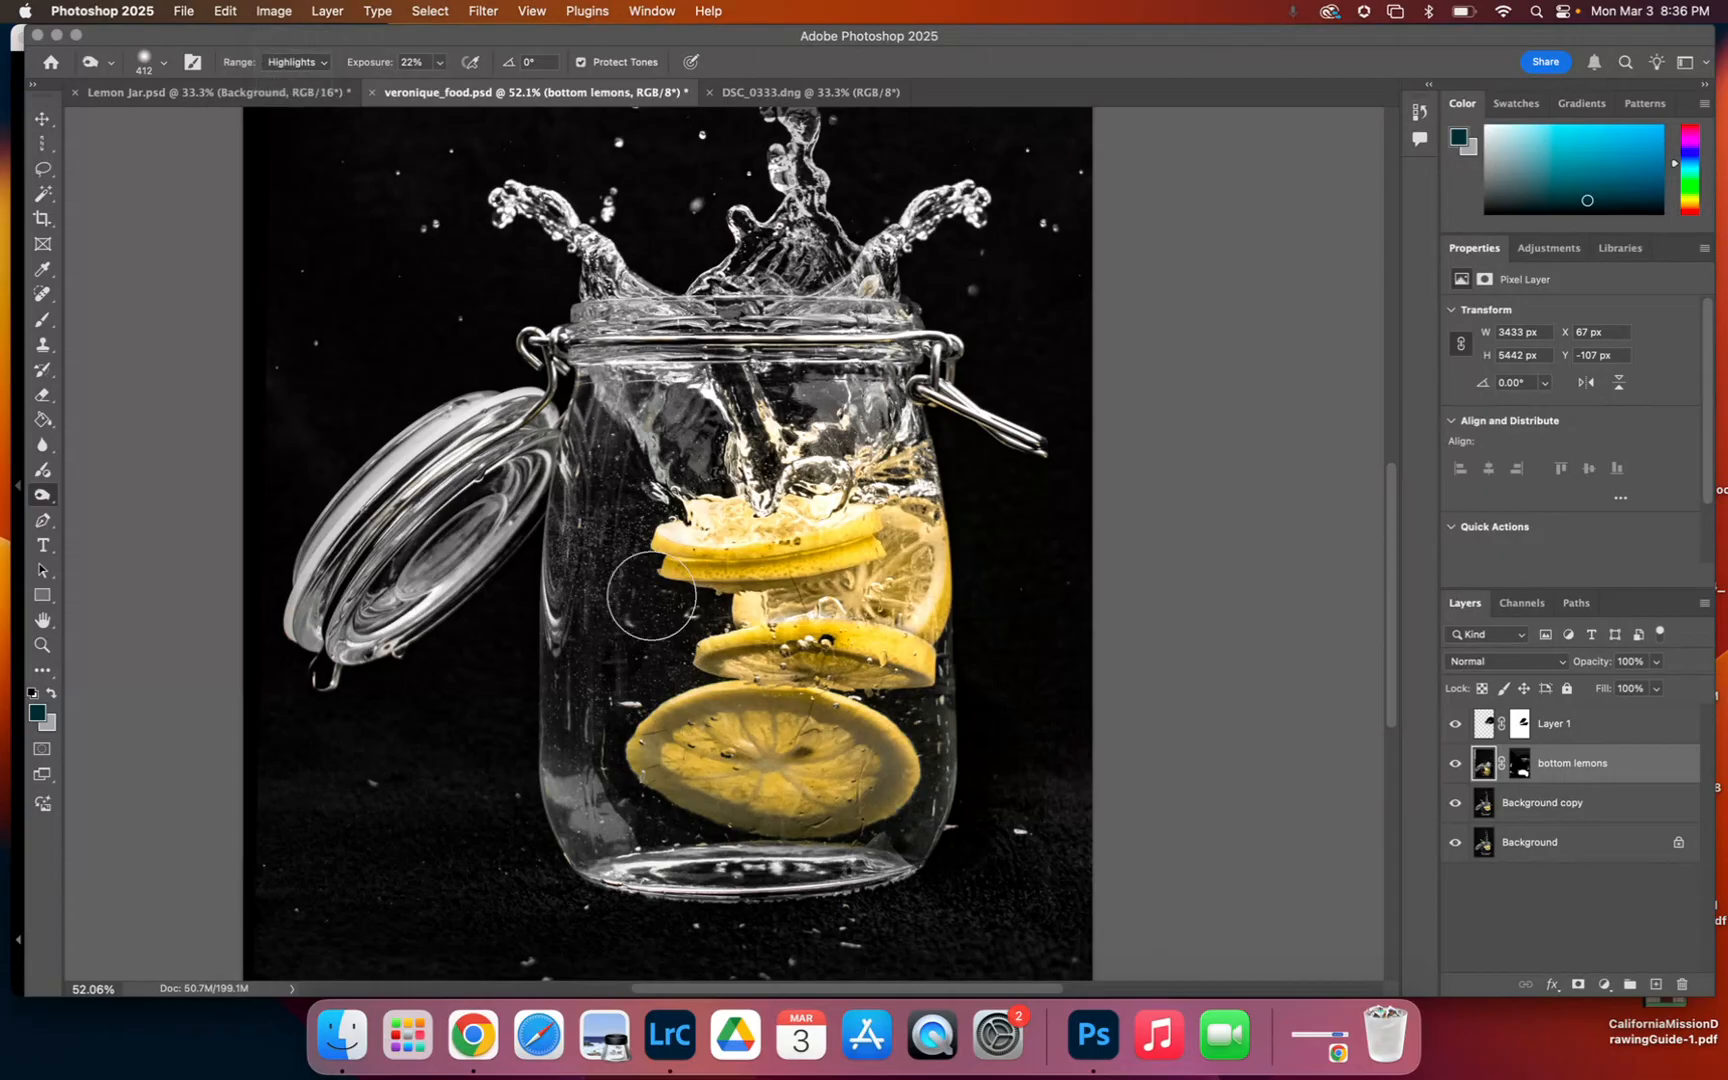
mouse_move(748, 779)
left_mouse_down()
mouse_move(839, 790)
mouse_move(872, 773)
mouse_move(823, 737)
mouse_move(680, 733)
left_mouse_up()
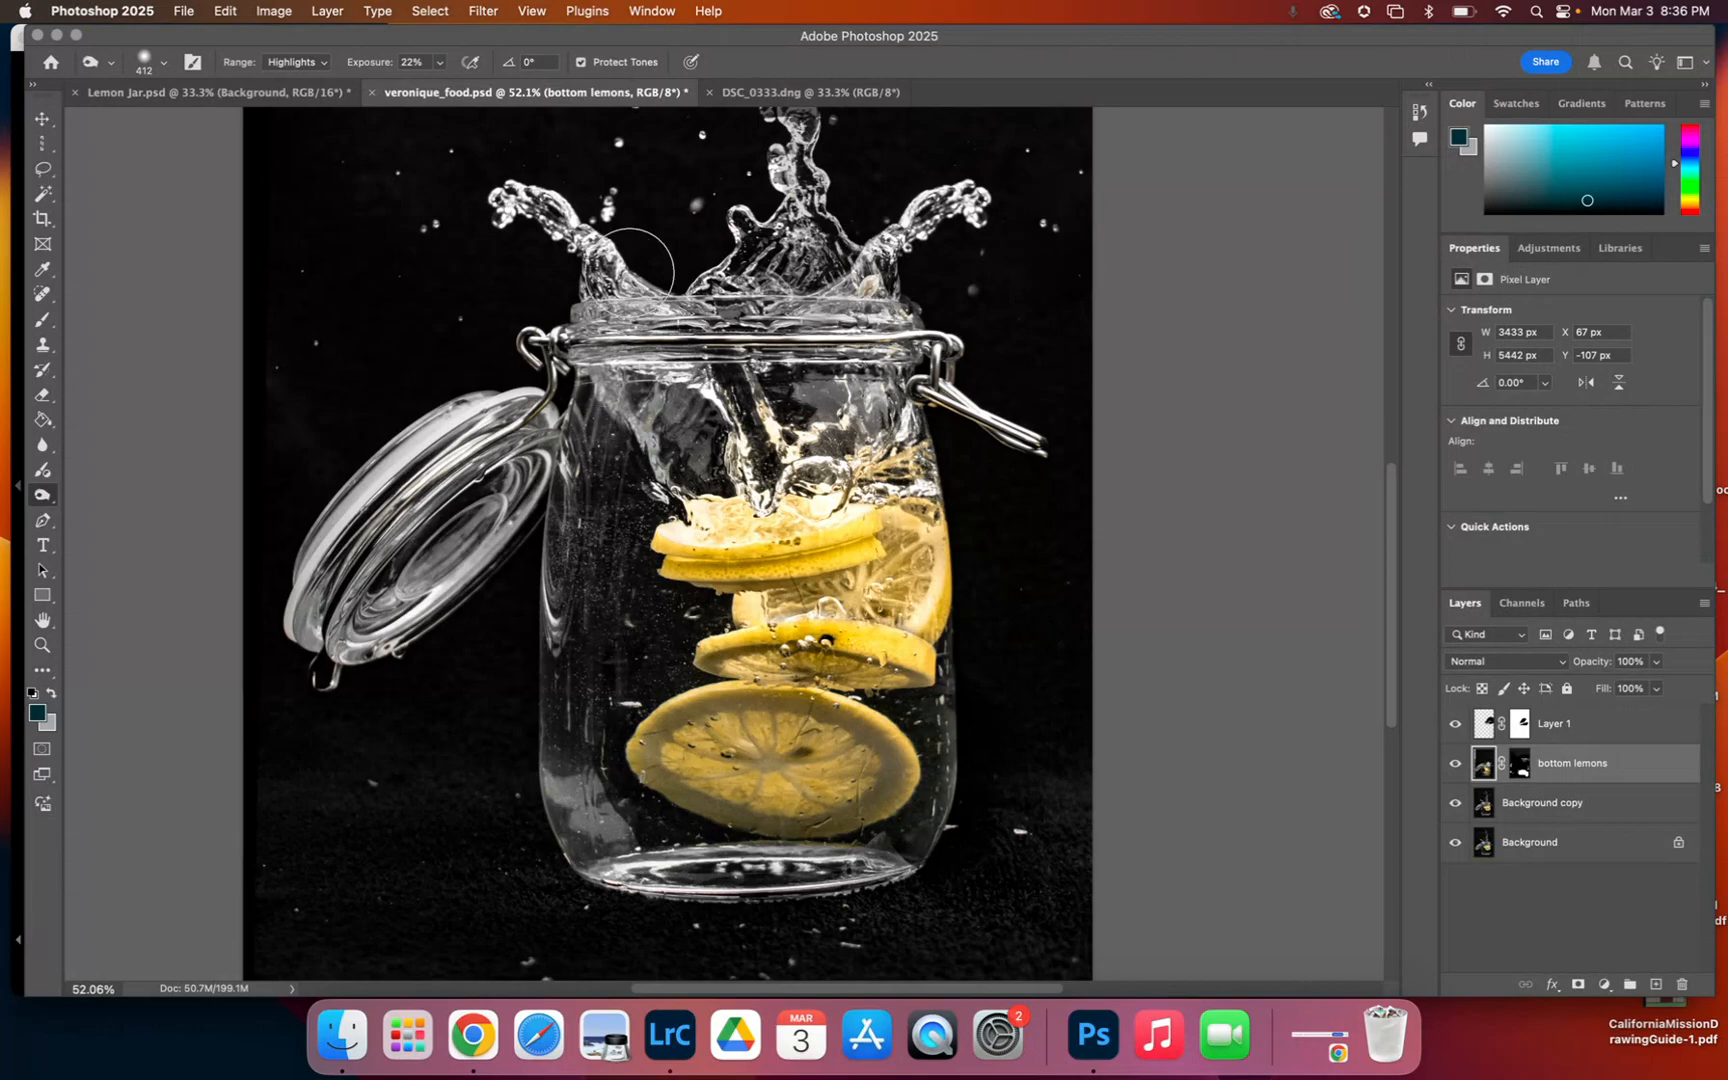
- Step back through the document history to the first Burn stroke made after the last layer visibility change
left_click(648, 11)
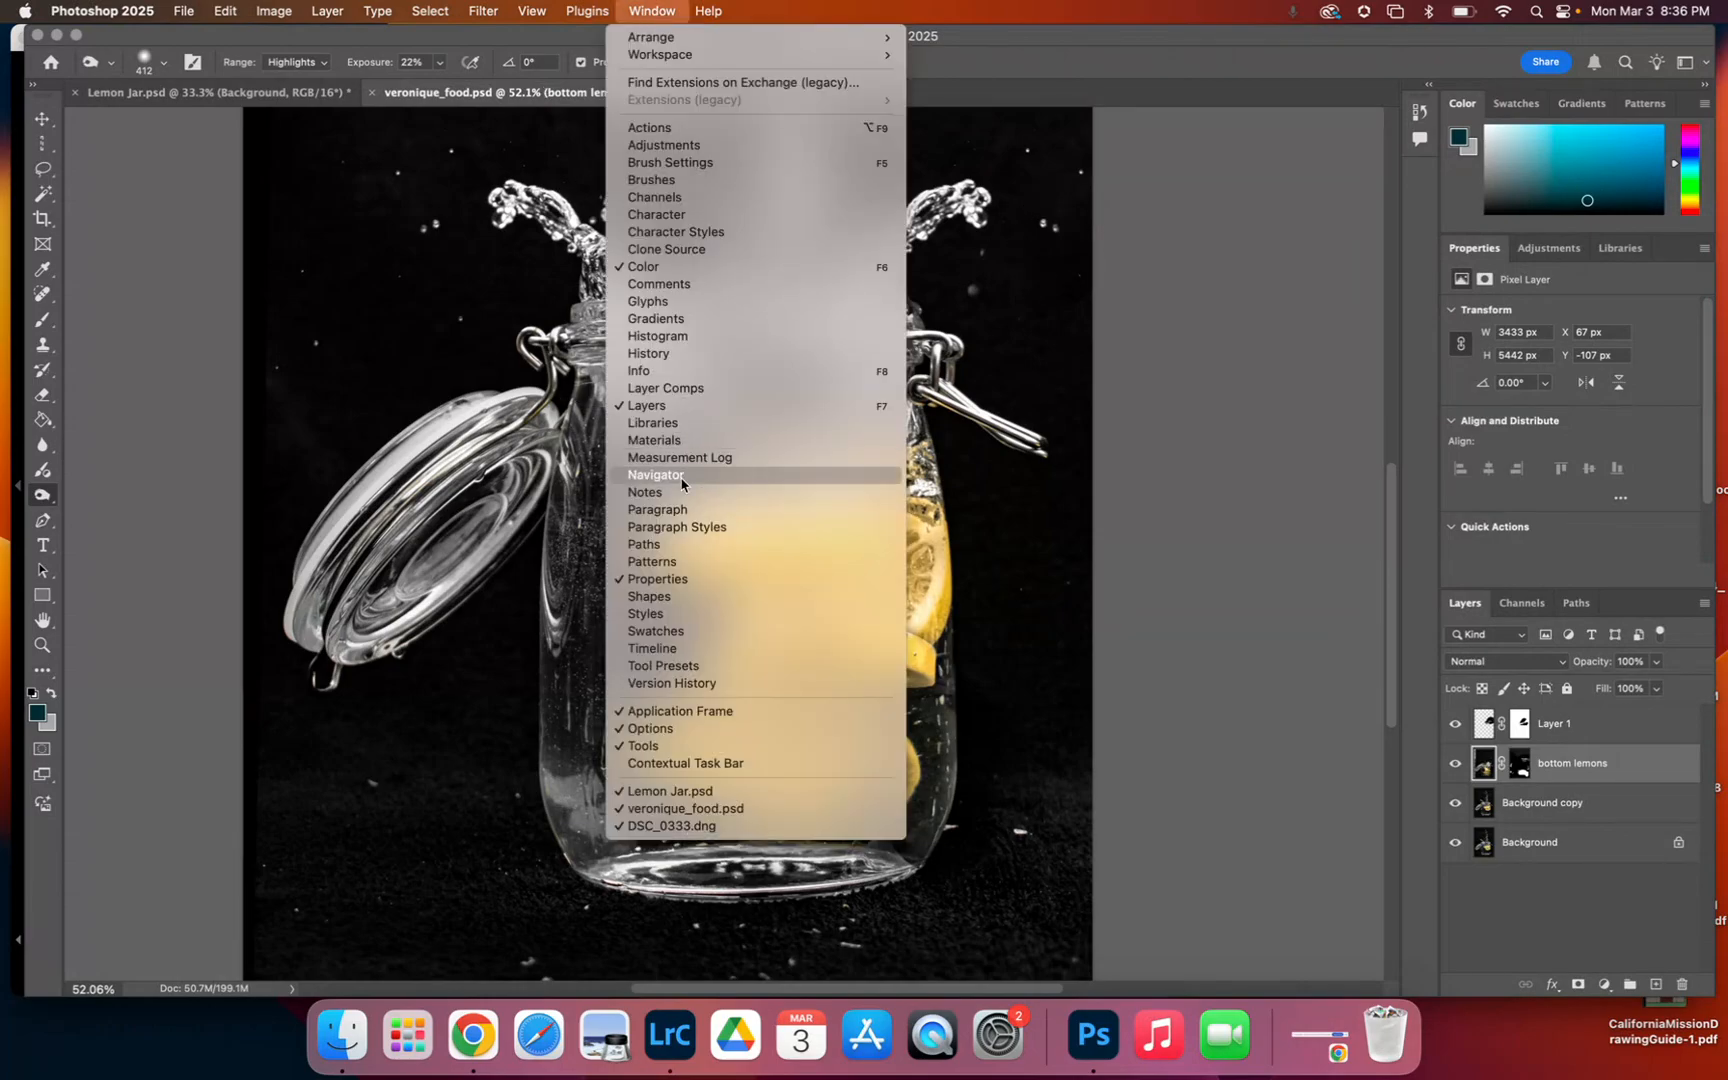
left_click(650, 353)
left_click(1280, 445)
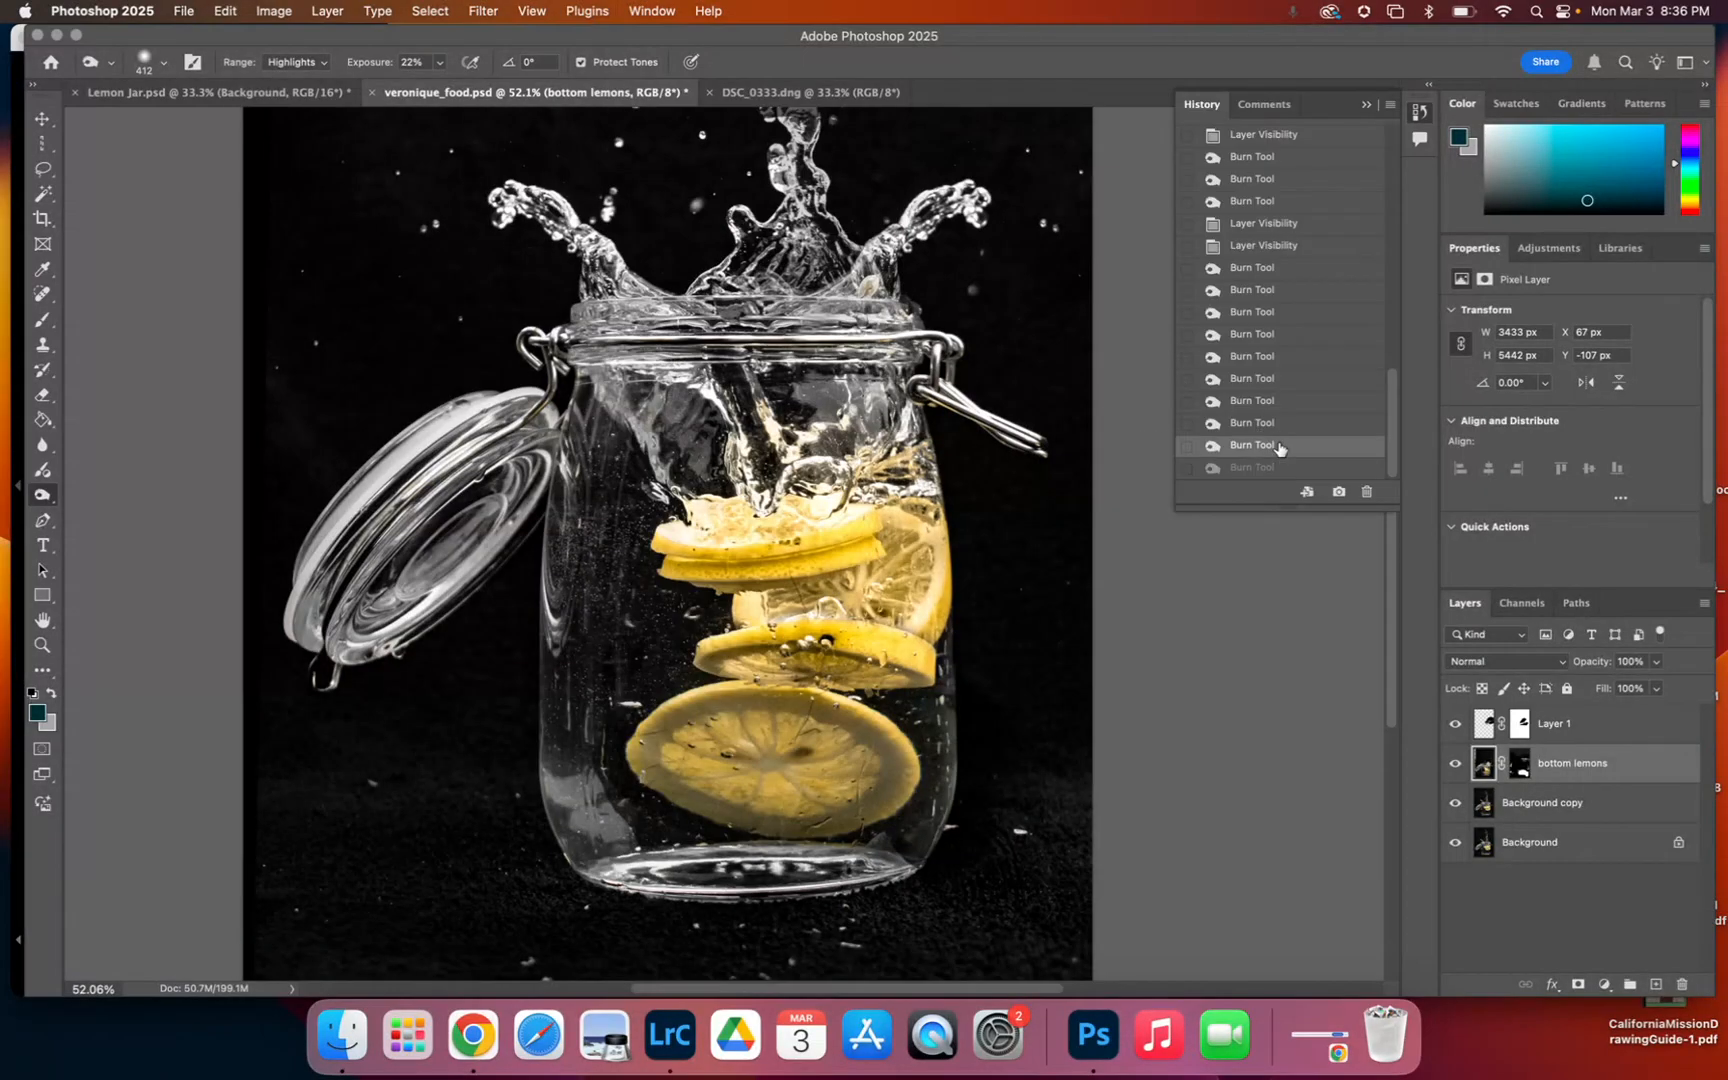
left_click(1280, 422)
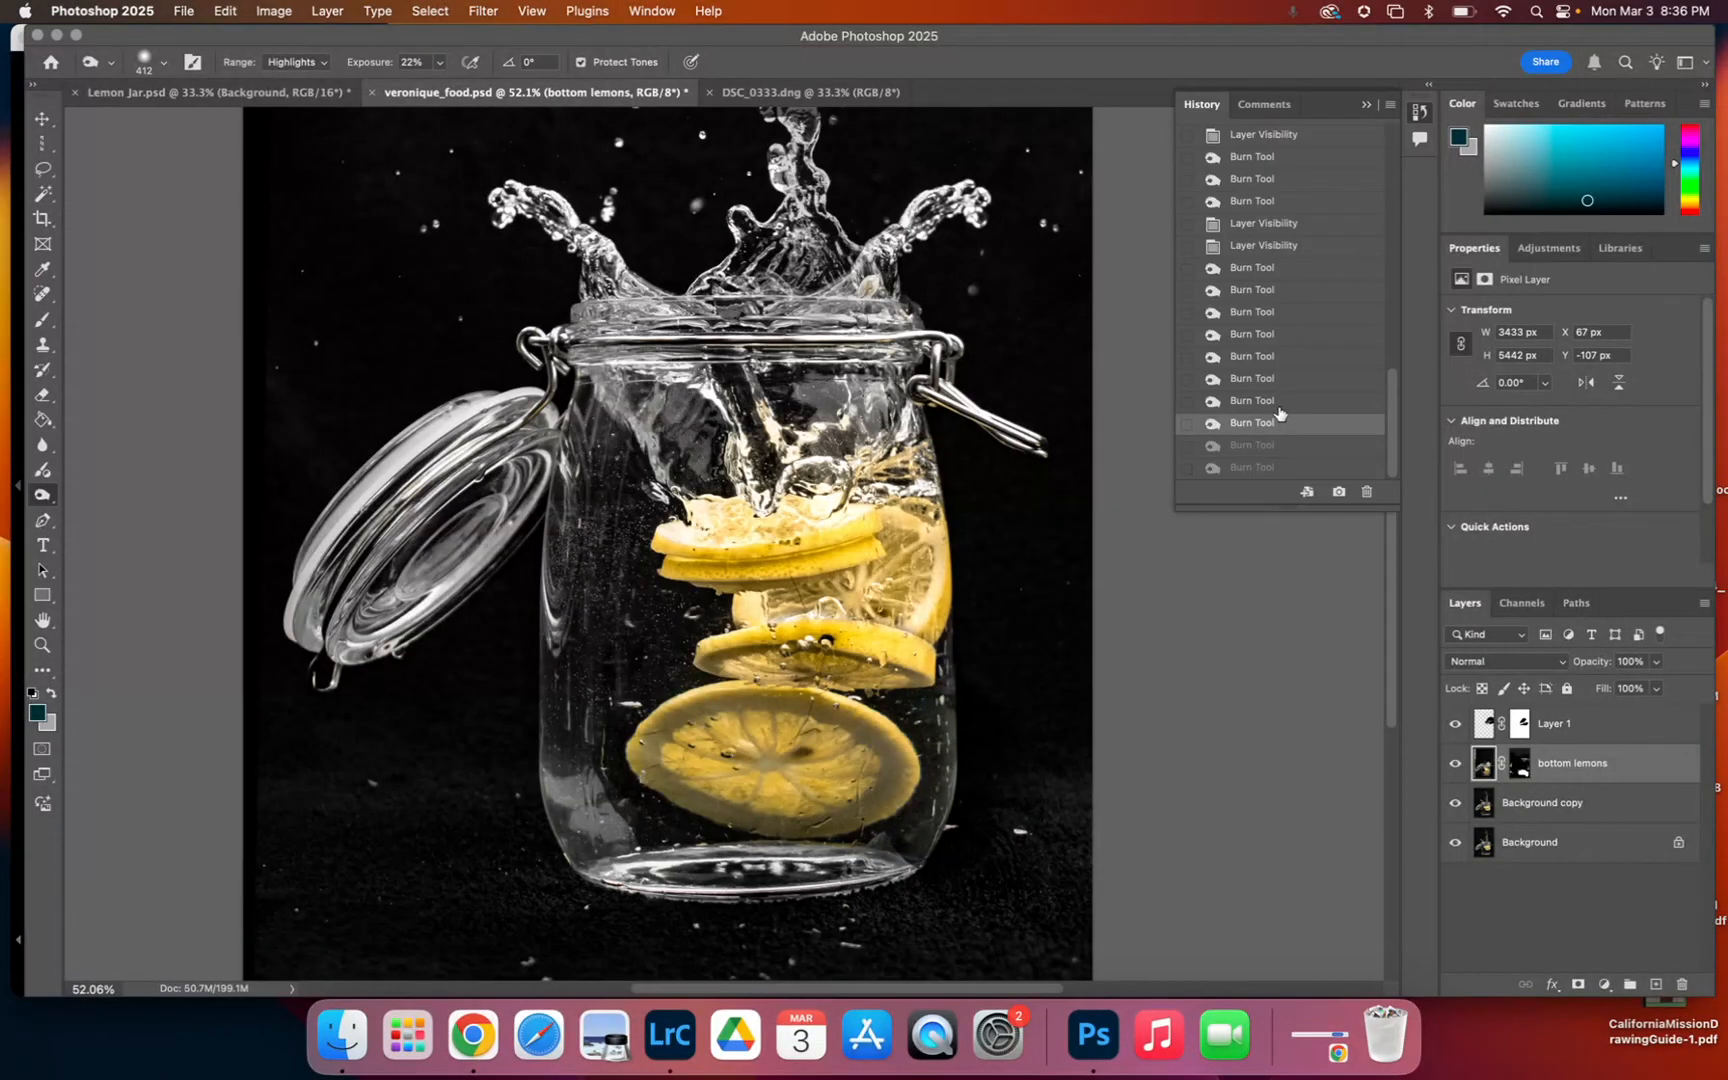
left_click(1278, 402)
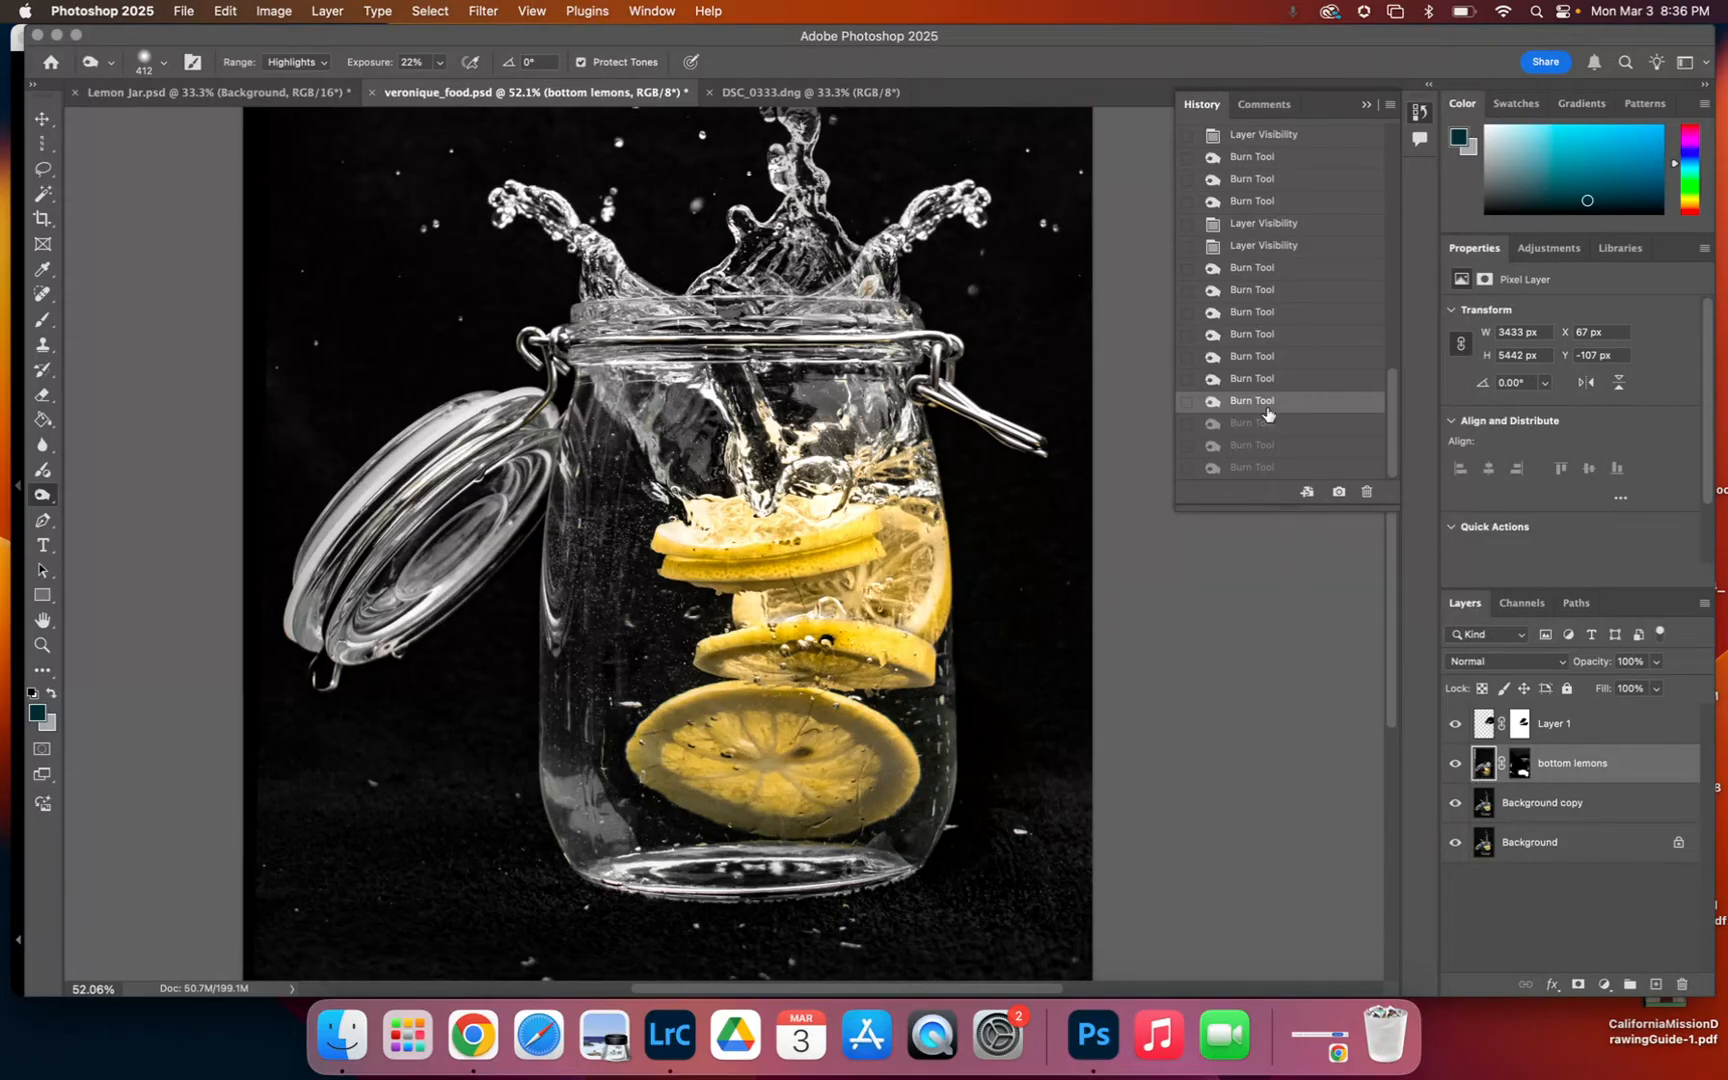
left_click(1243, 379)
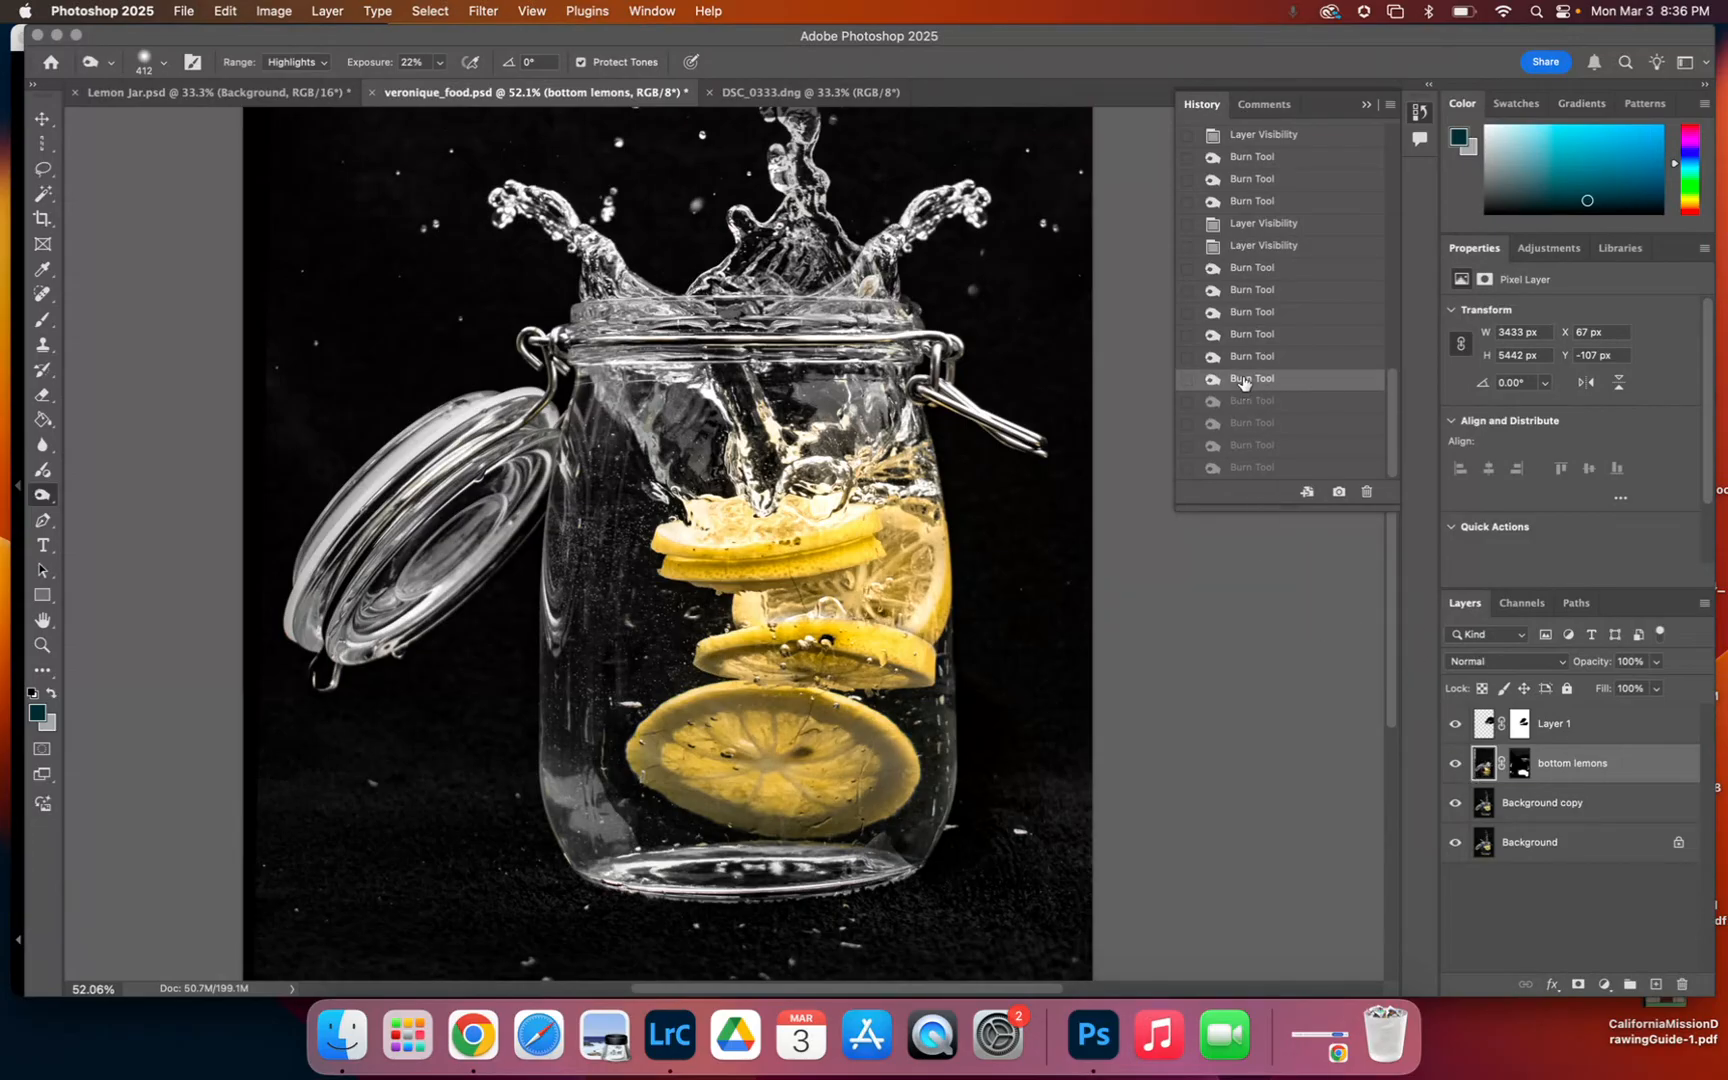
left_click(1242, 334)
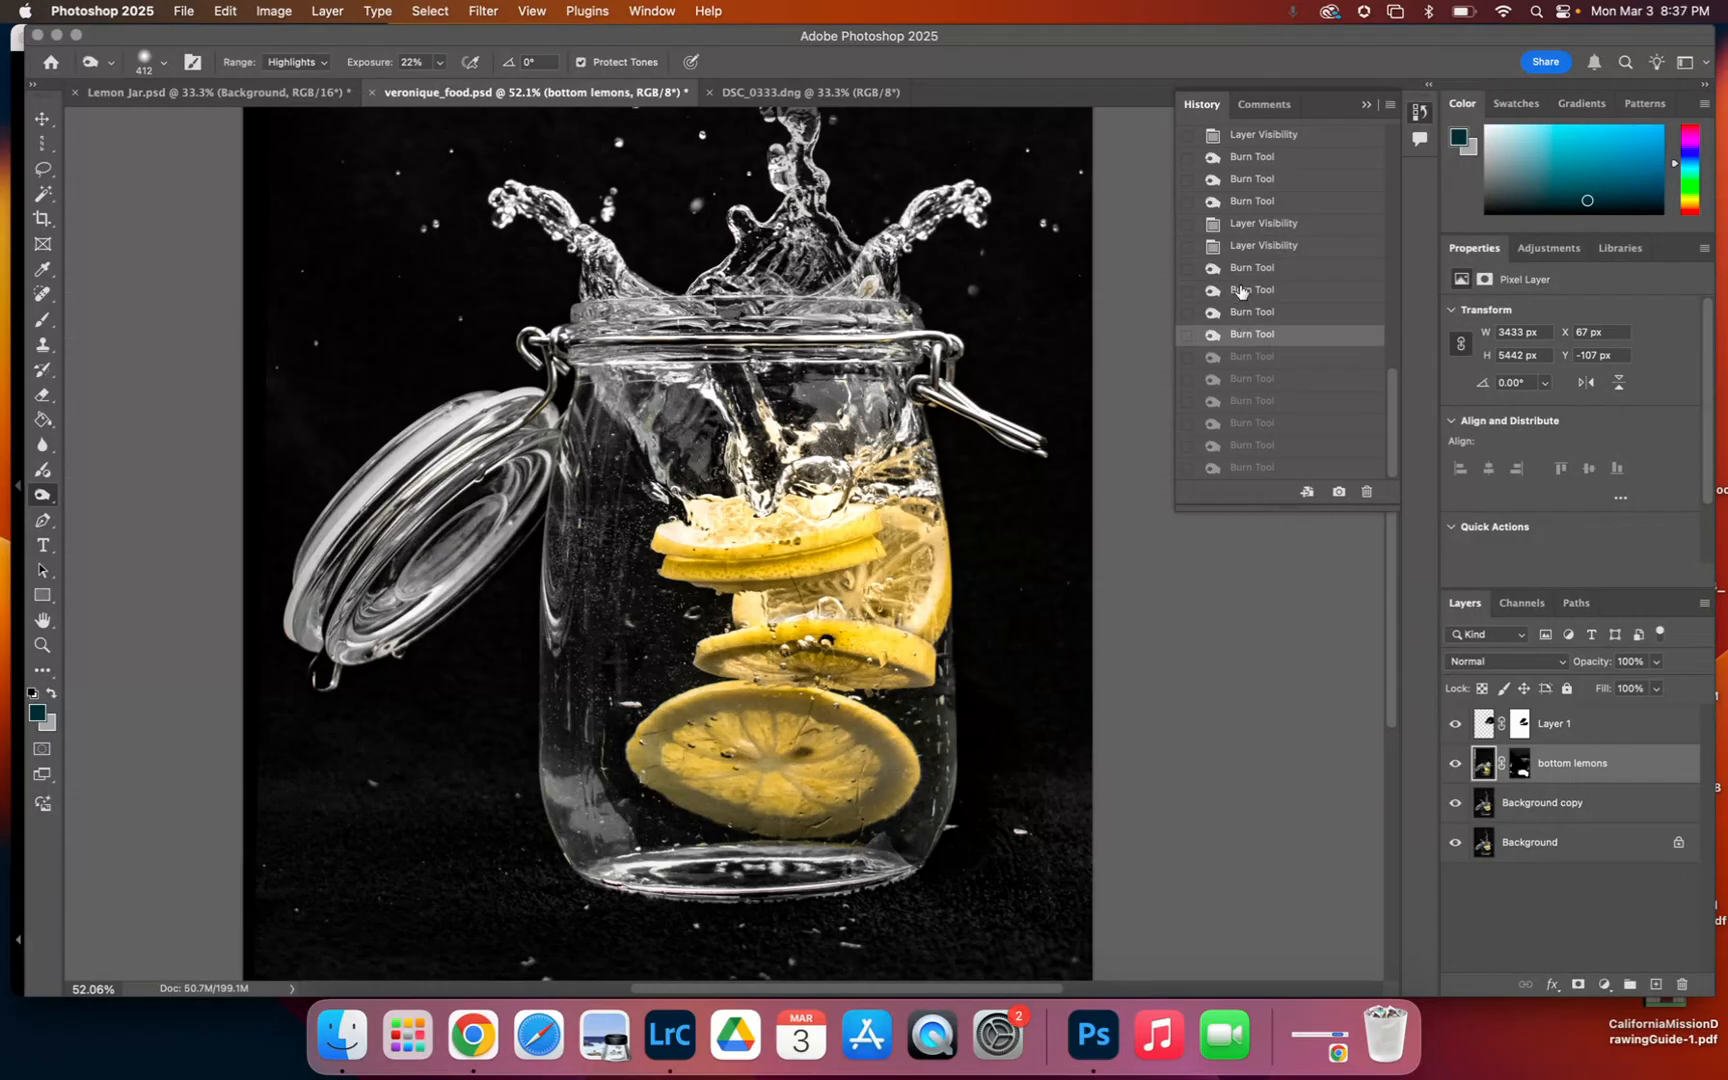
left_click(1240, 268)
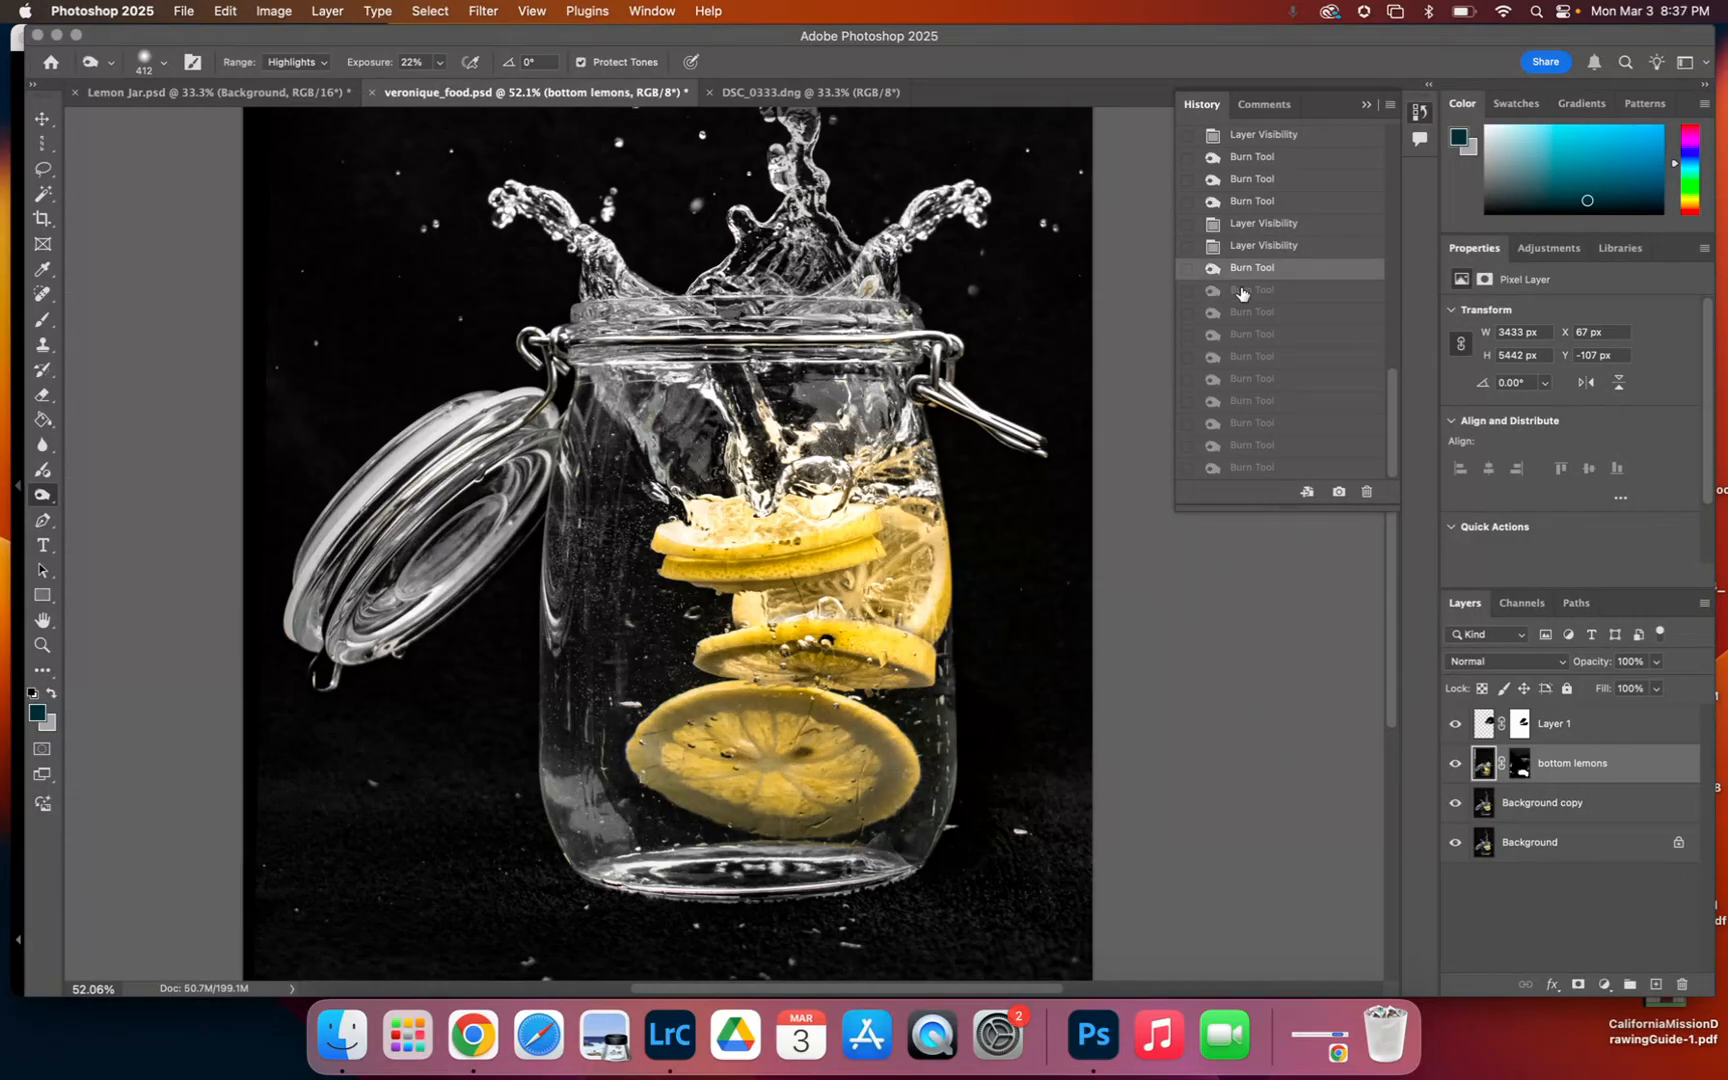
- Step through the Burn strokes in the document history and settle on the fifth one after the last layer visibility change
left_click(1242, 292)
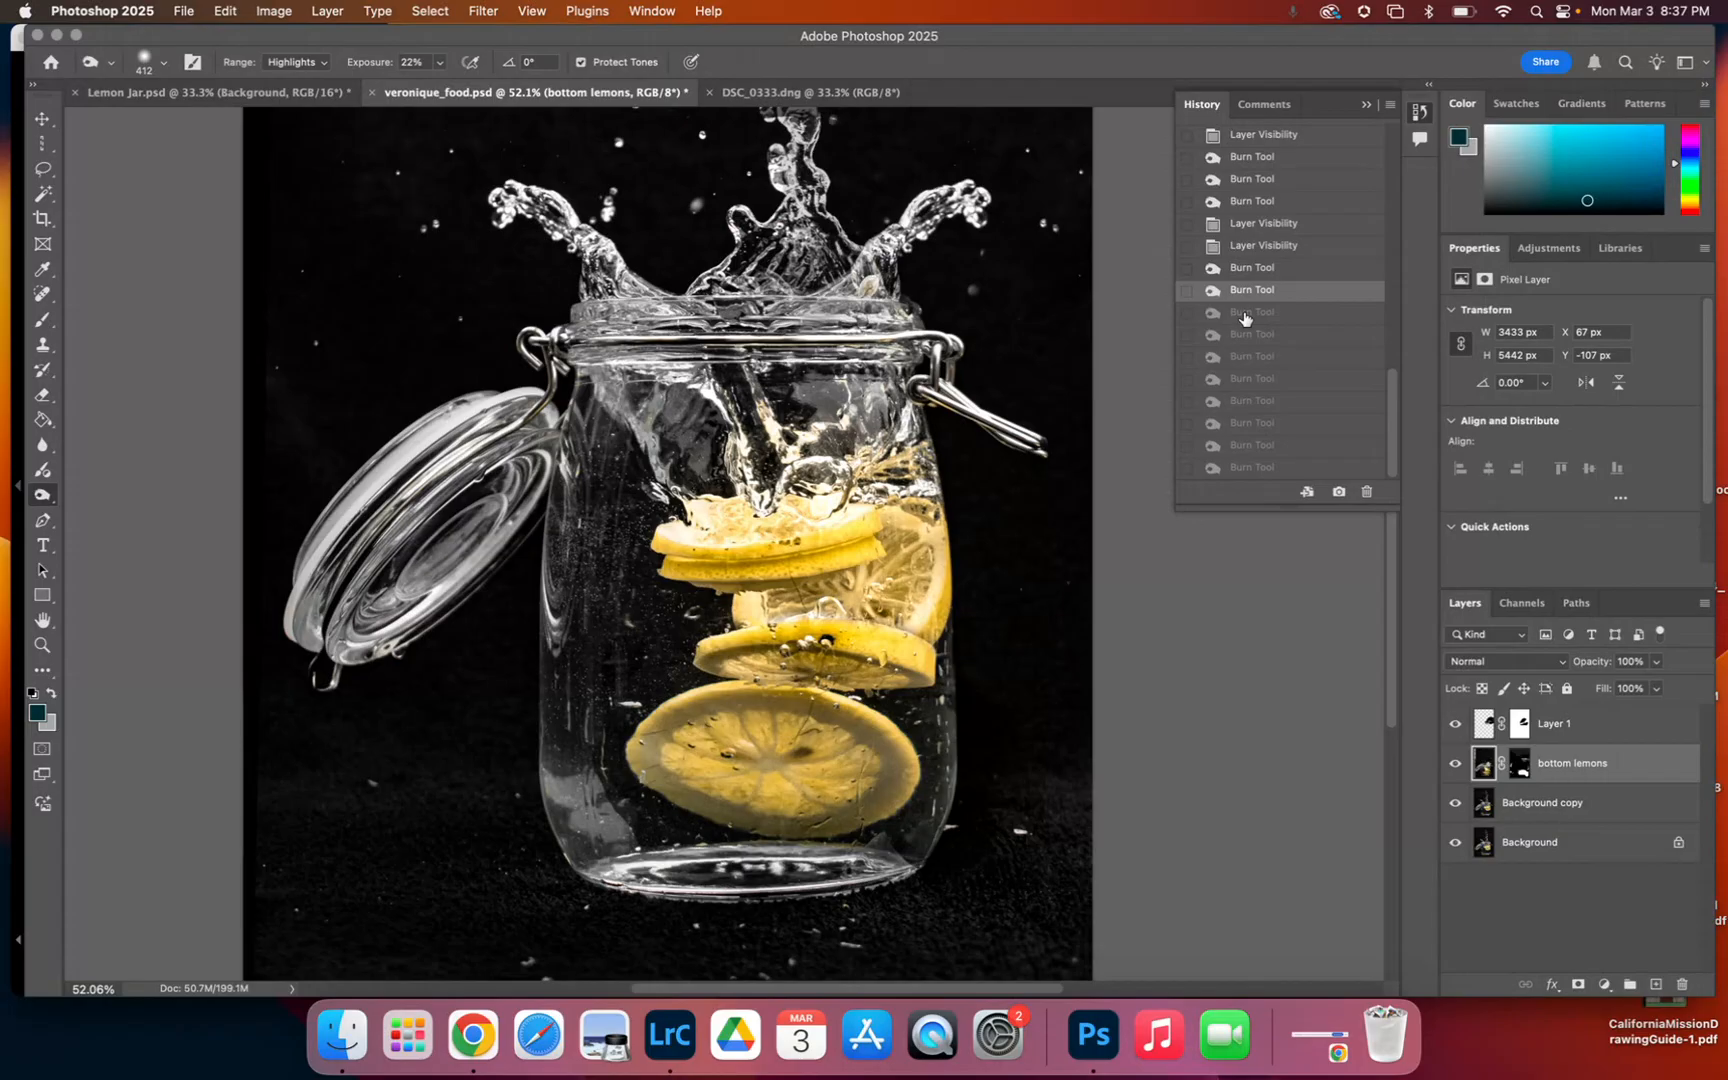
left_click(1244, 314)
left_click(1245, 336)
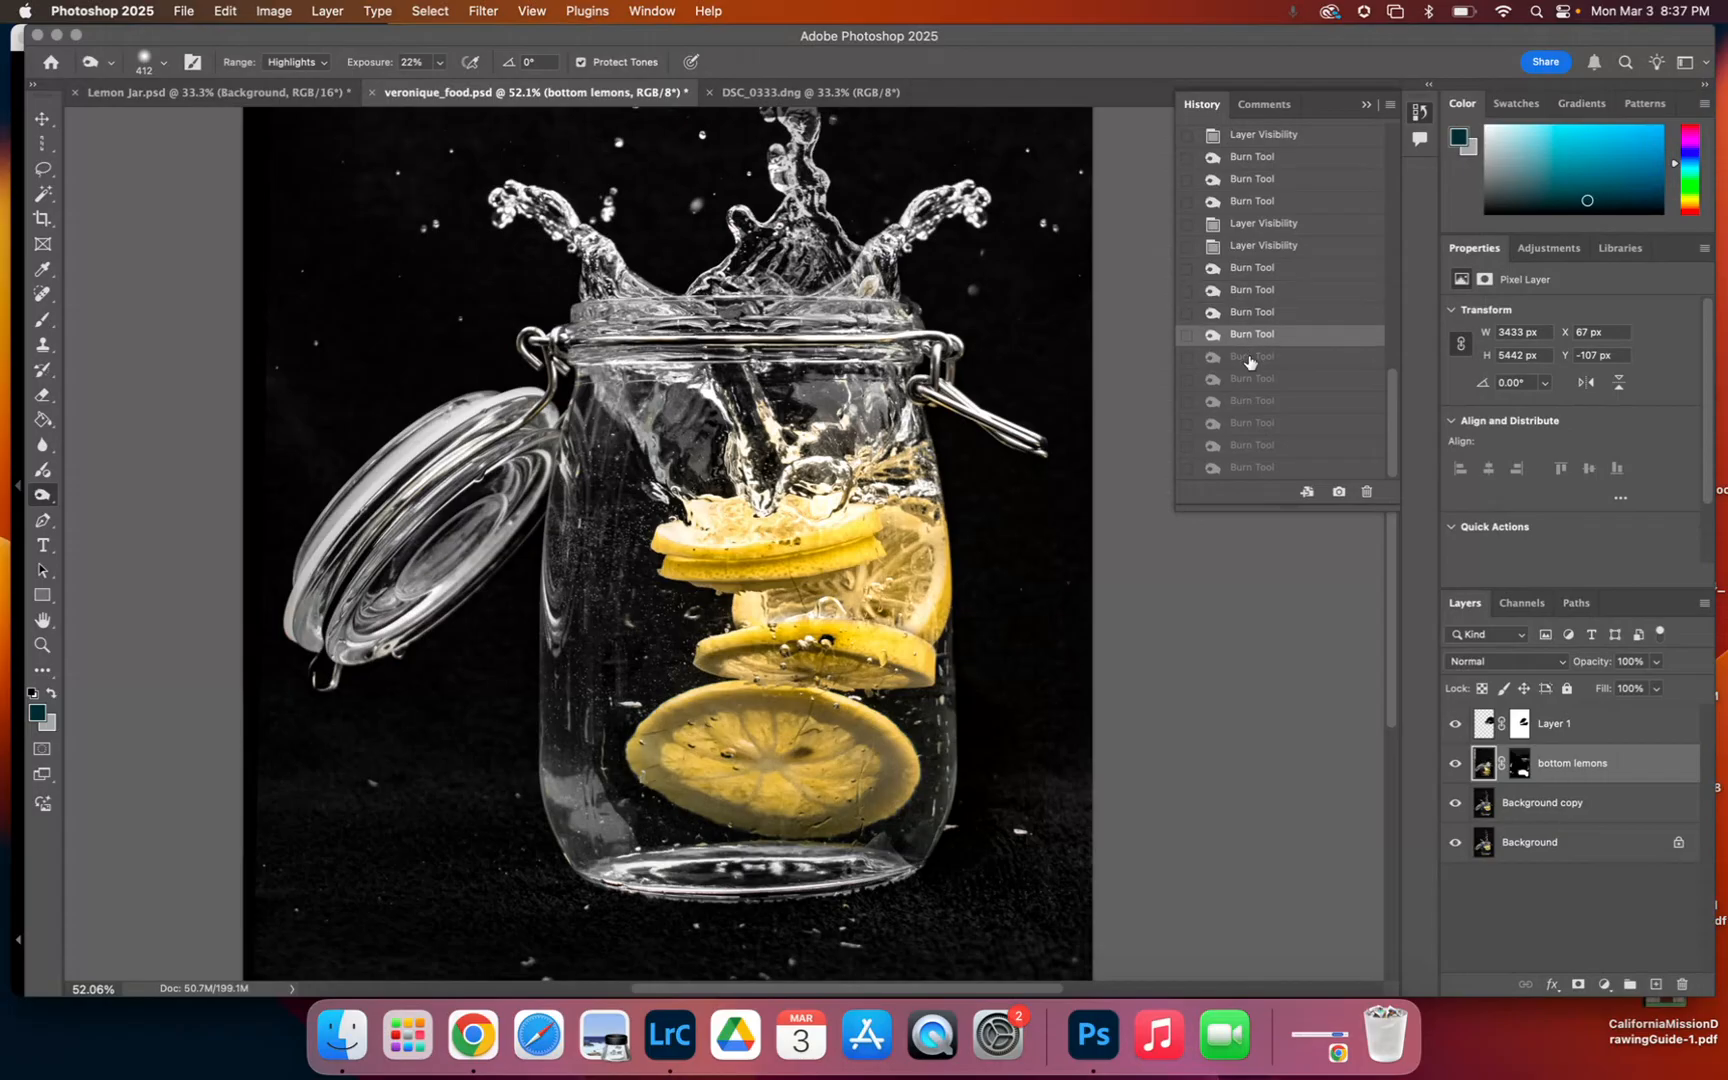
left_click(1249, 360)
left_click(1254, 383)
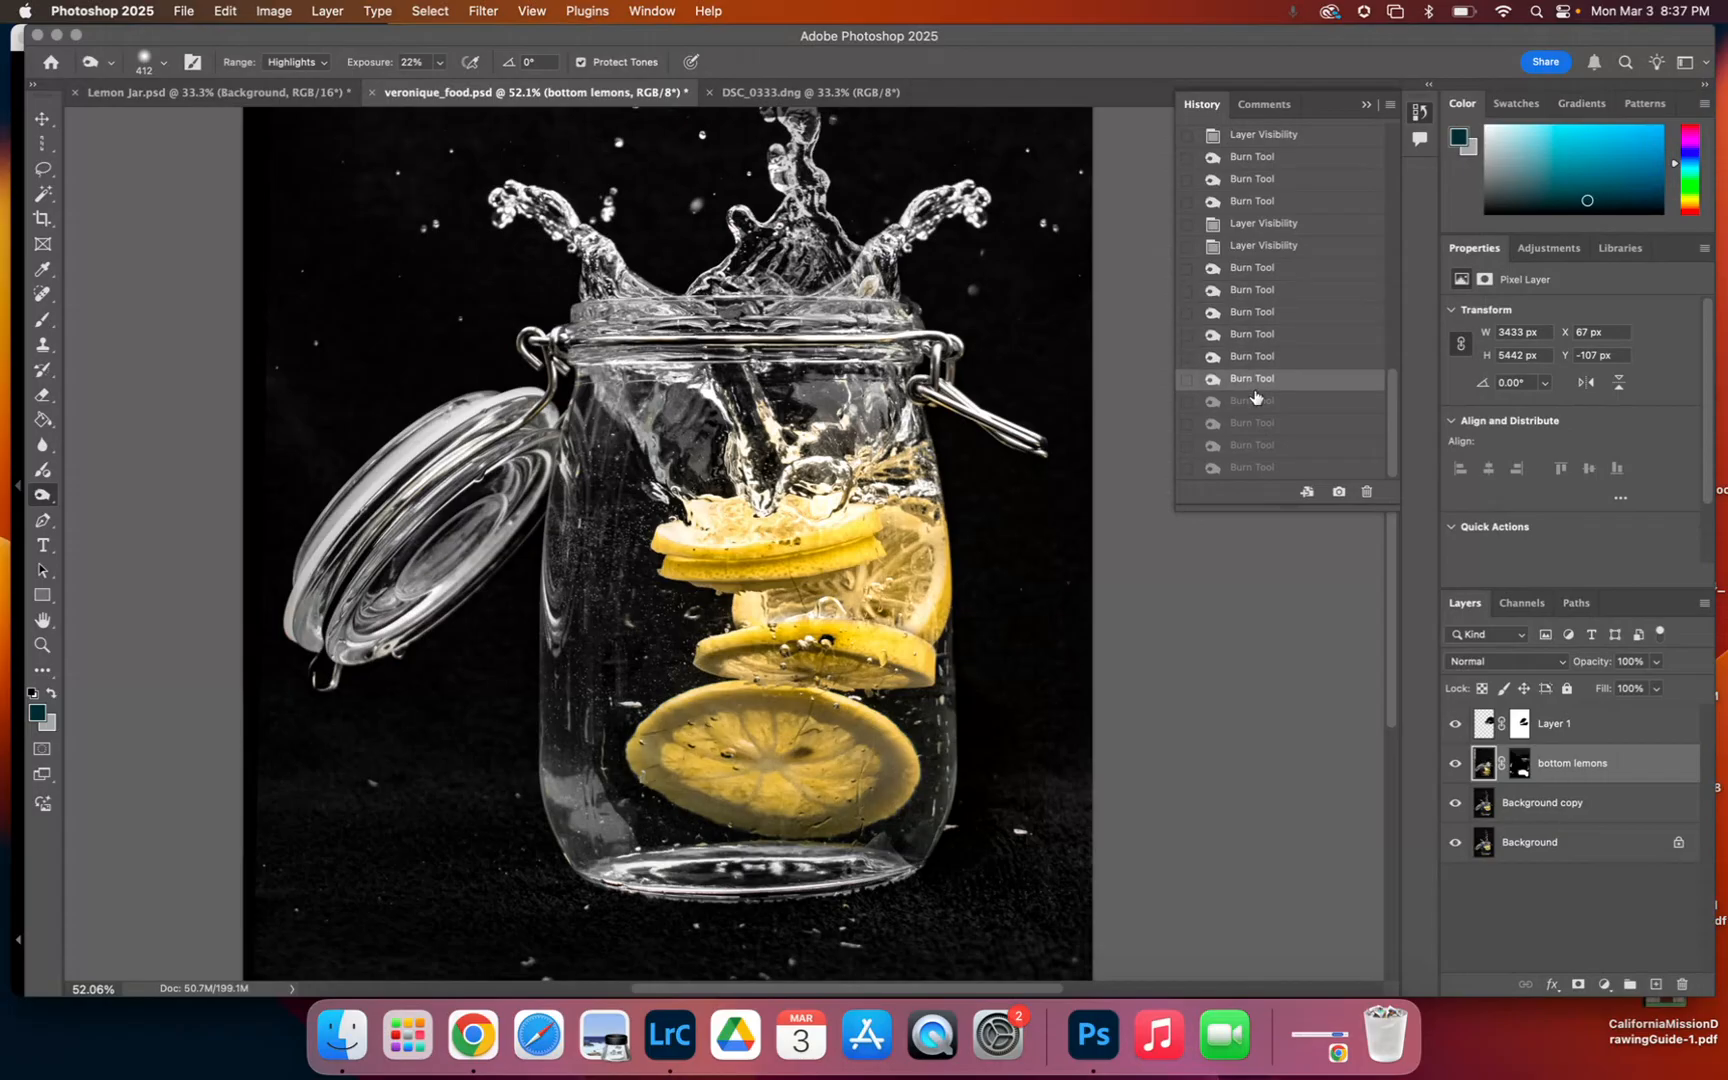
left_click(1257, 404)
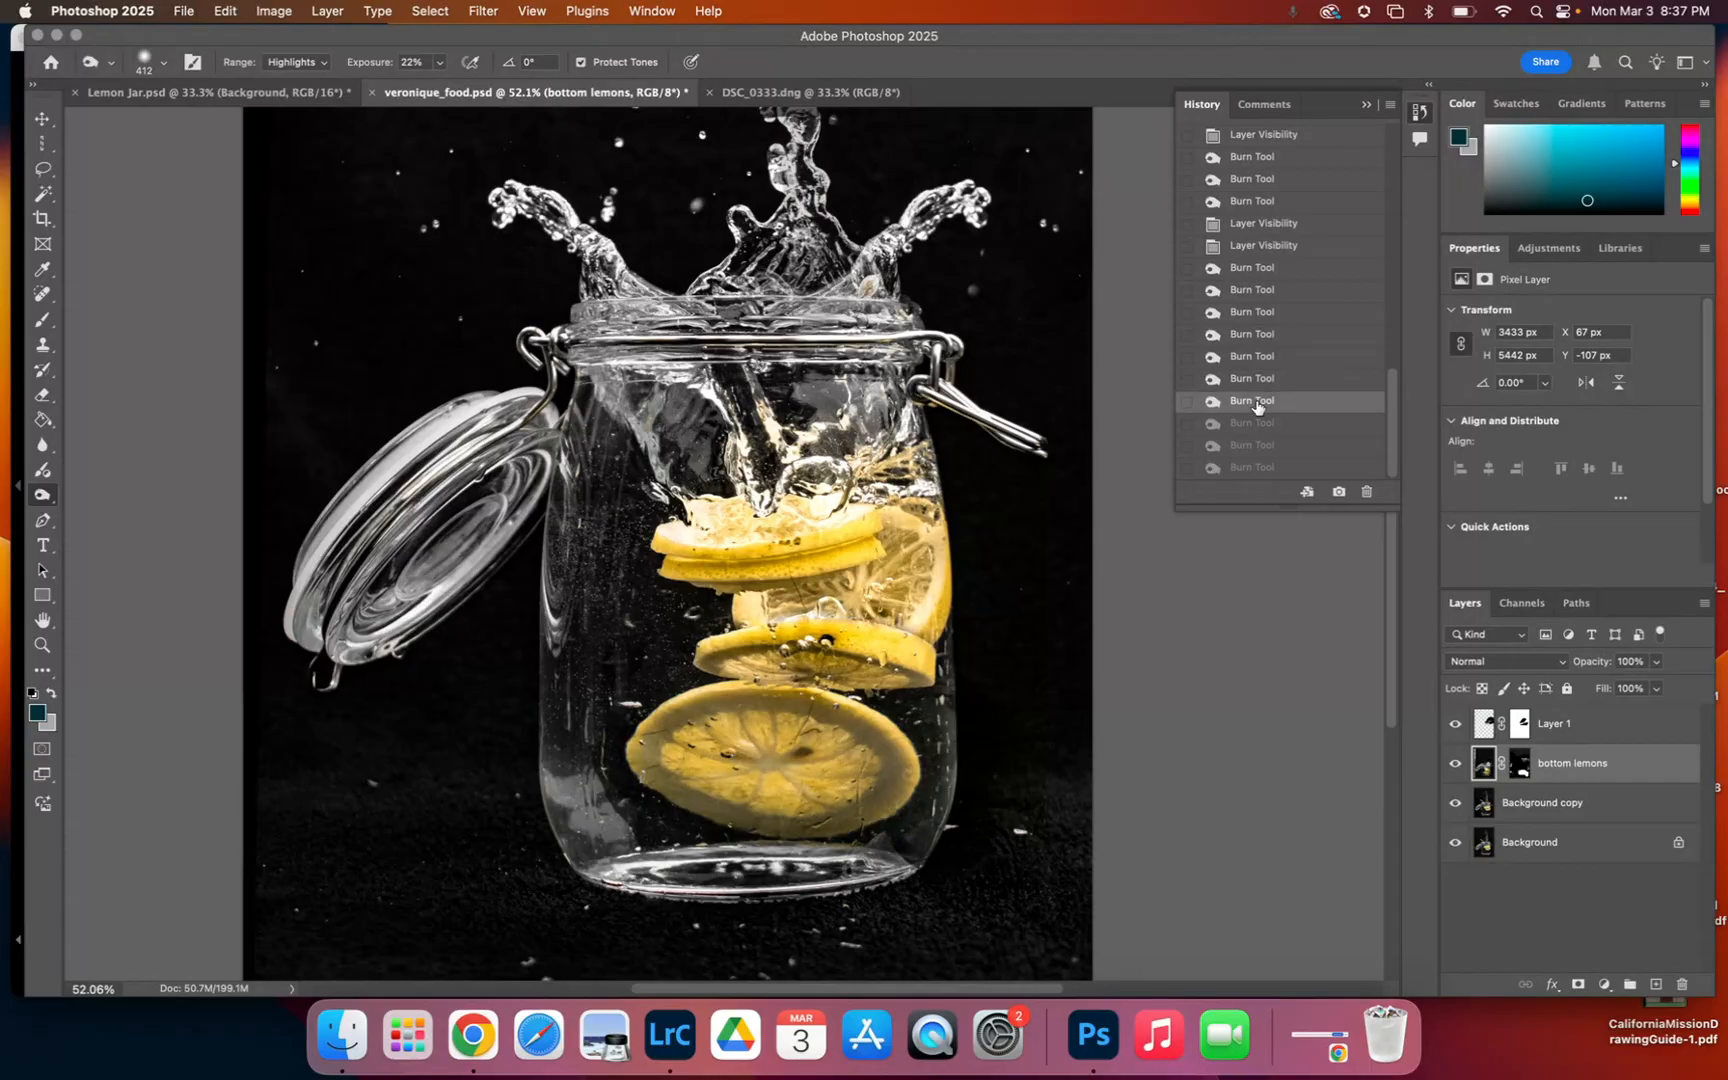
left_click(1259, 425)
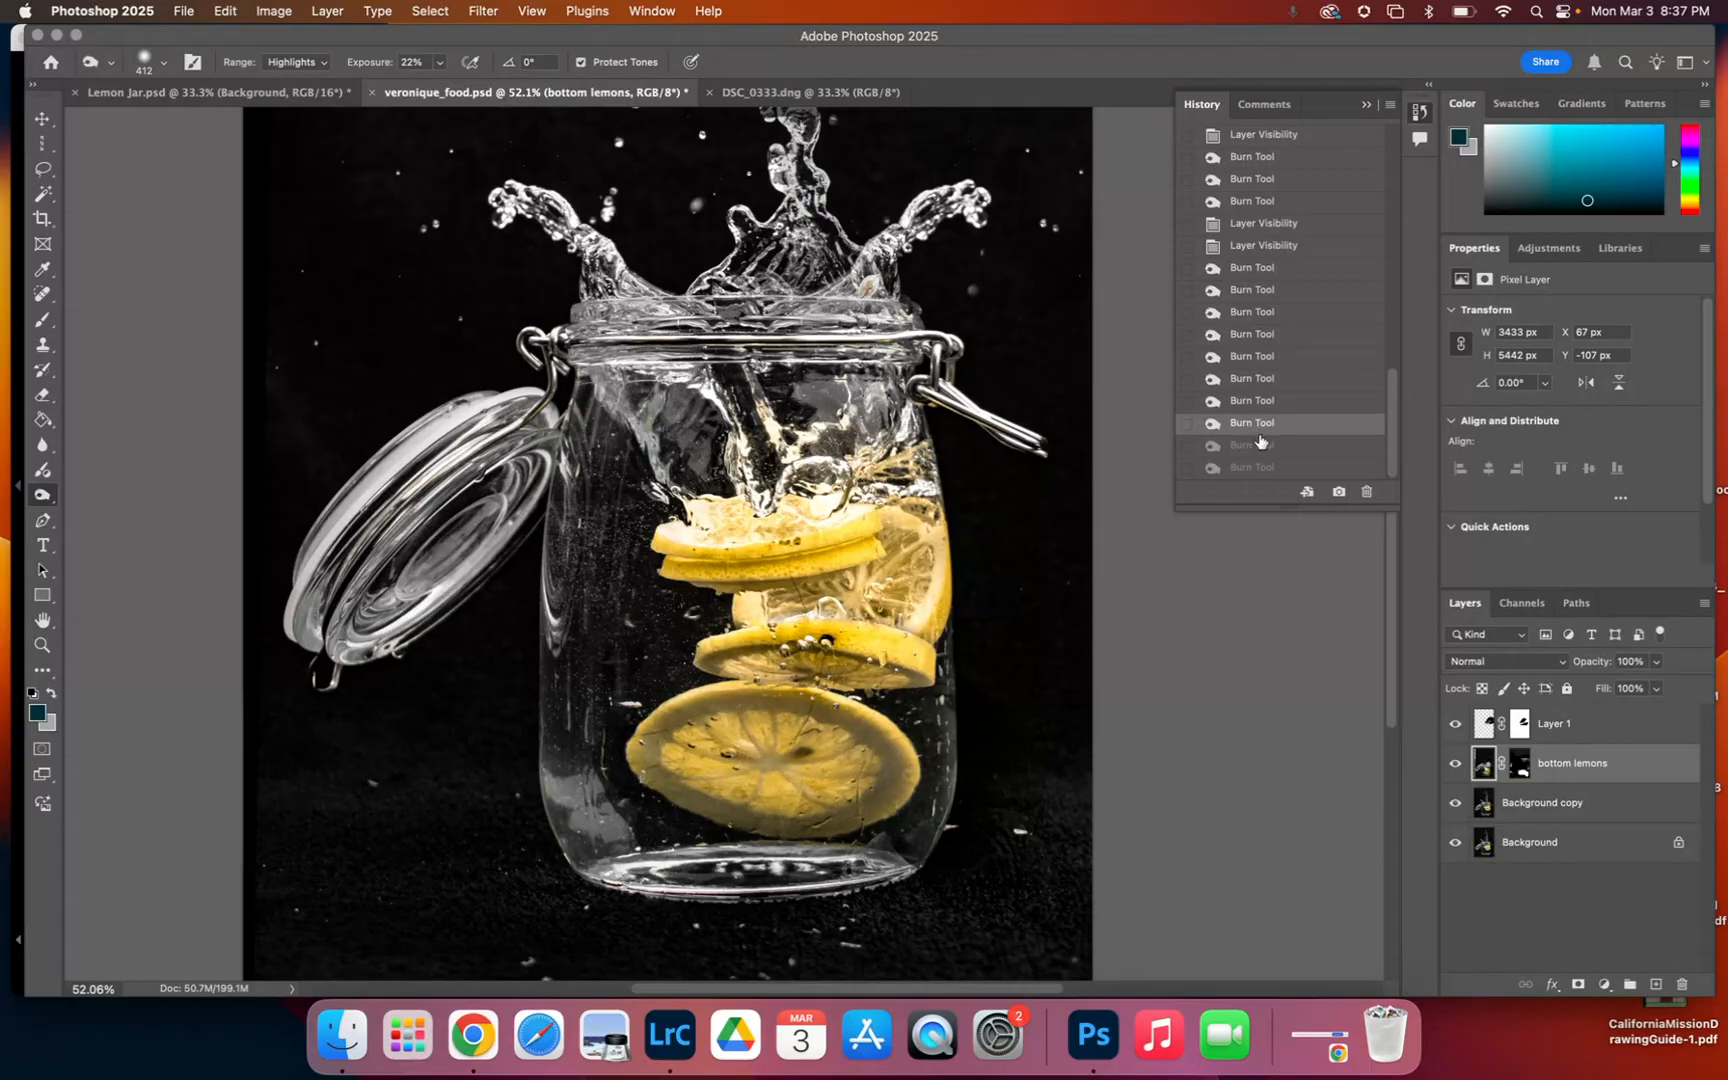
left_click(1257, 357)
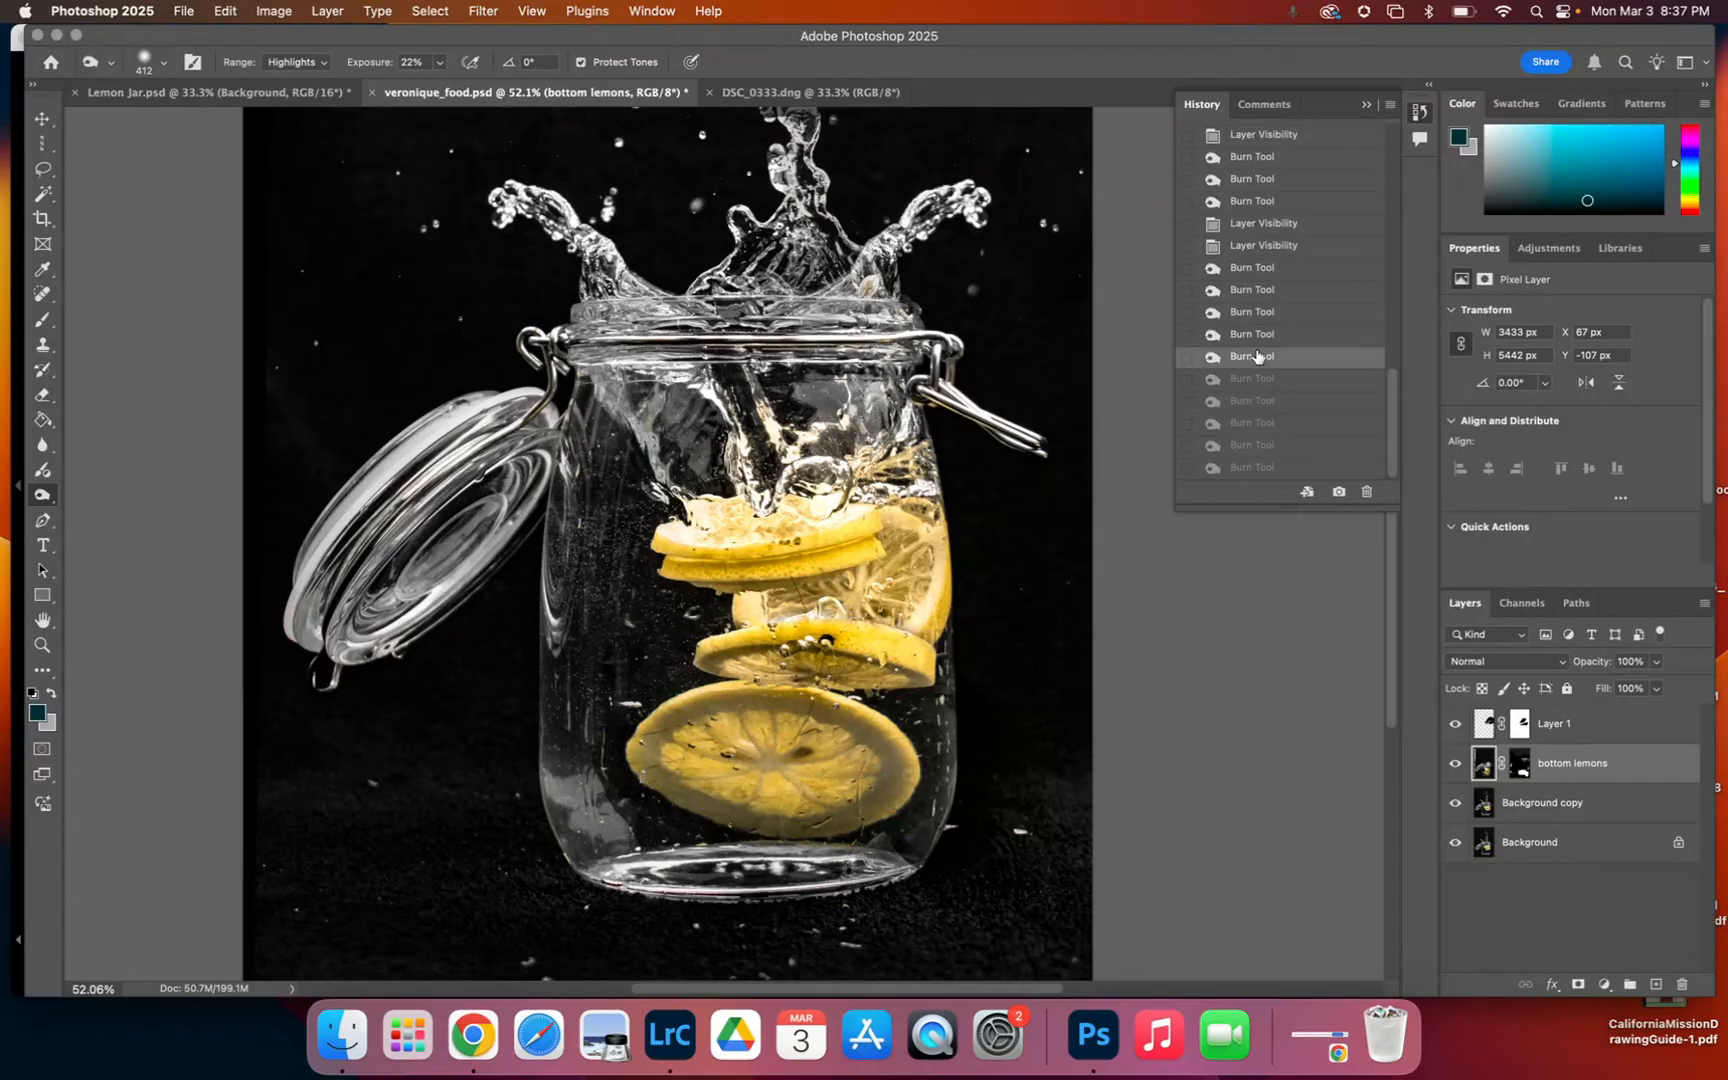
left_click(1258, 336)
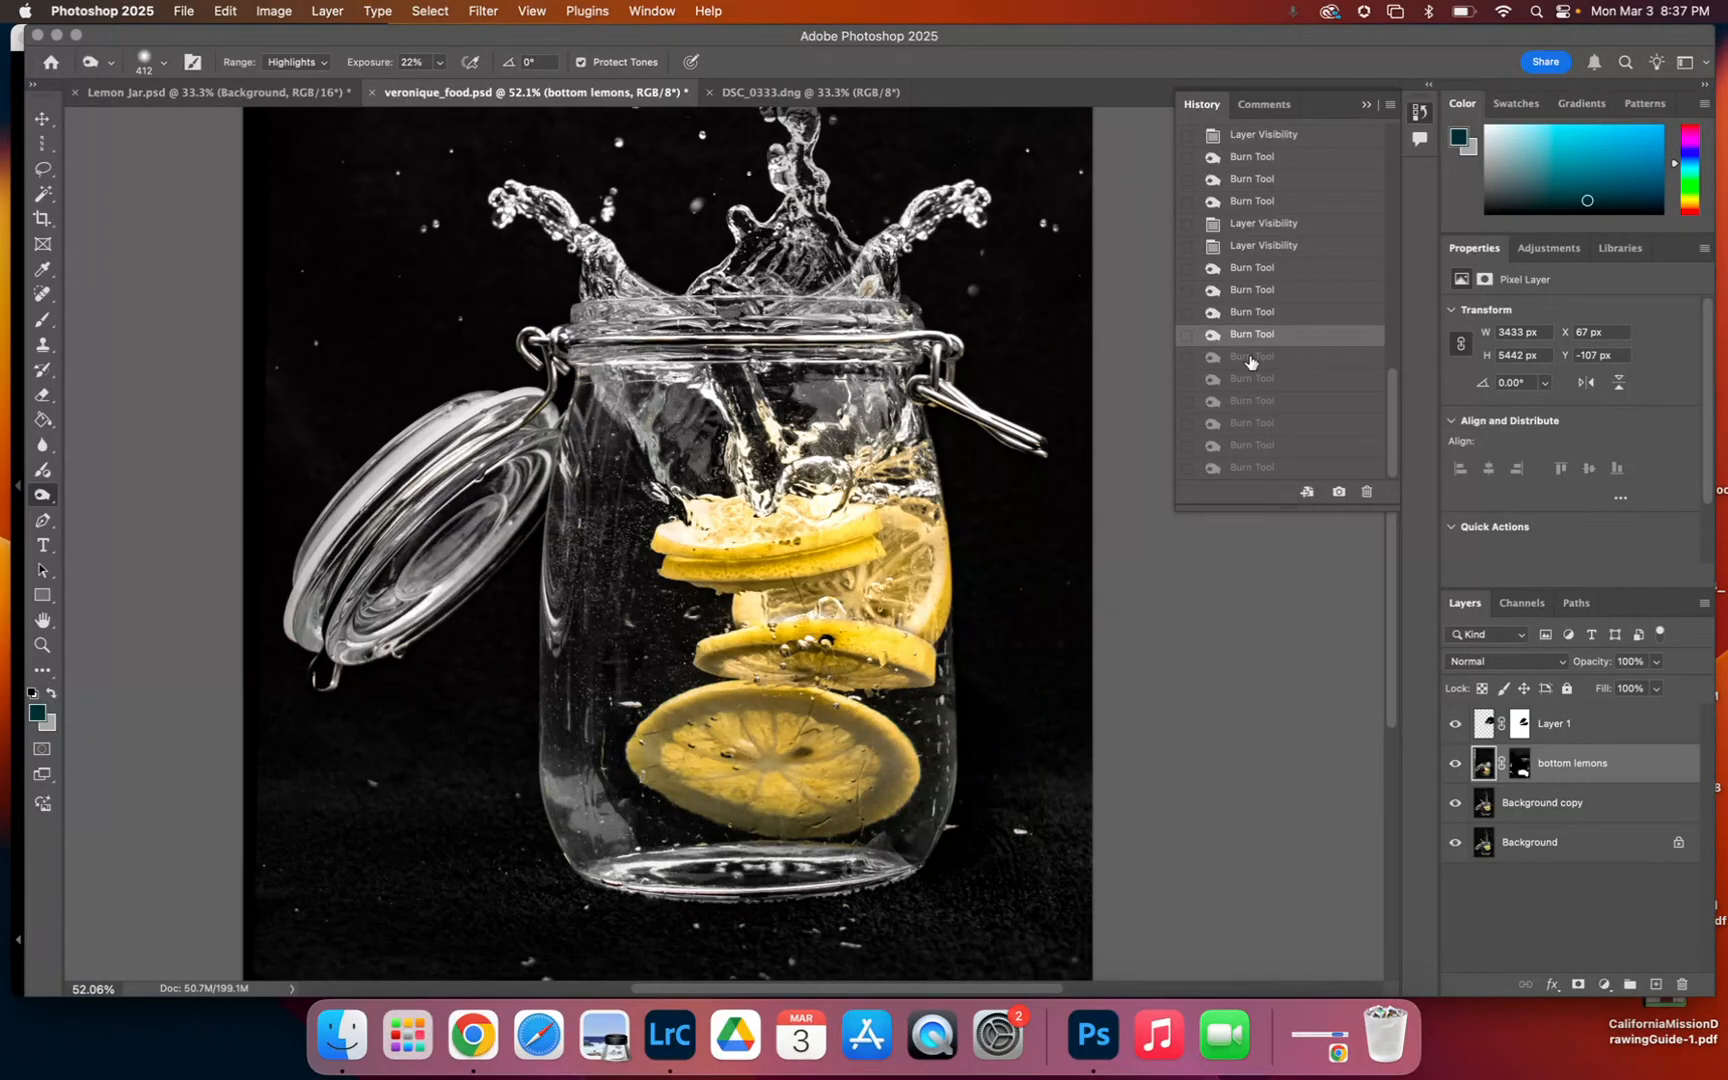
left_click(1253, 358)
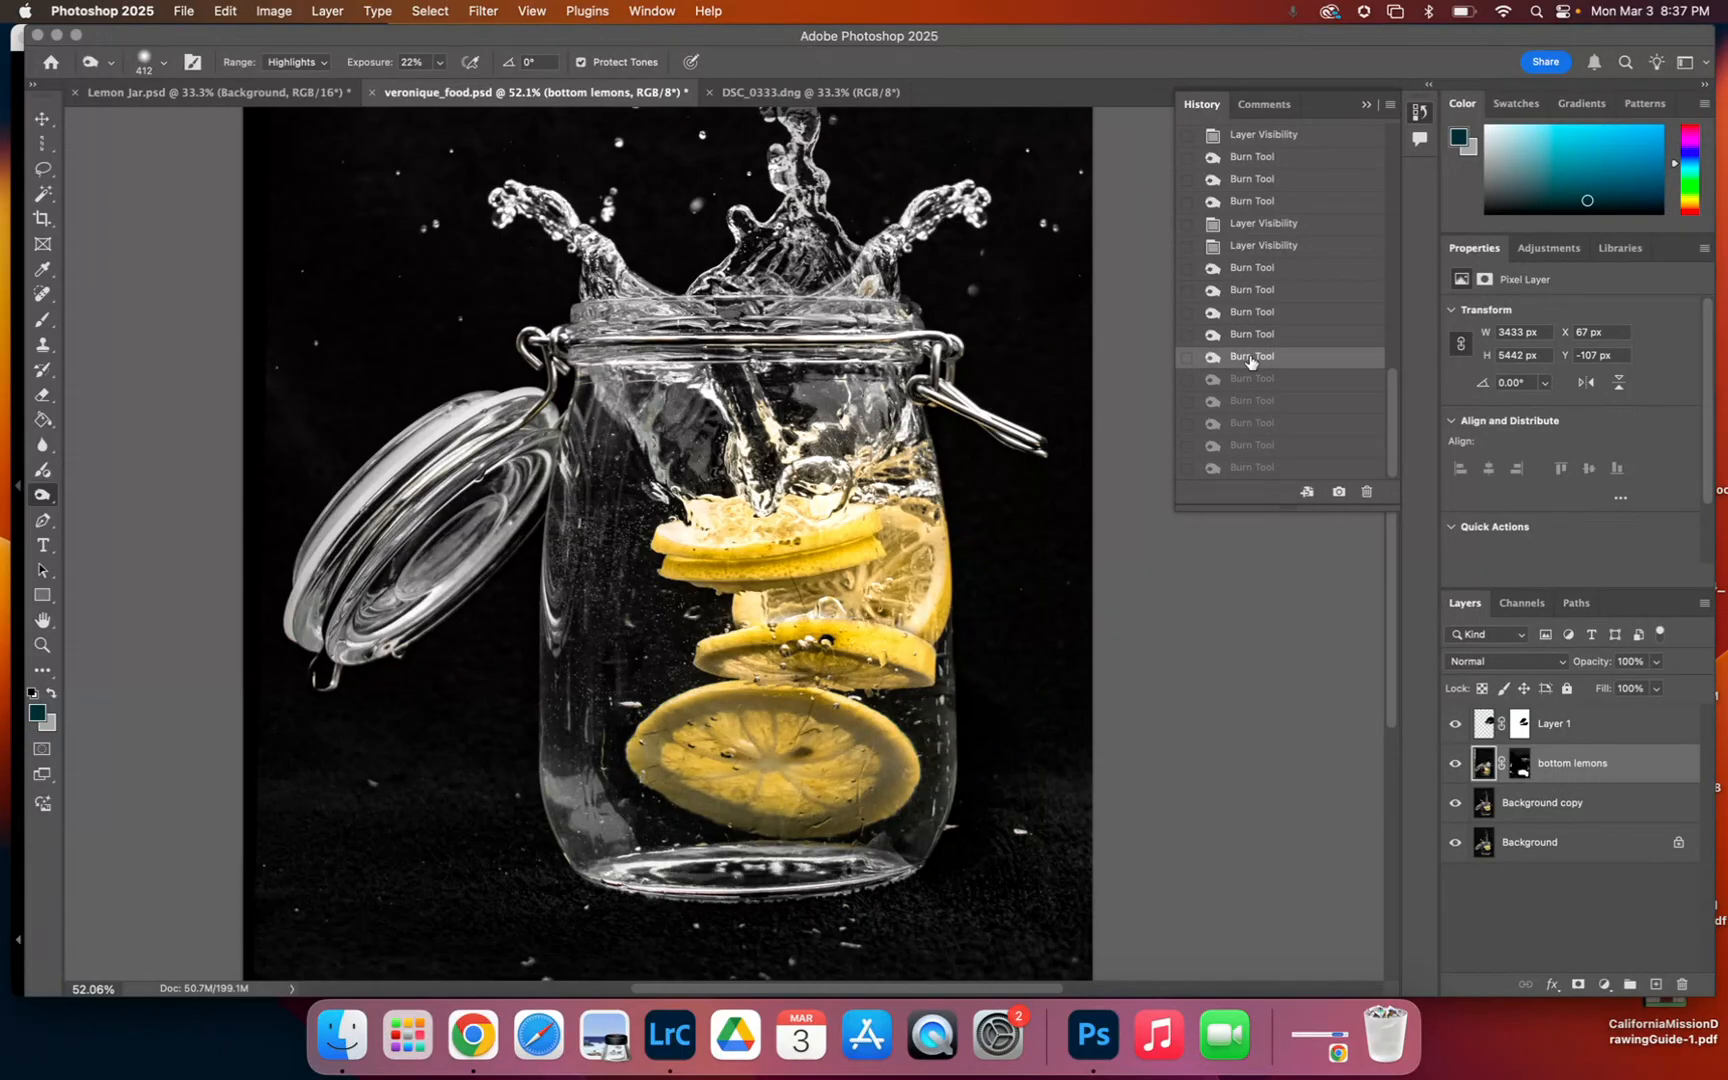
- Burn the lowest lemon slice with the Burn tool's range set to Shadows and compare it with the previous history state
left_click(293, 63)
left_click(300, 24)
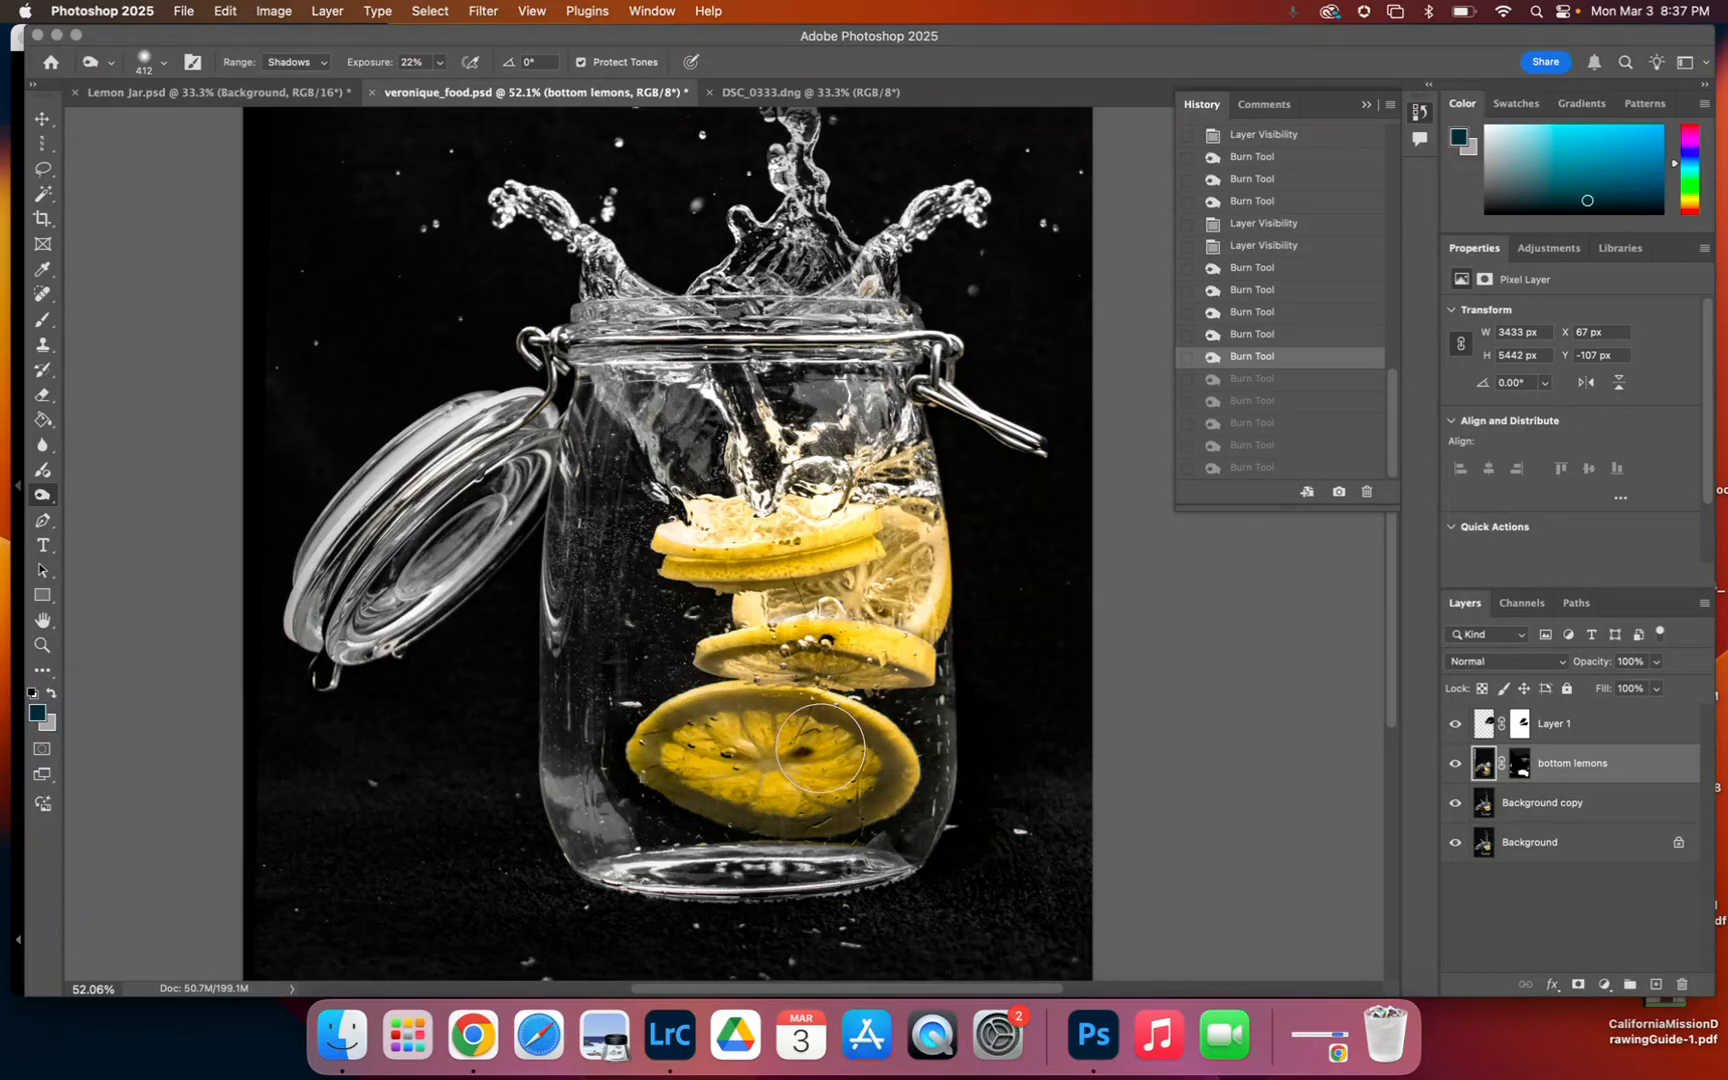
left_click_drag(835, 761, 800, 808)
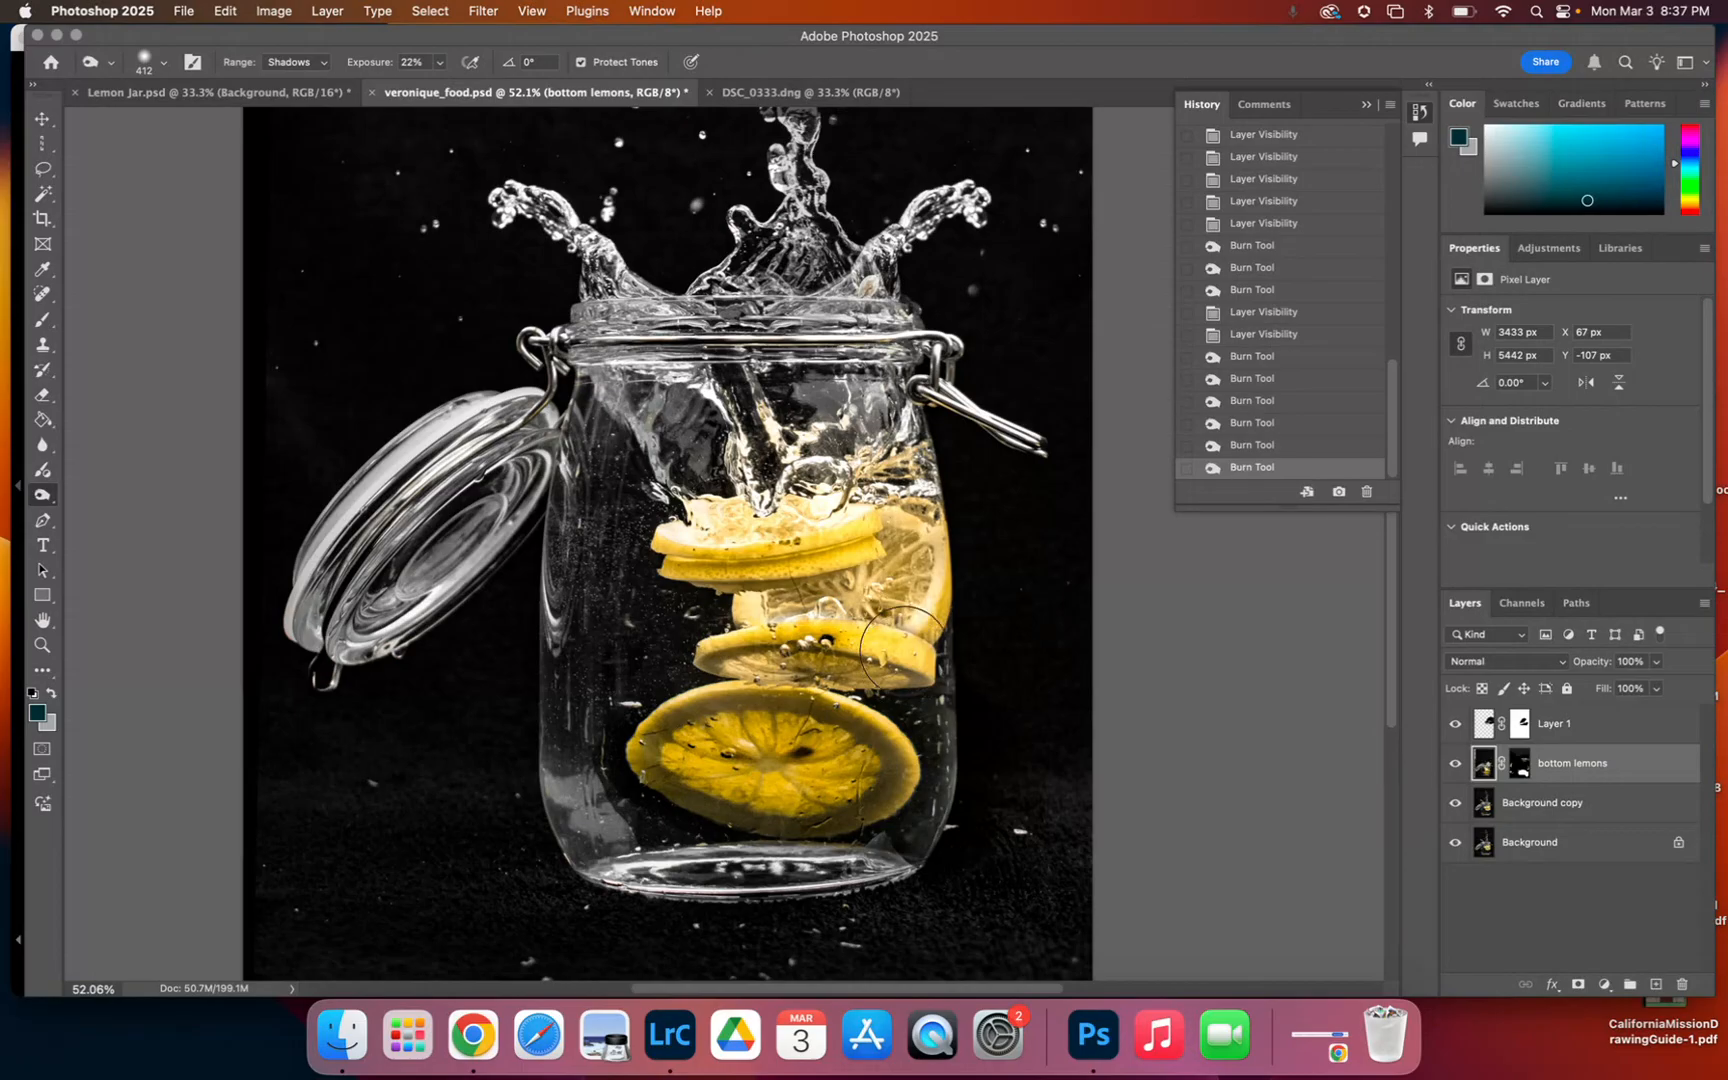
left_click(1246, 447)
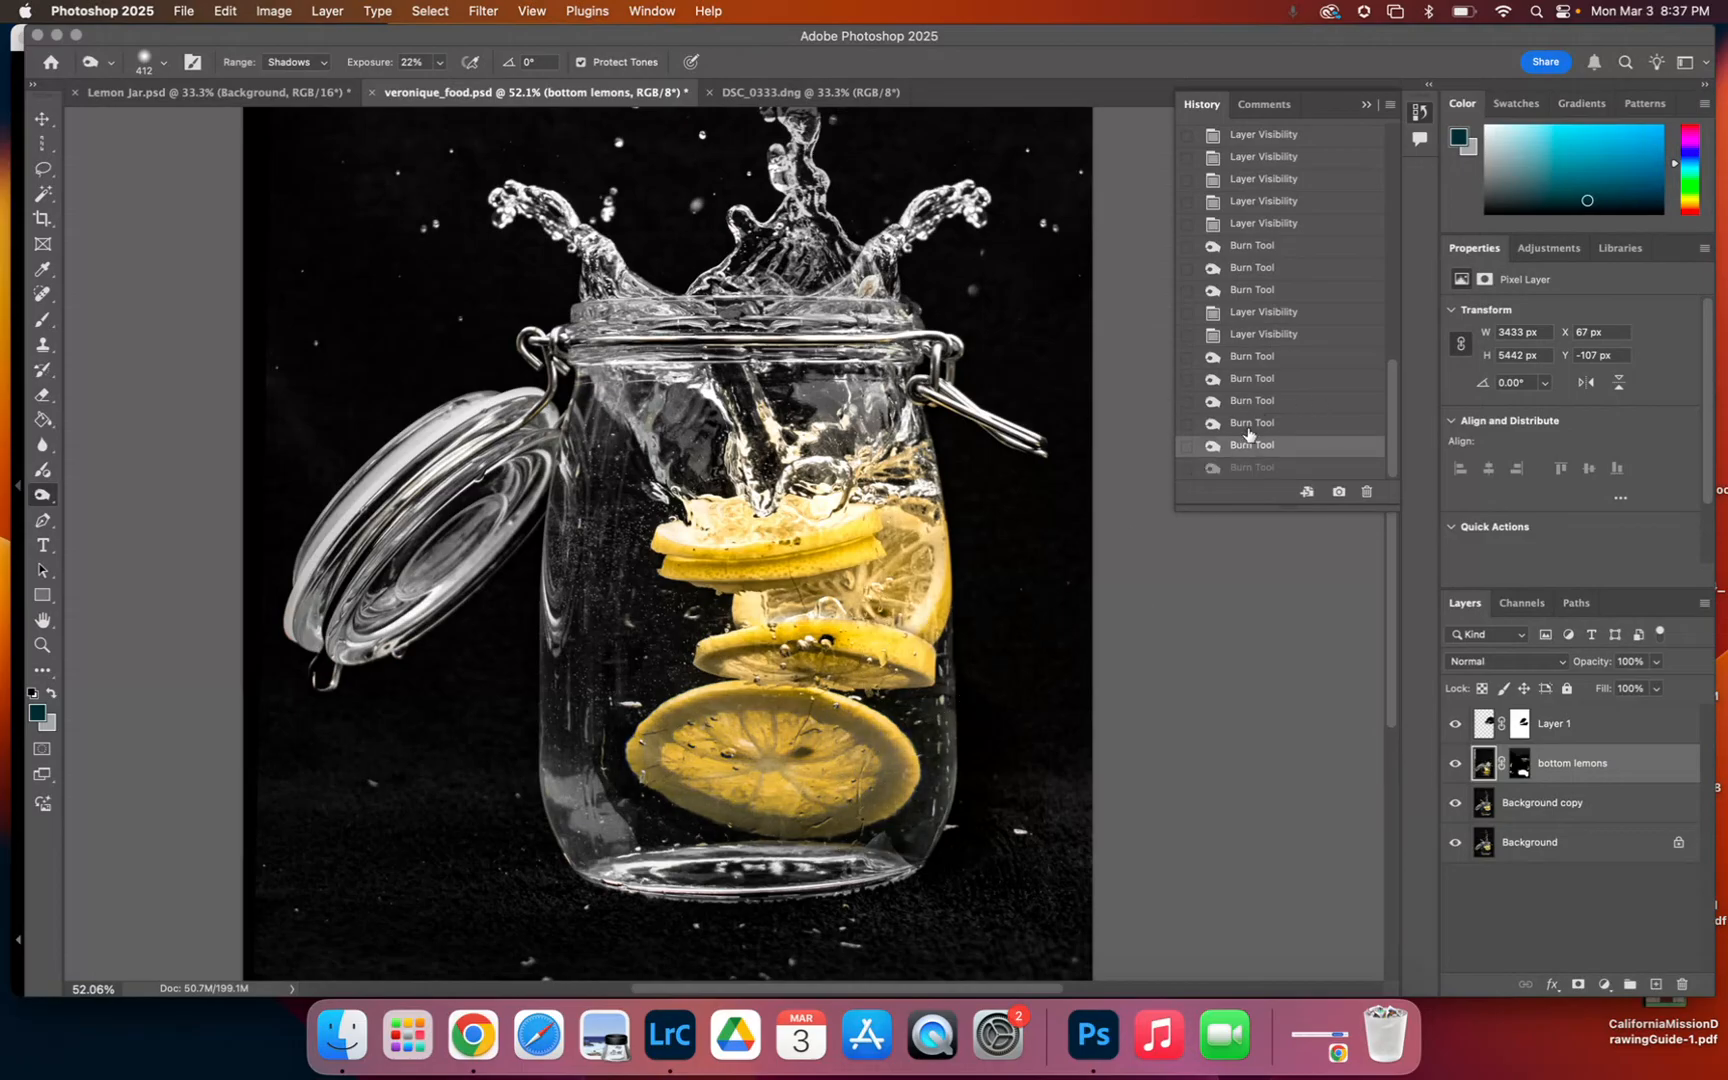
left_click(1253, 468)
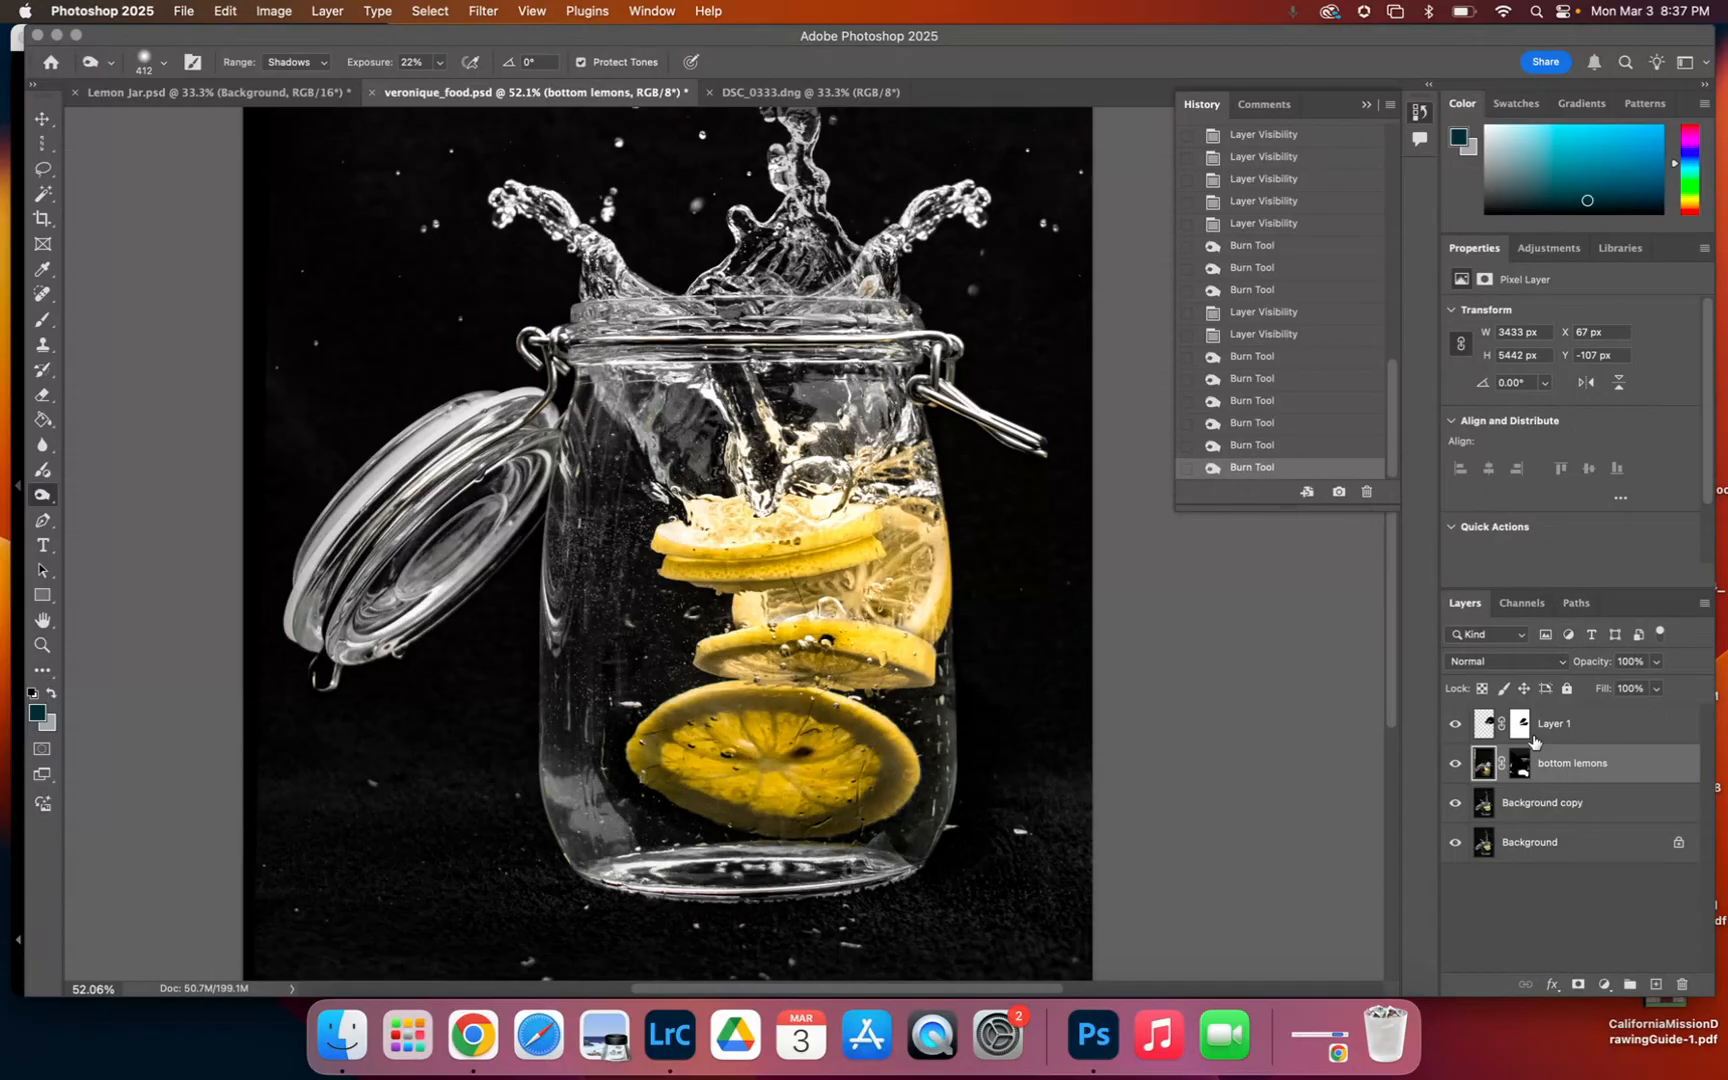
- Select the Background copy layer, hide Layer 1 and bottom lemons, and toggle Background copy to check its content
left_click(1486, 808)
left_click(1455, 804)
left_click(1455, 804)
left_click(1456, 762)
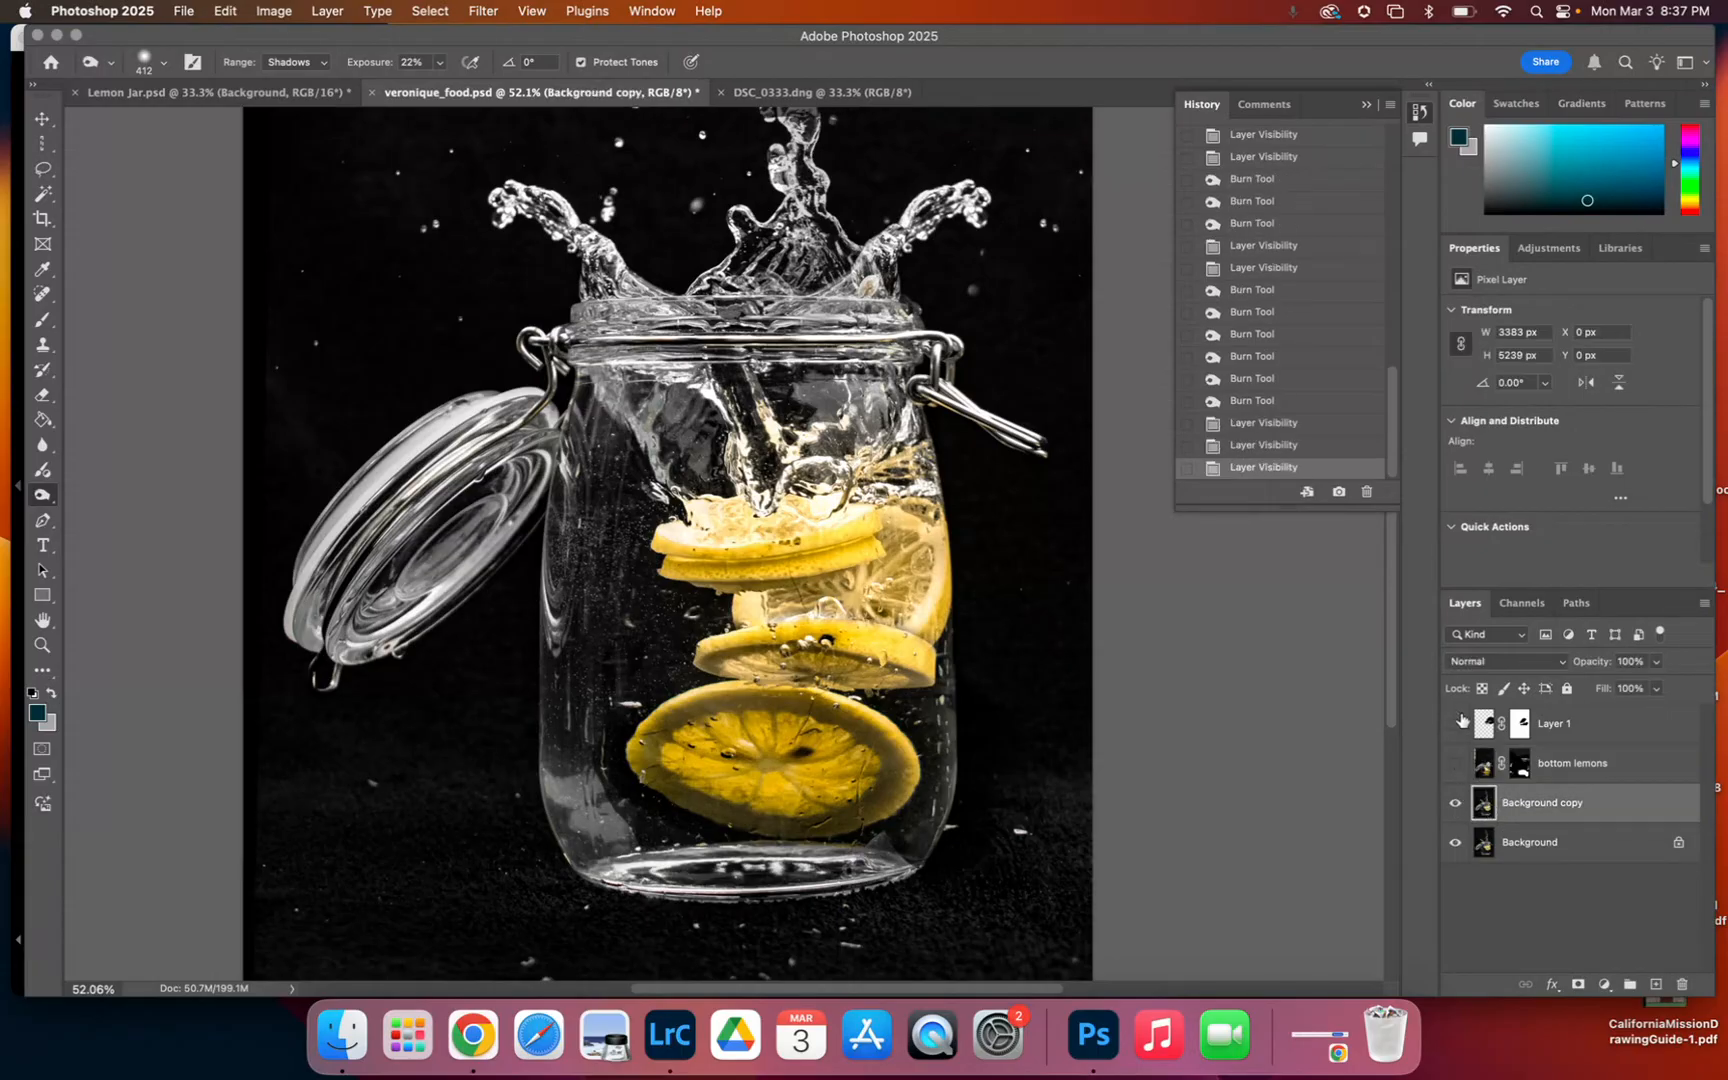
left_click(1455, 804)
left_click(1455, 804)
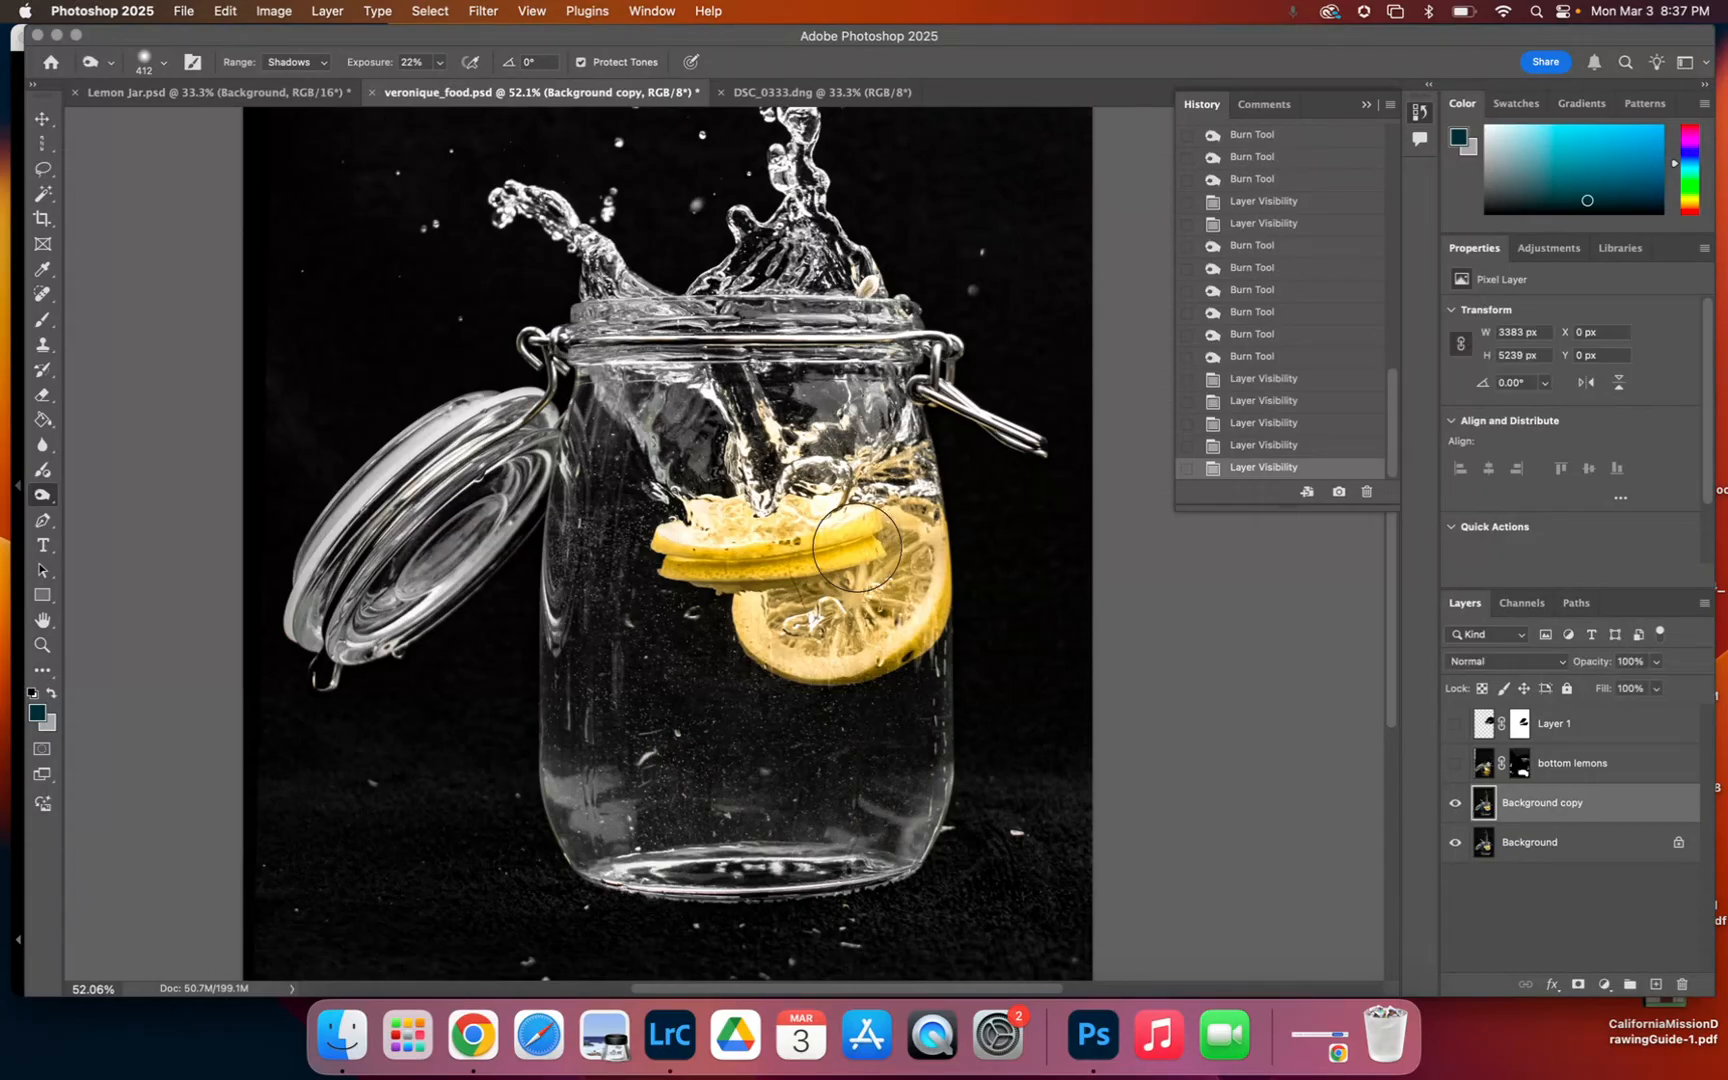
- Burn the shadows of the upper lemon slices, jar glass, lid hinge area and left splash on the Background copy layer
mouse_move(760, 607)
left_mouse_down()
mouse_move(785, 564)
mouse_move(885, 525)
left_mouse_up()
left_click_drag(692, 525, 665, 565)
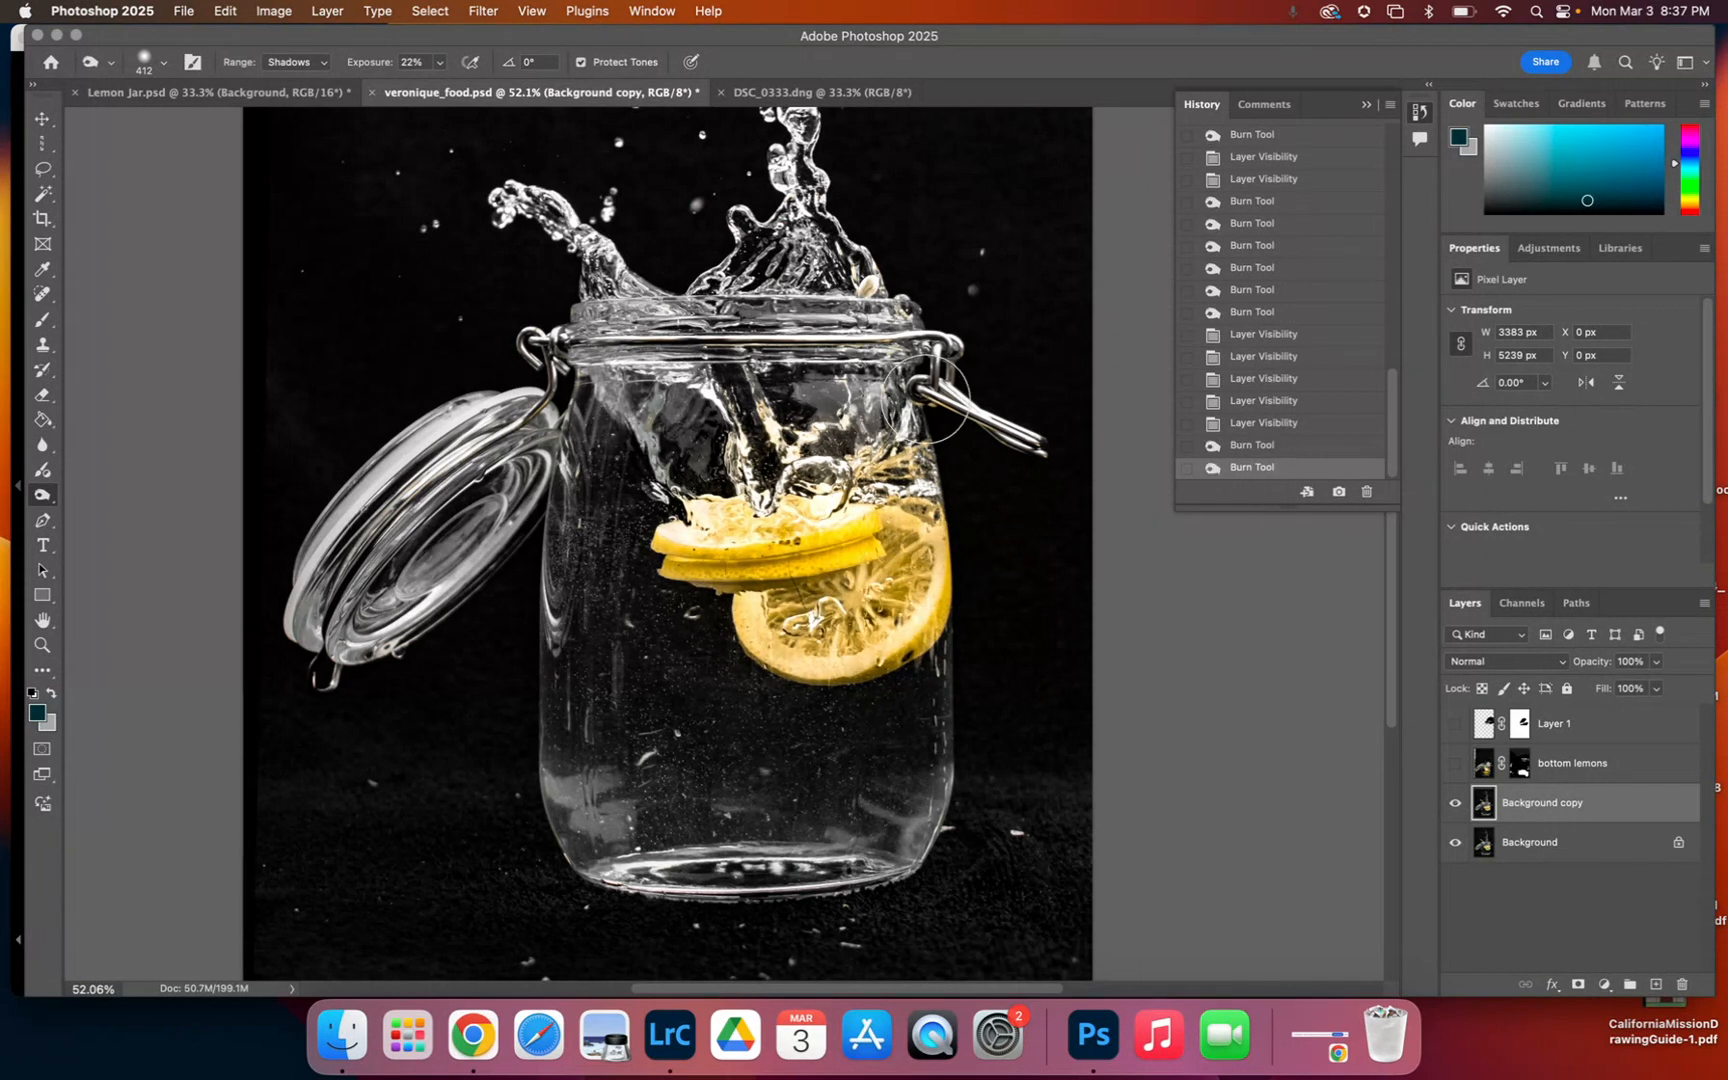
left_click_drag(621, 630, 602, 826)
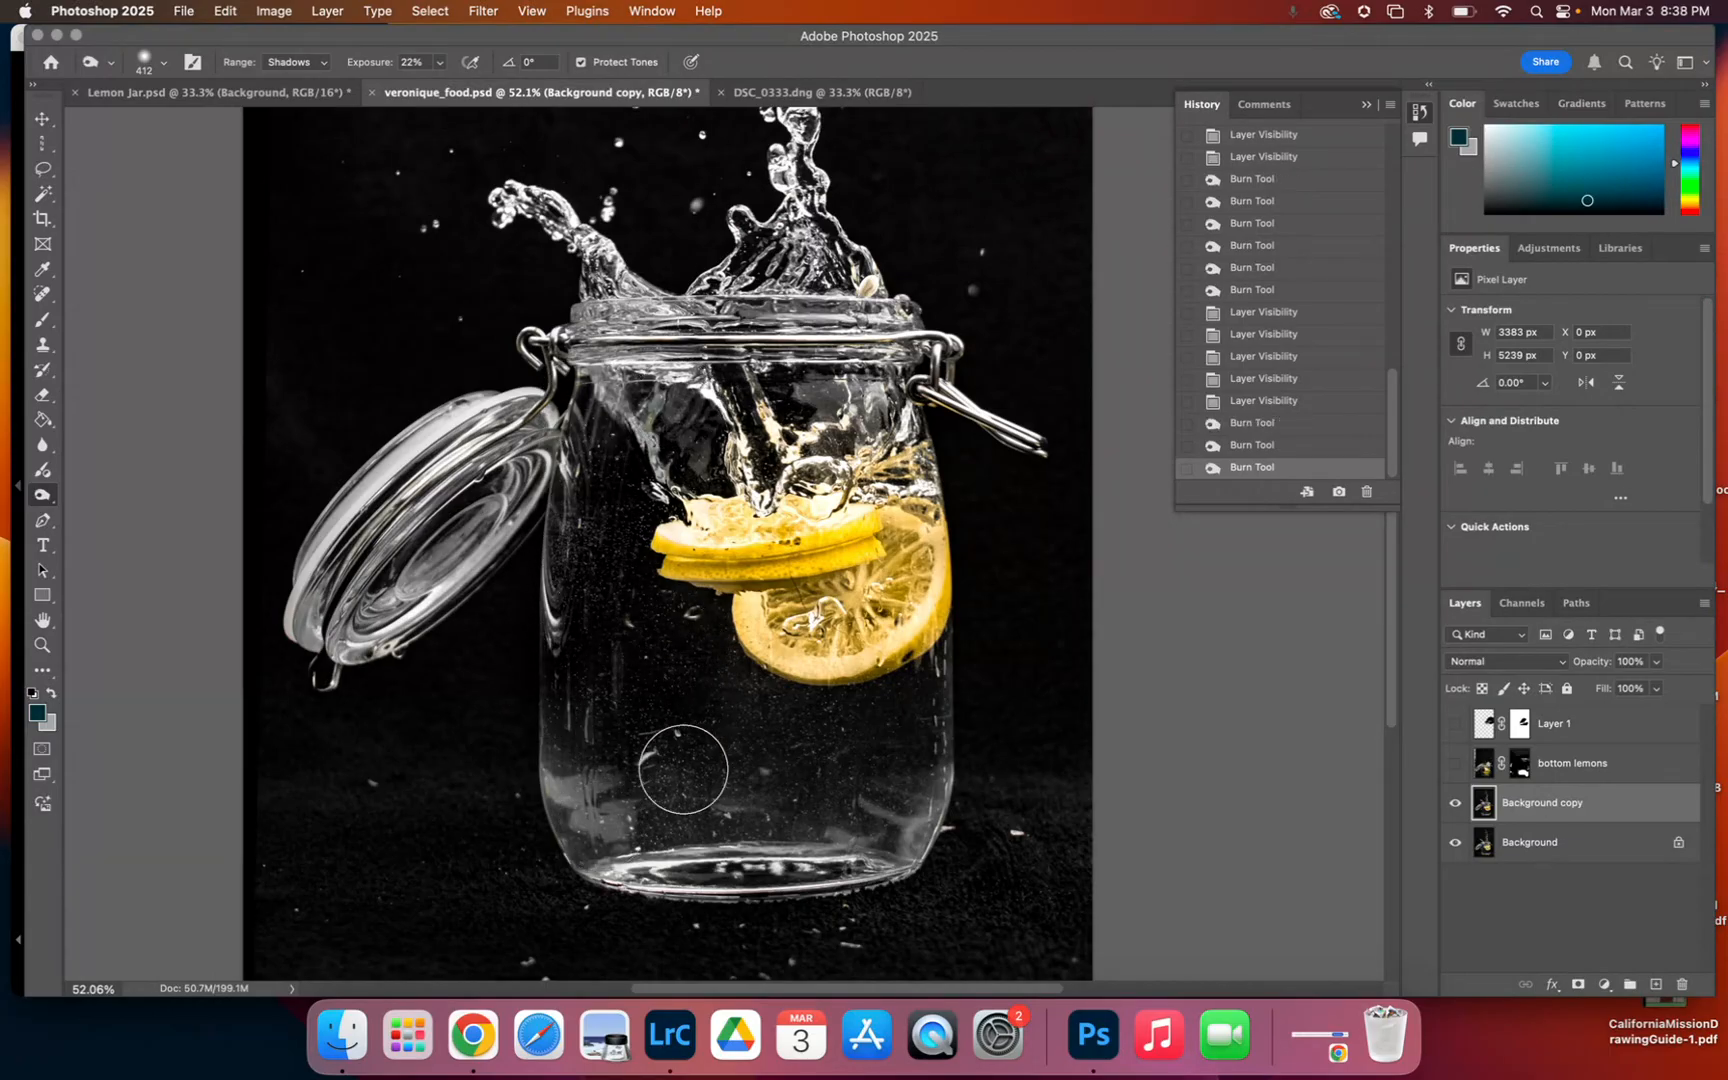
mouse_move(678, 869)
left_mouse_down()
mouse_move(552, 710)
mouse_move(552, 606)
left_mouse_up()
mouse_move(467, 427)
left_mouse_down()
mouse_move(340, 560)
mouse_move(320, 650)
mouse_move(500, 500)
mouse_move(580, 355)
left_mouse_up()
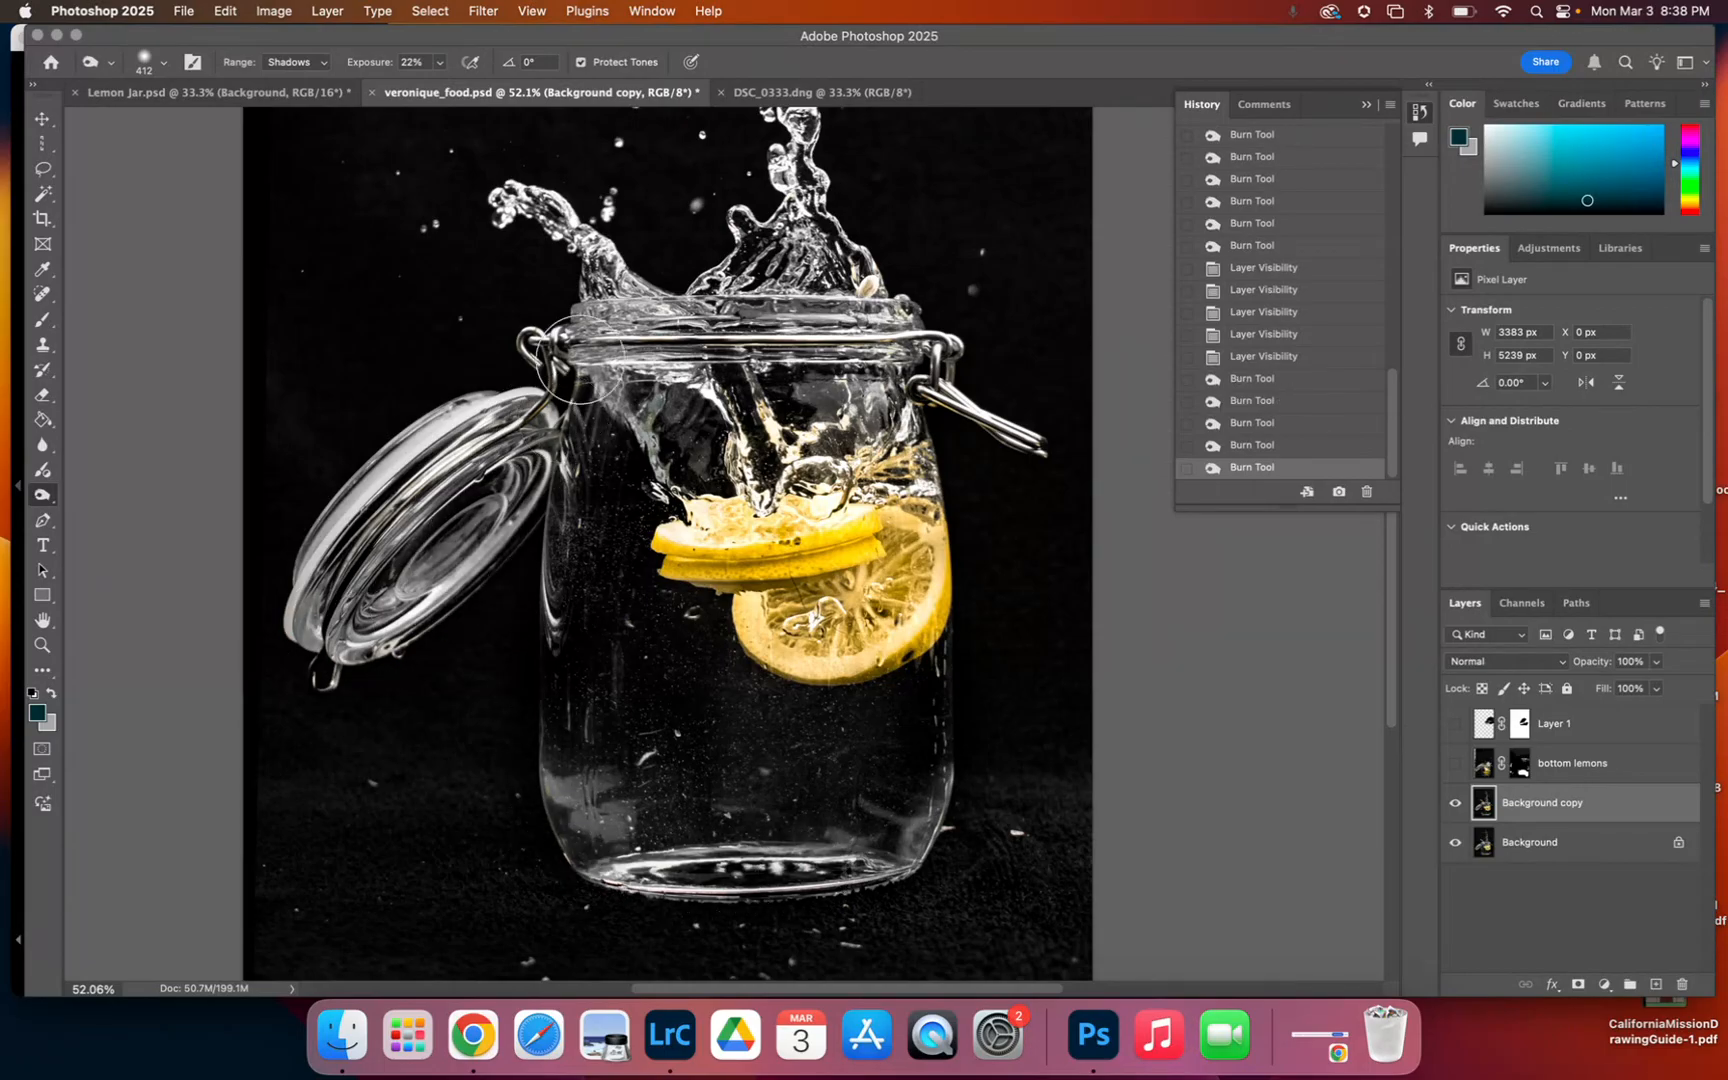
mouse_move(870, 392)
left_mouse_down()
mouse_move(808, 396)
mouse_move(817, 414)
mouse_move(935, 415)
left_mouse_up()
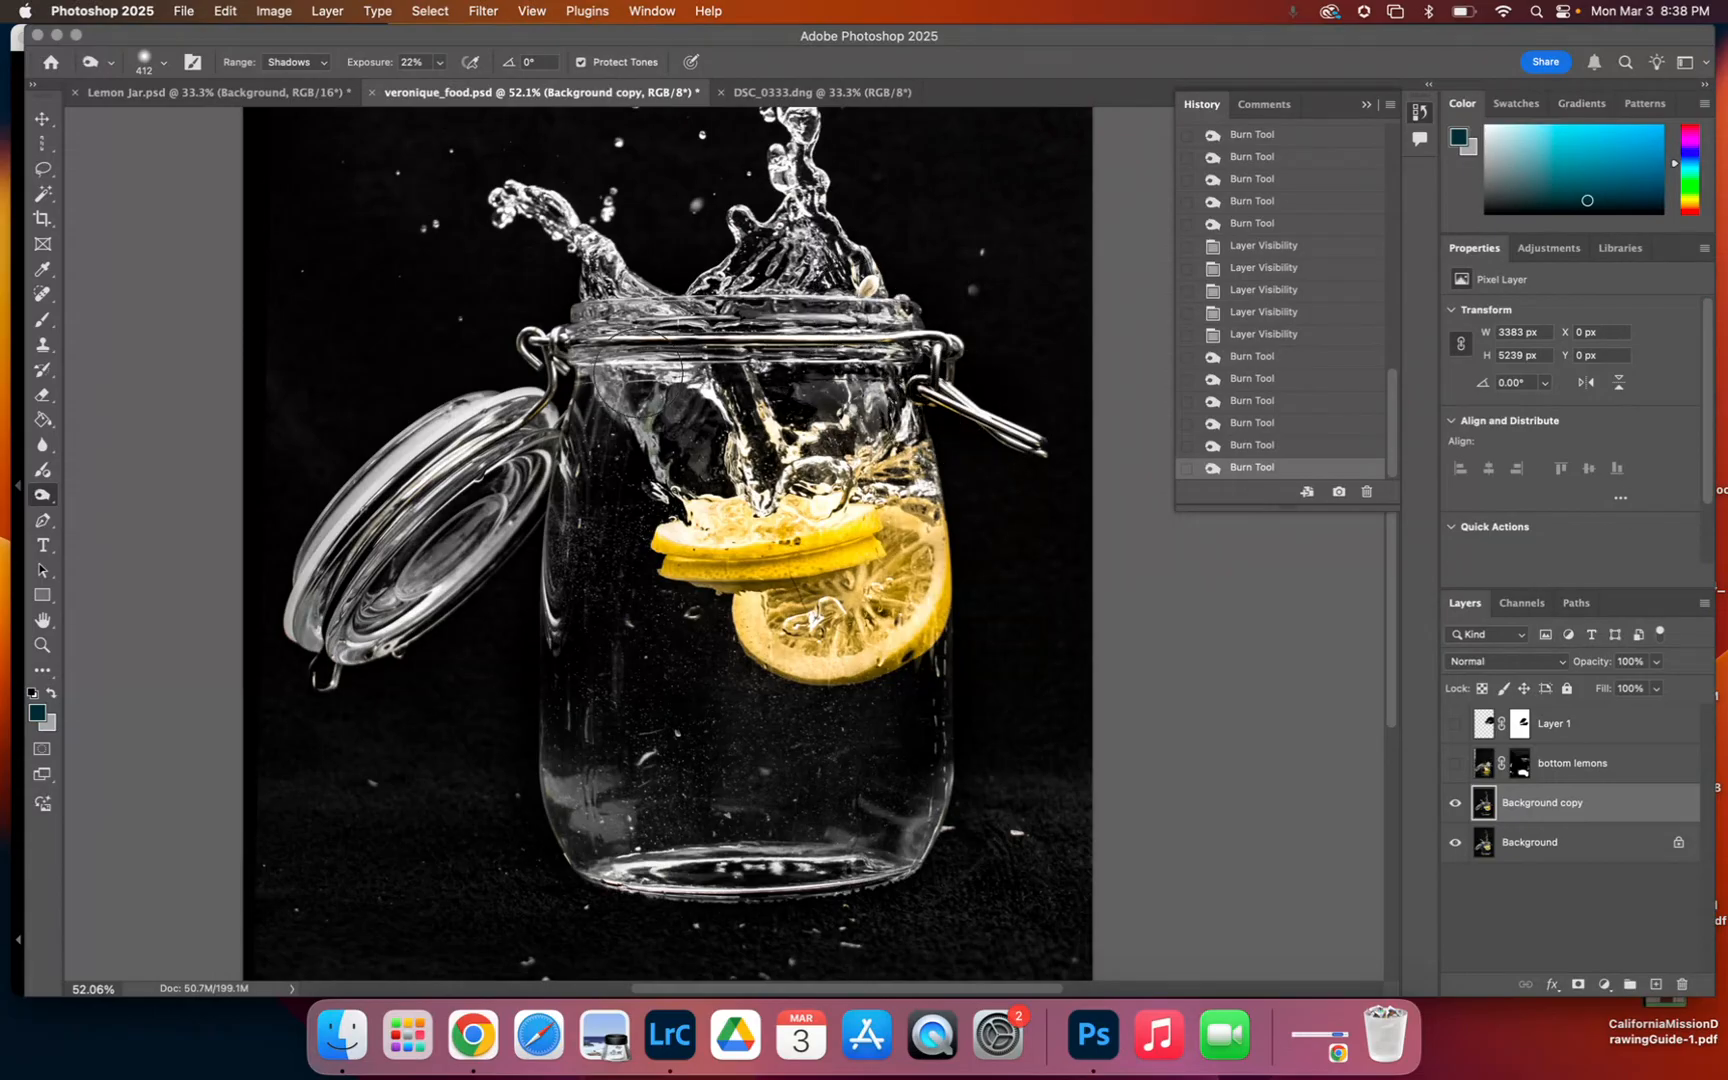
left_click(650, 400)
left_click_drag(620, 255, 491, 211)
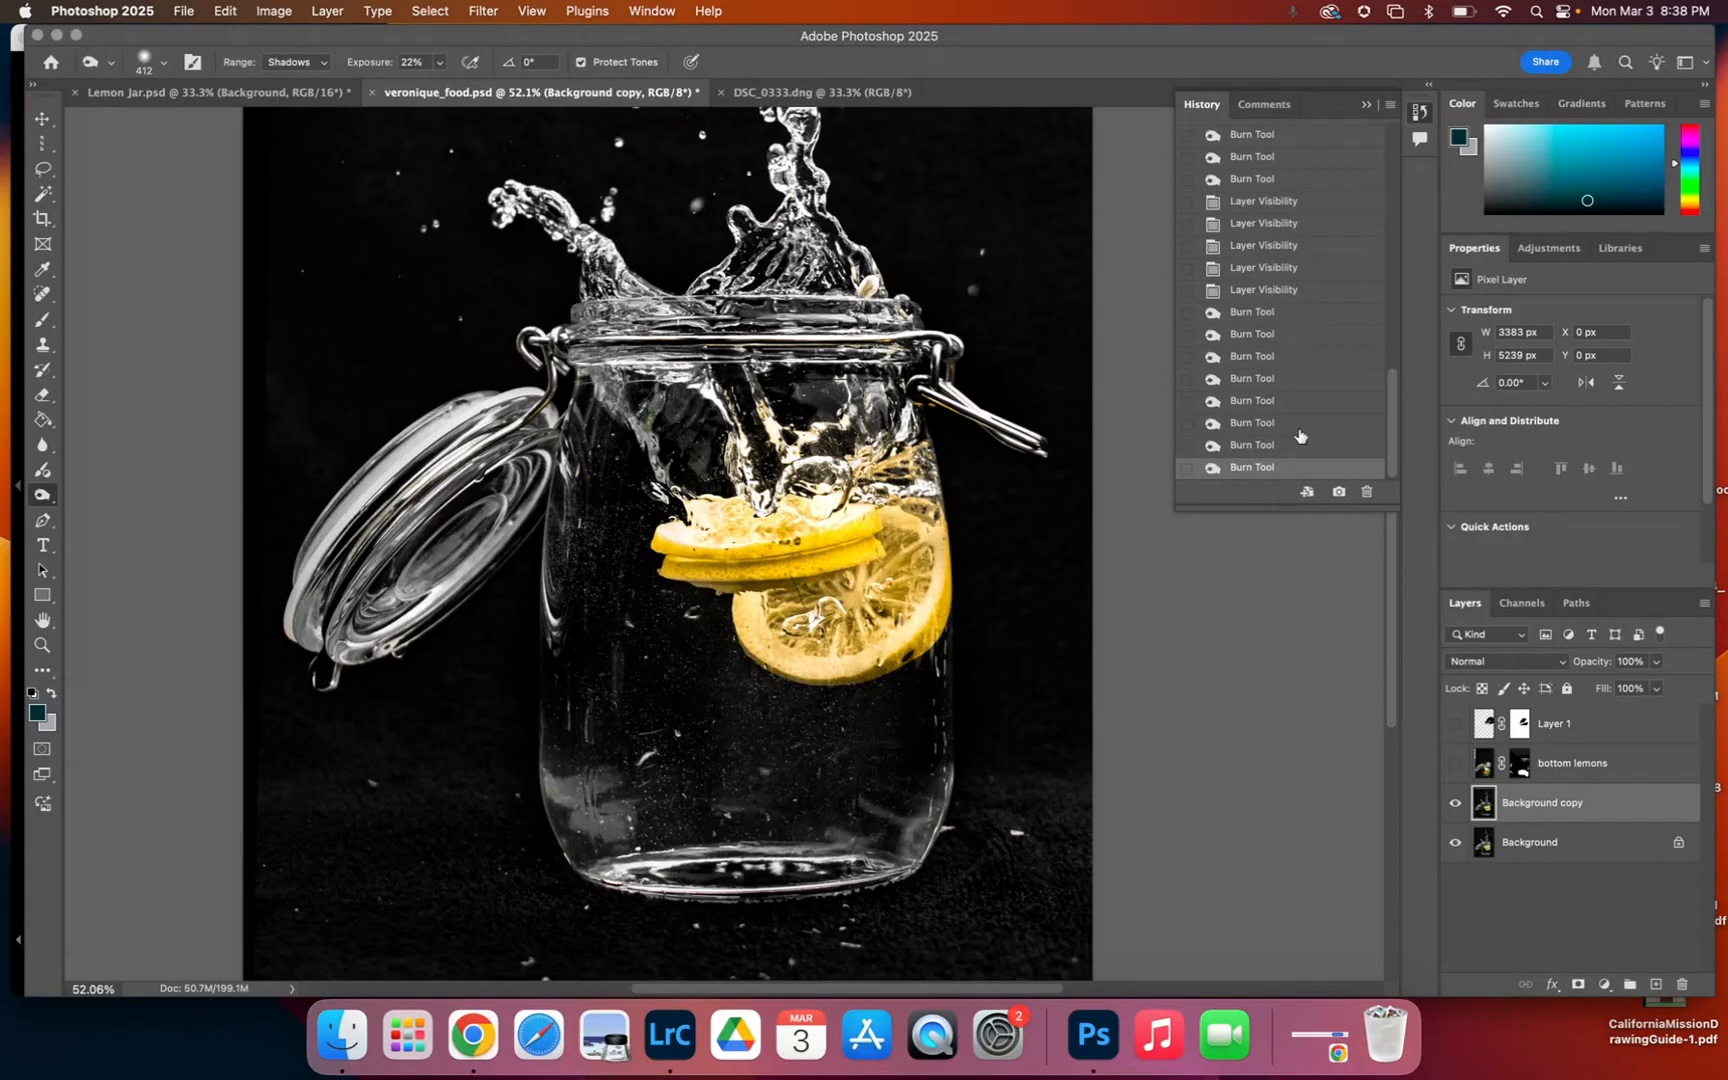
- Compare the burned Background copy with the original Background and show the bottom lemons layer and Layer 1 again
left_click(1457, 805)
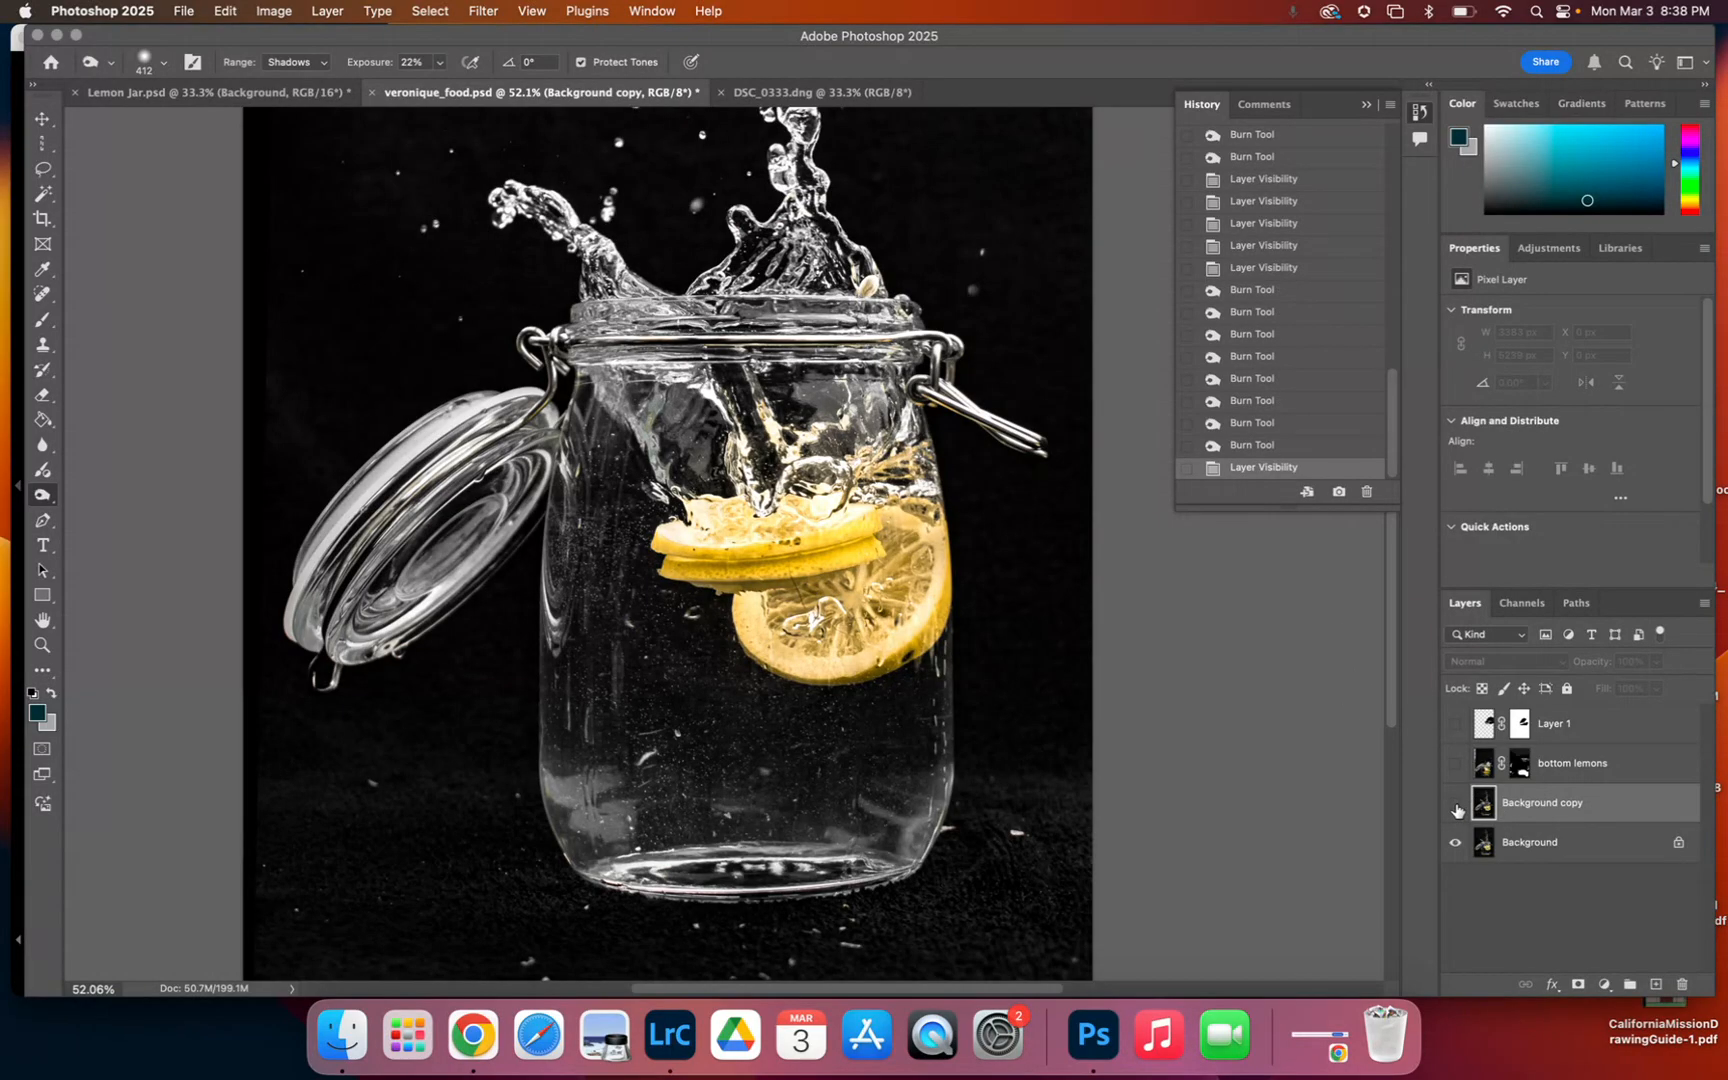
left_click(1456, 805)
left_click(1456, 806)
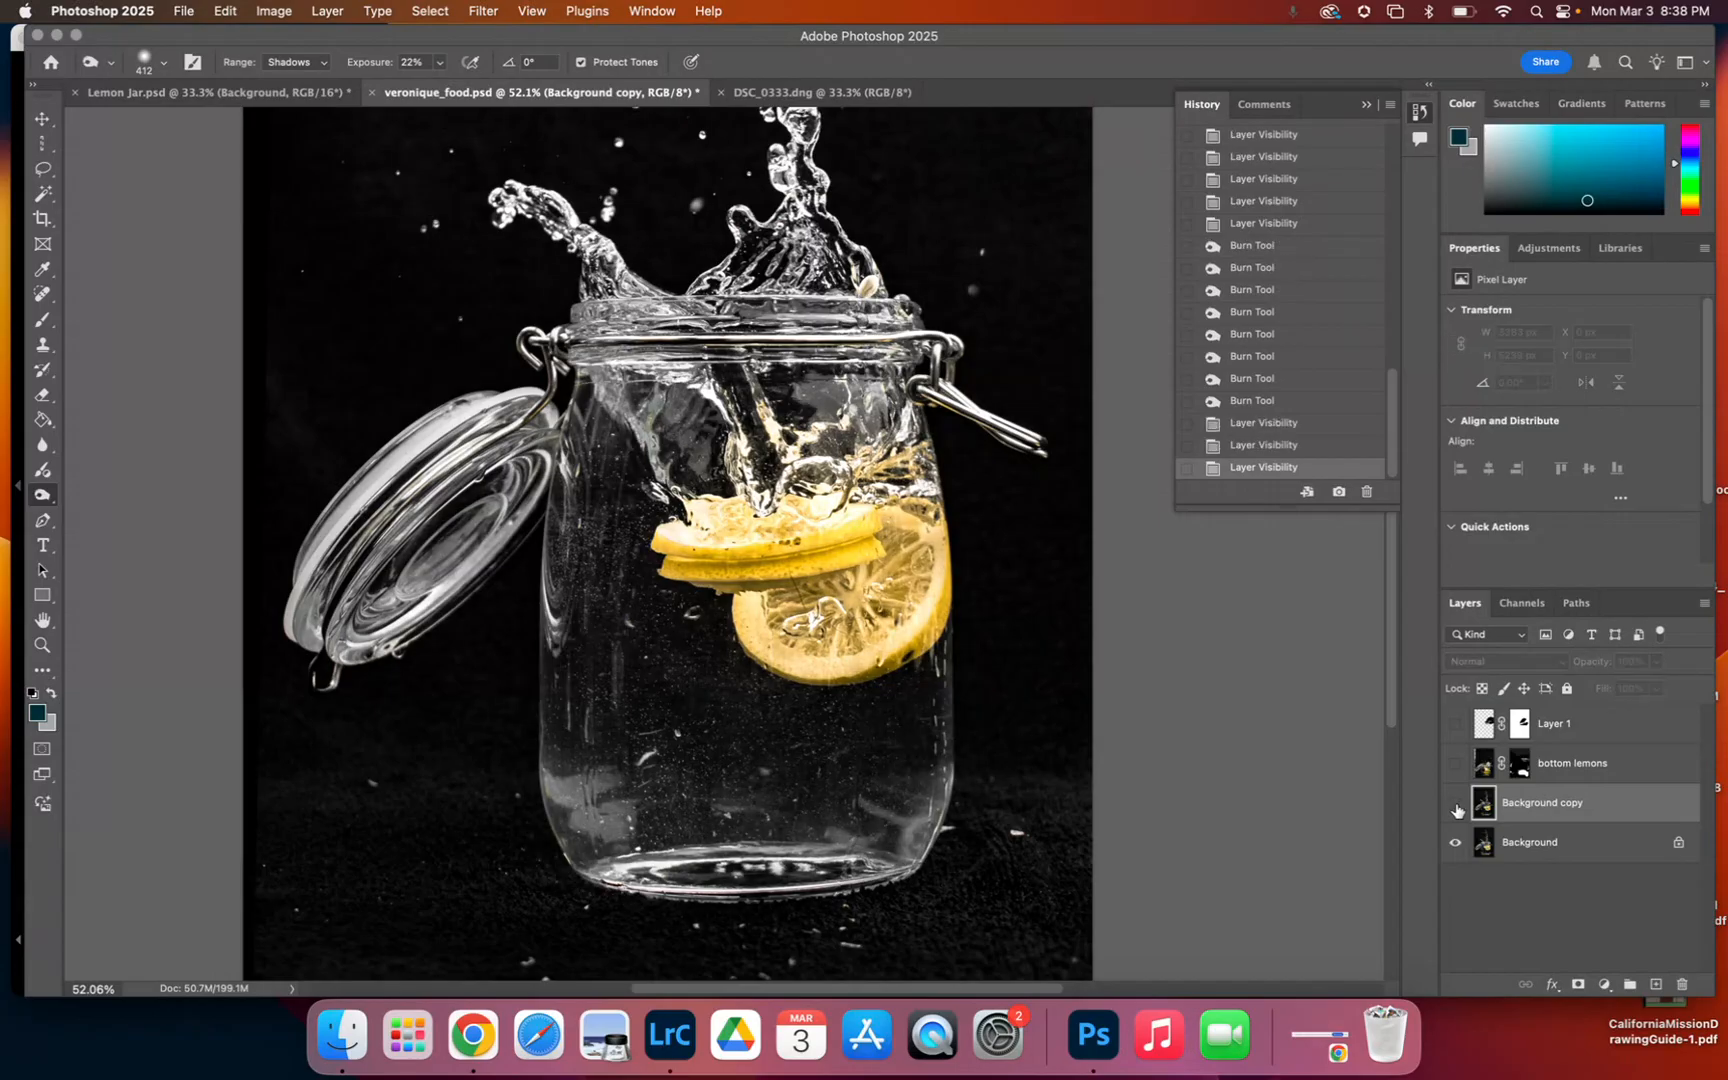
left_click(1456, 801)
left_click(1455, 768)
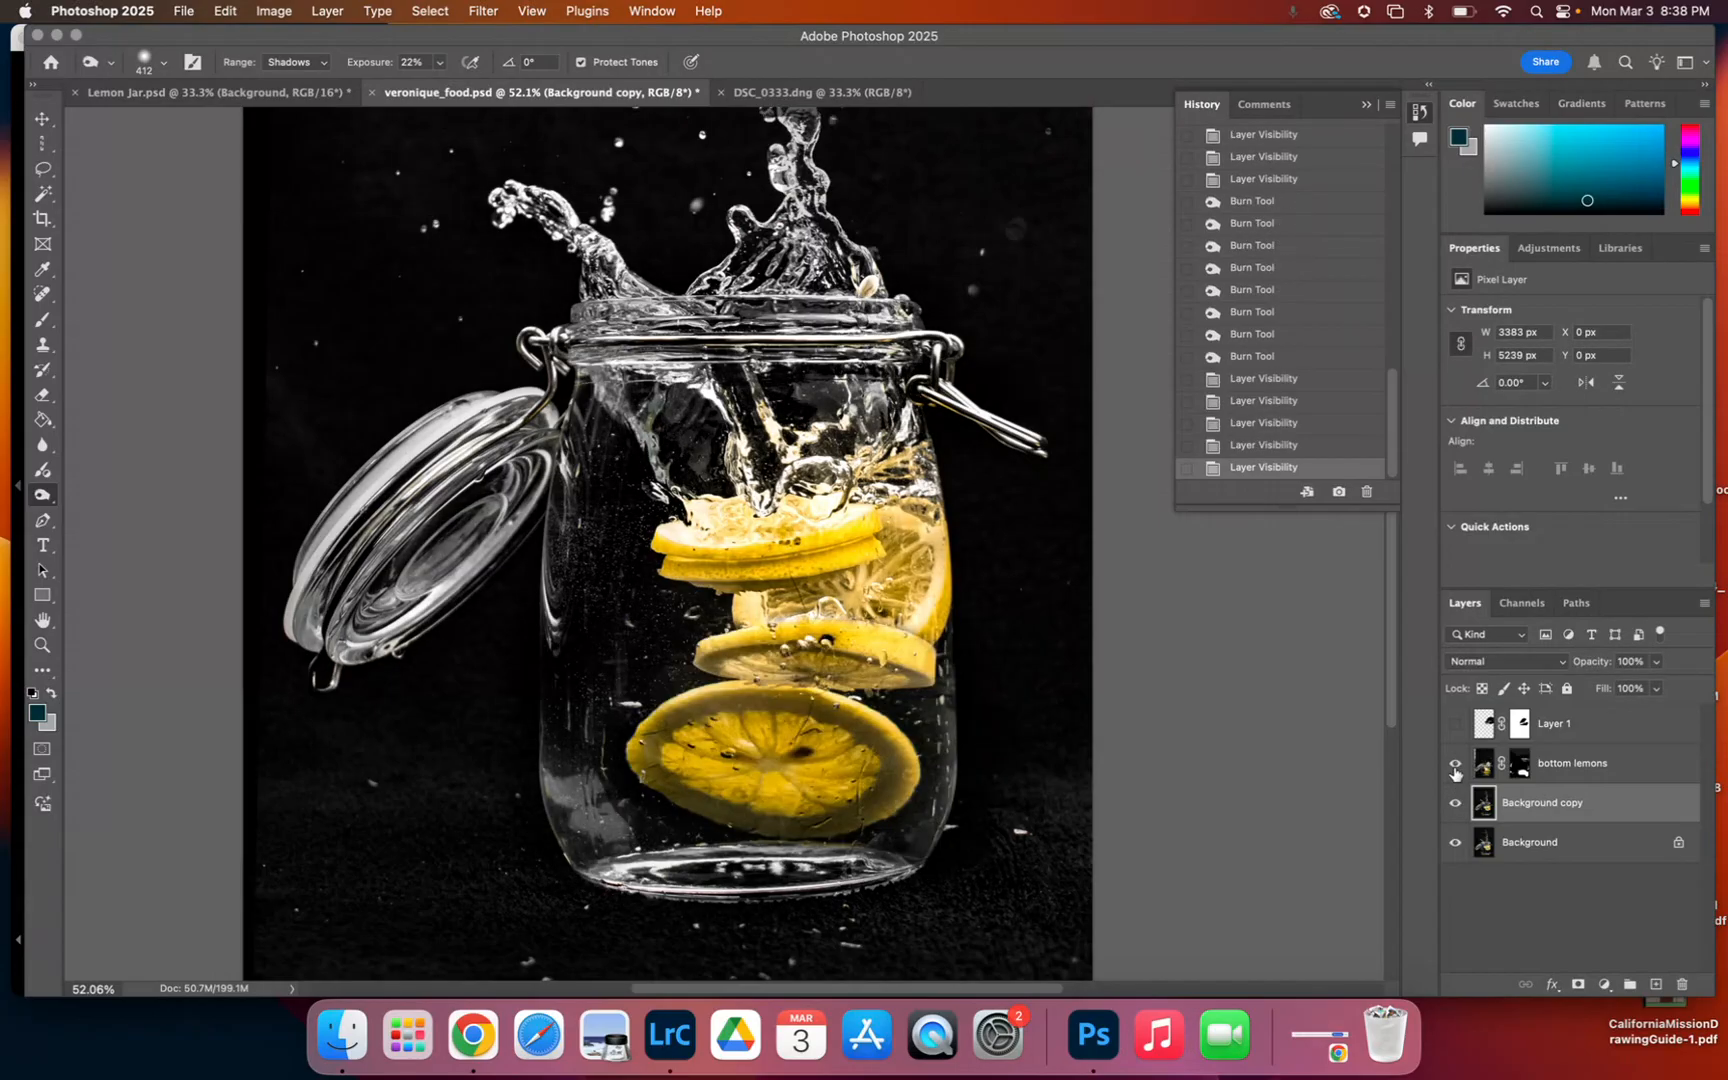
left_click(1456, 727)
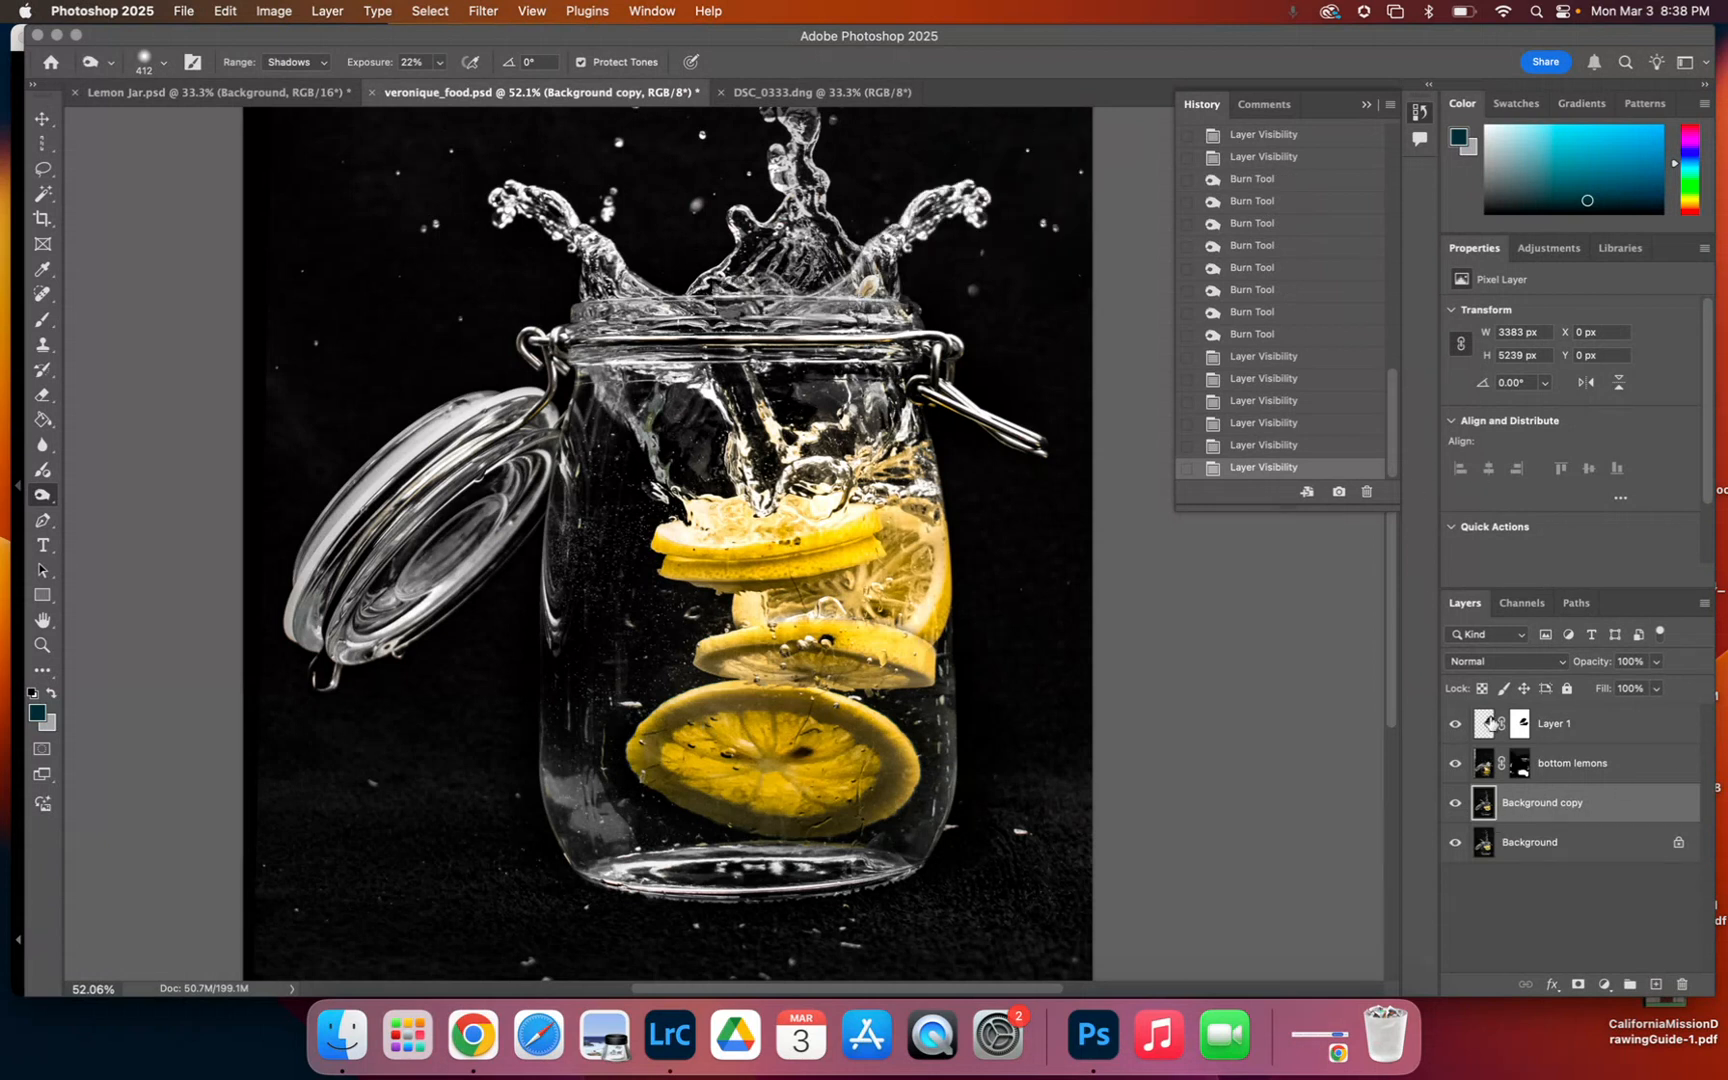
- Burn the shadows of the jar rim and the right splash on Layer 1
left_click(1487, 724)
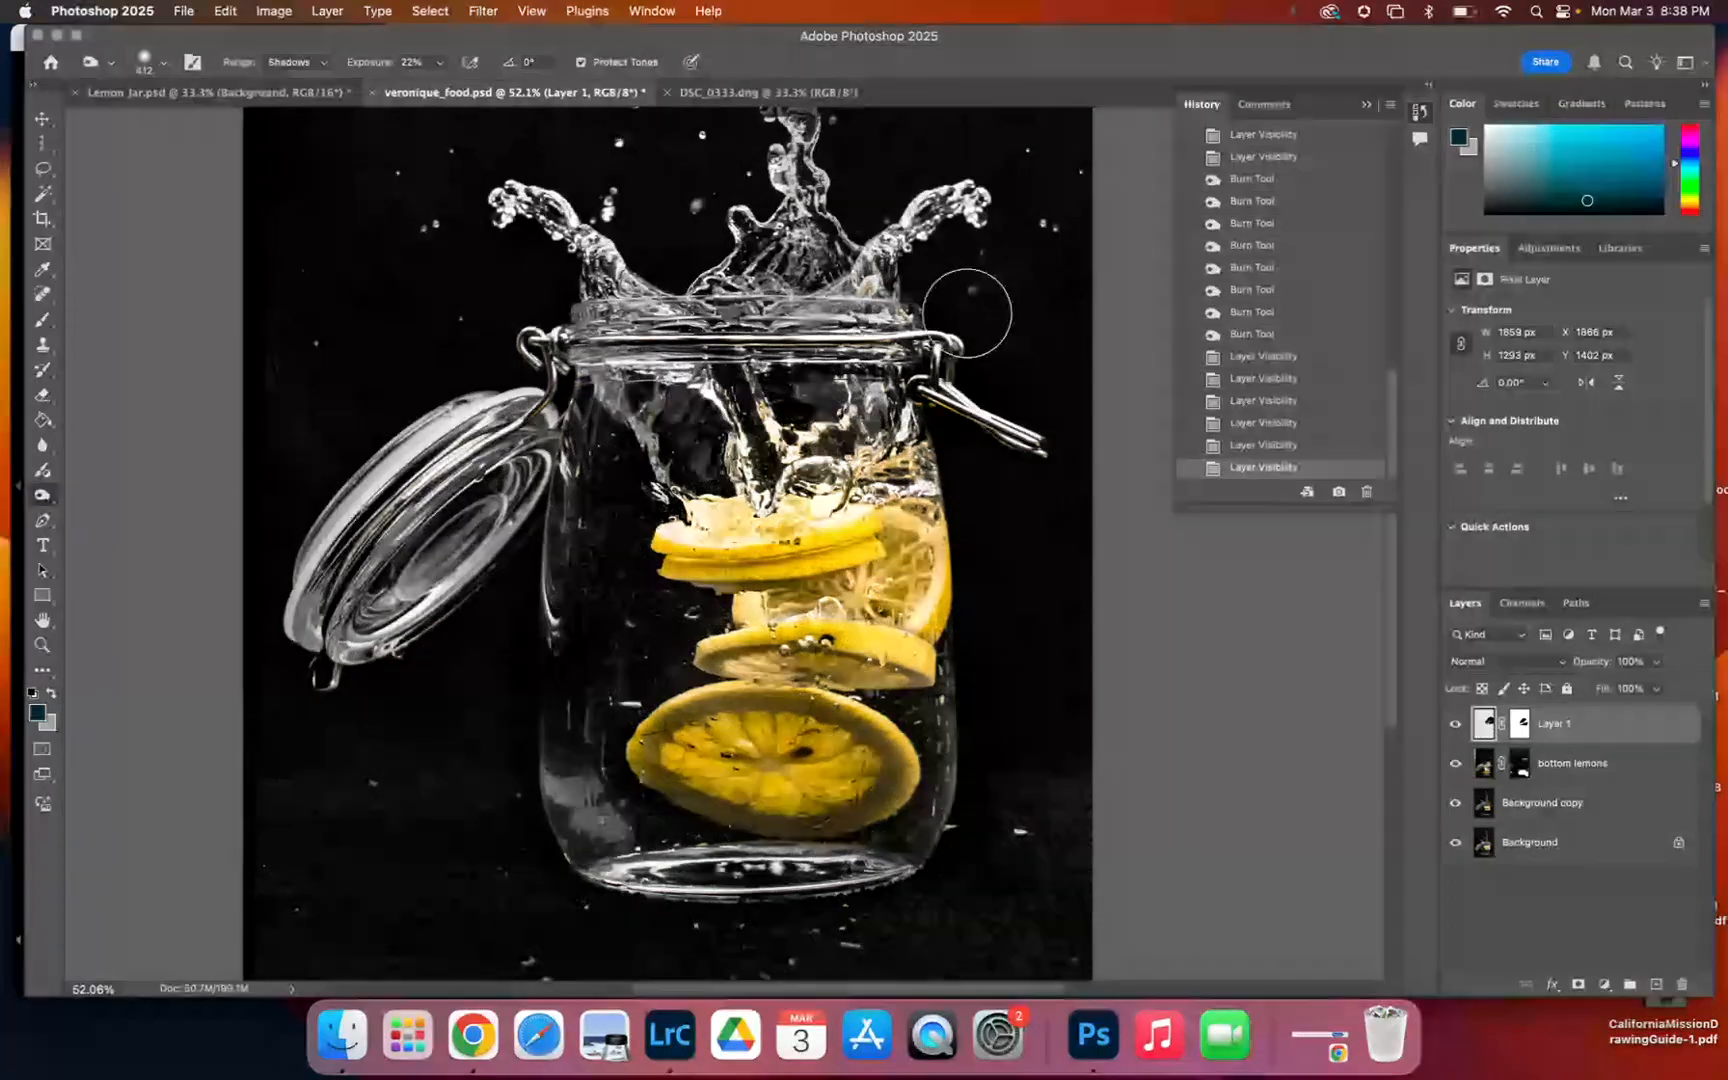
mouse_move(827, 326)
left_mouse_down()
mouse_move(779, 324)
mouse_move(818, 305)
left_mouse_up()
mouse_move(916, 240)
left_mouse_down()
mouse_move(959, 196)
mouse_move(1002, 205)
left_mouse_up()
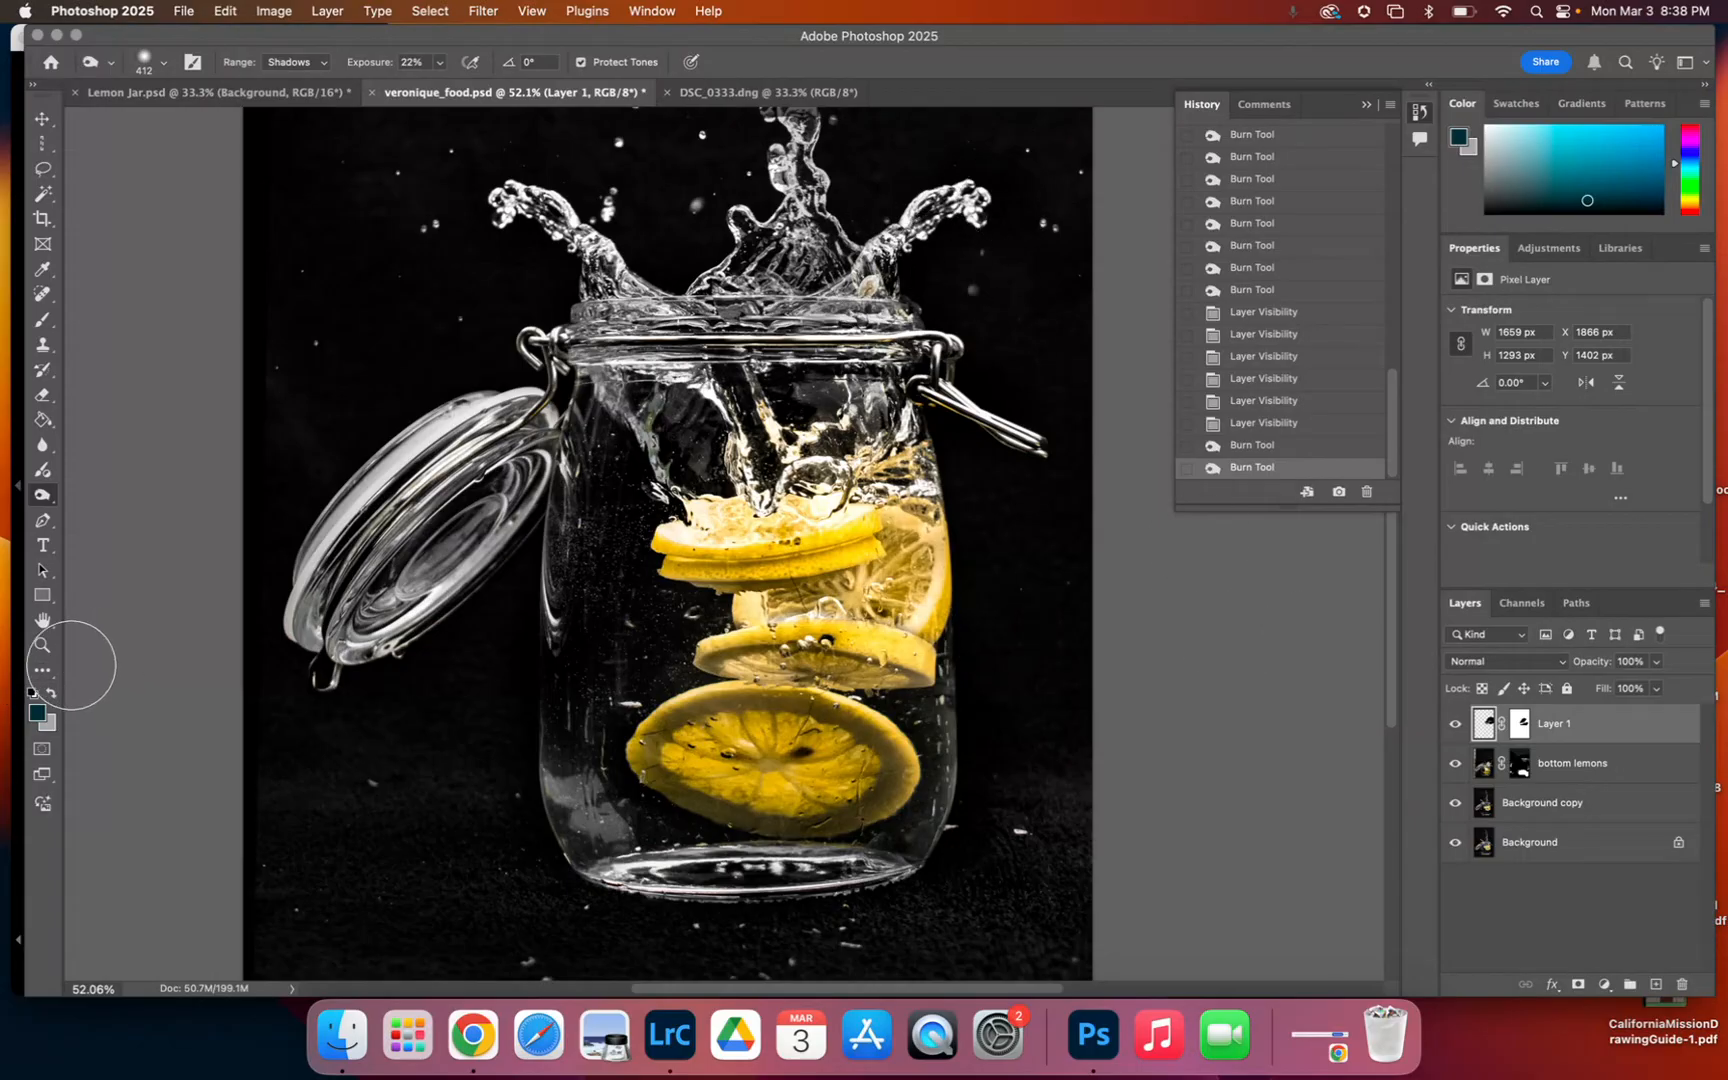
- Fit the whole image on screen and compare the finished composite with the original Background layer alone
left_click(42, 647)
left_click(618, 62)
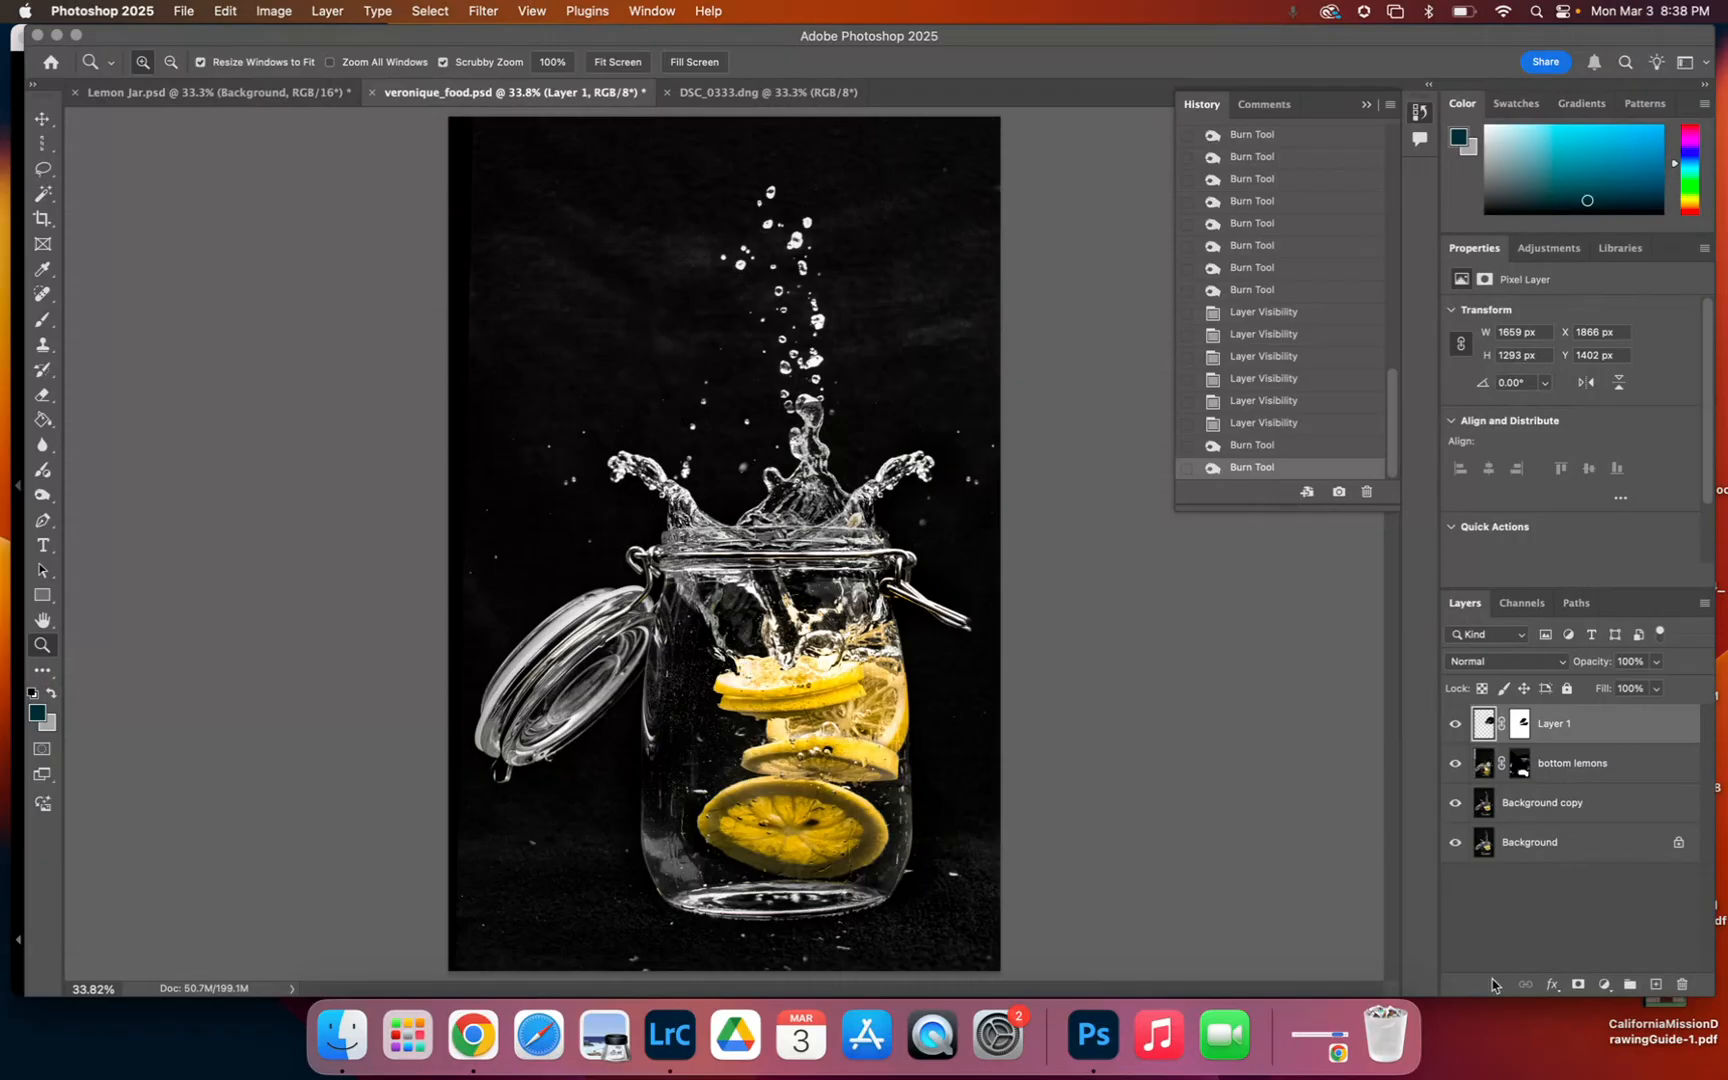
left_click(1456, 736)
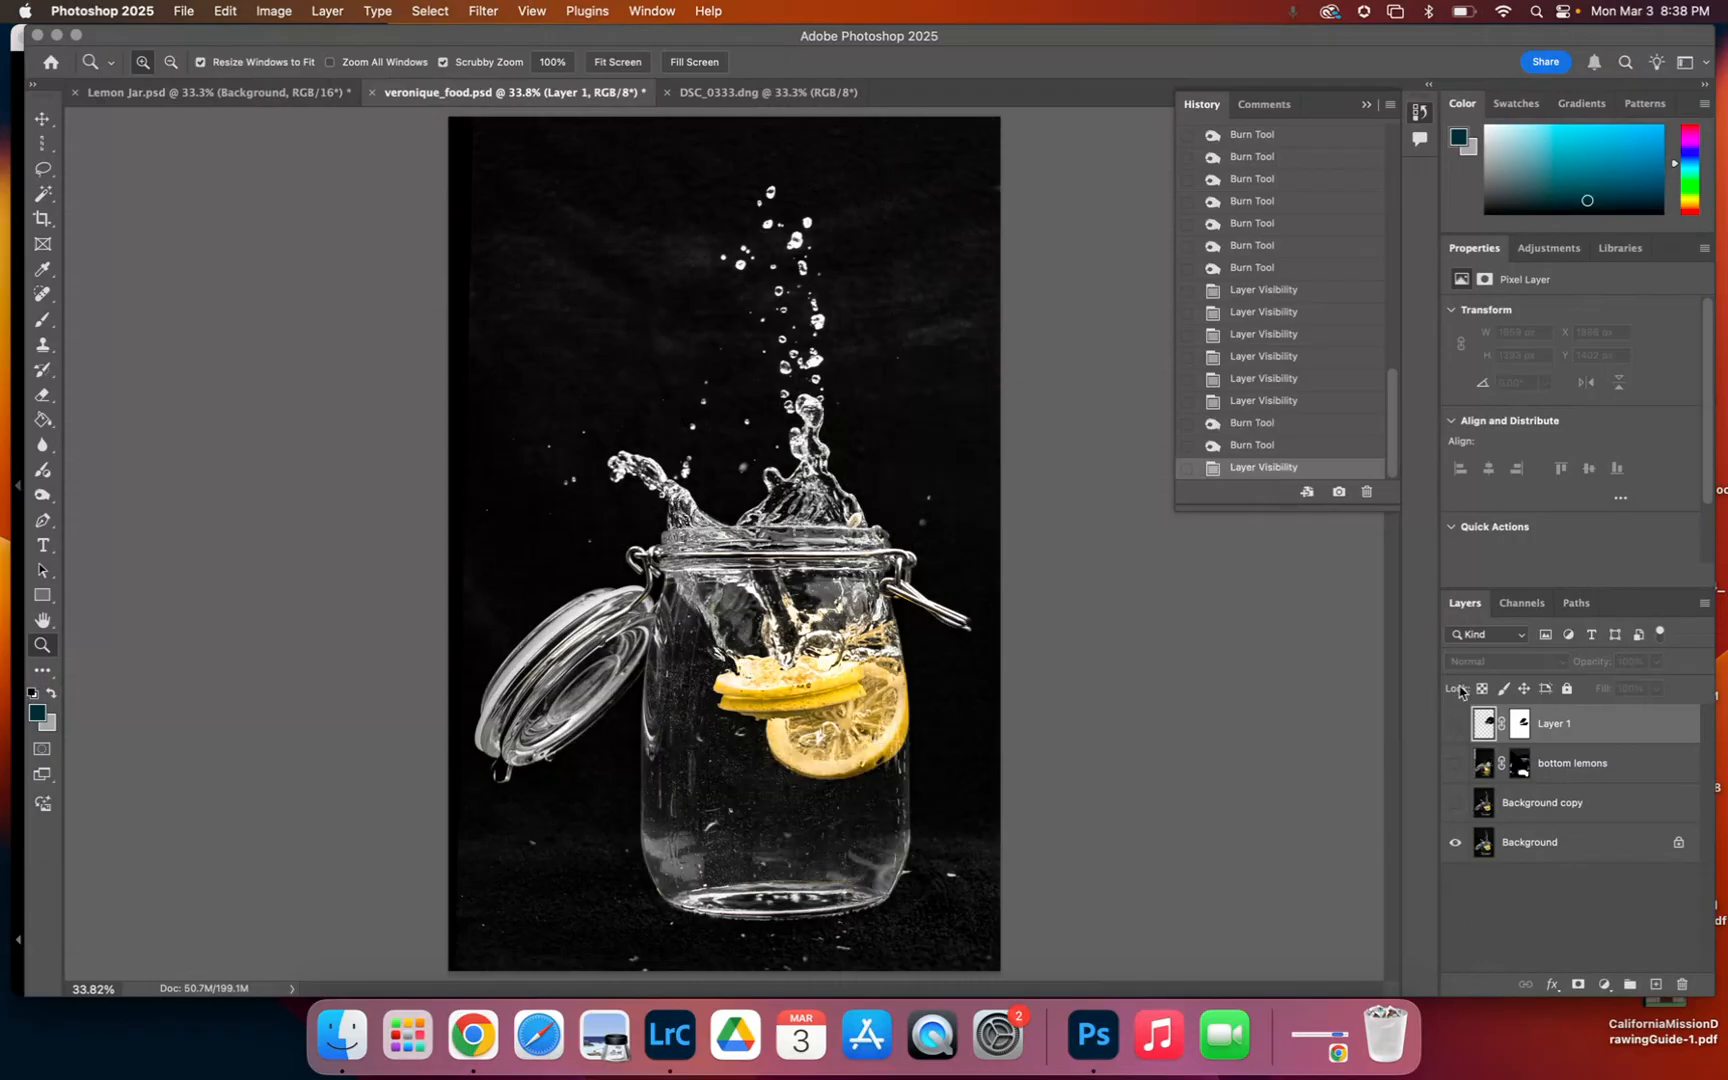
left_click(1456, 806)
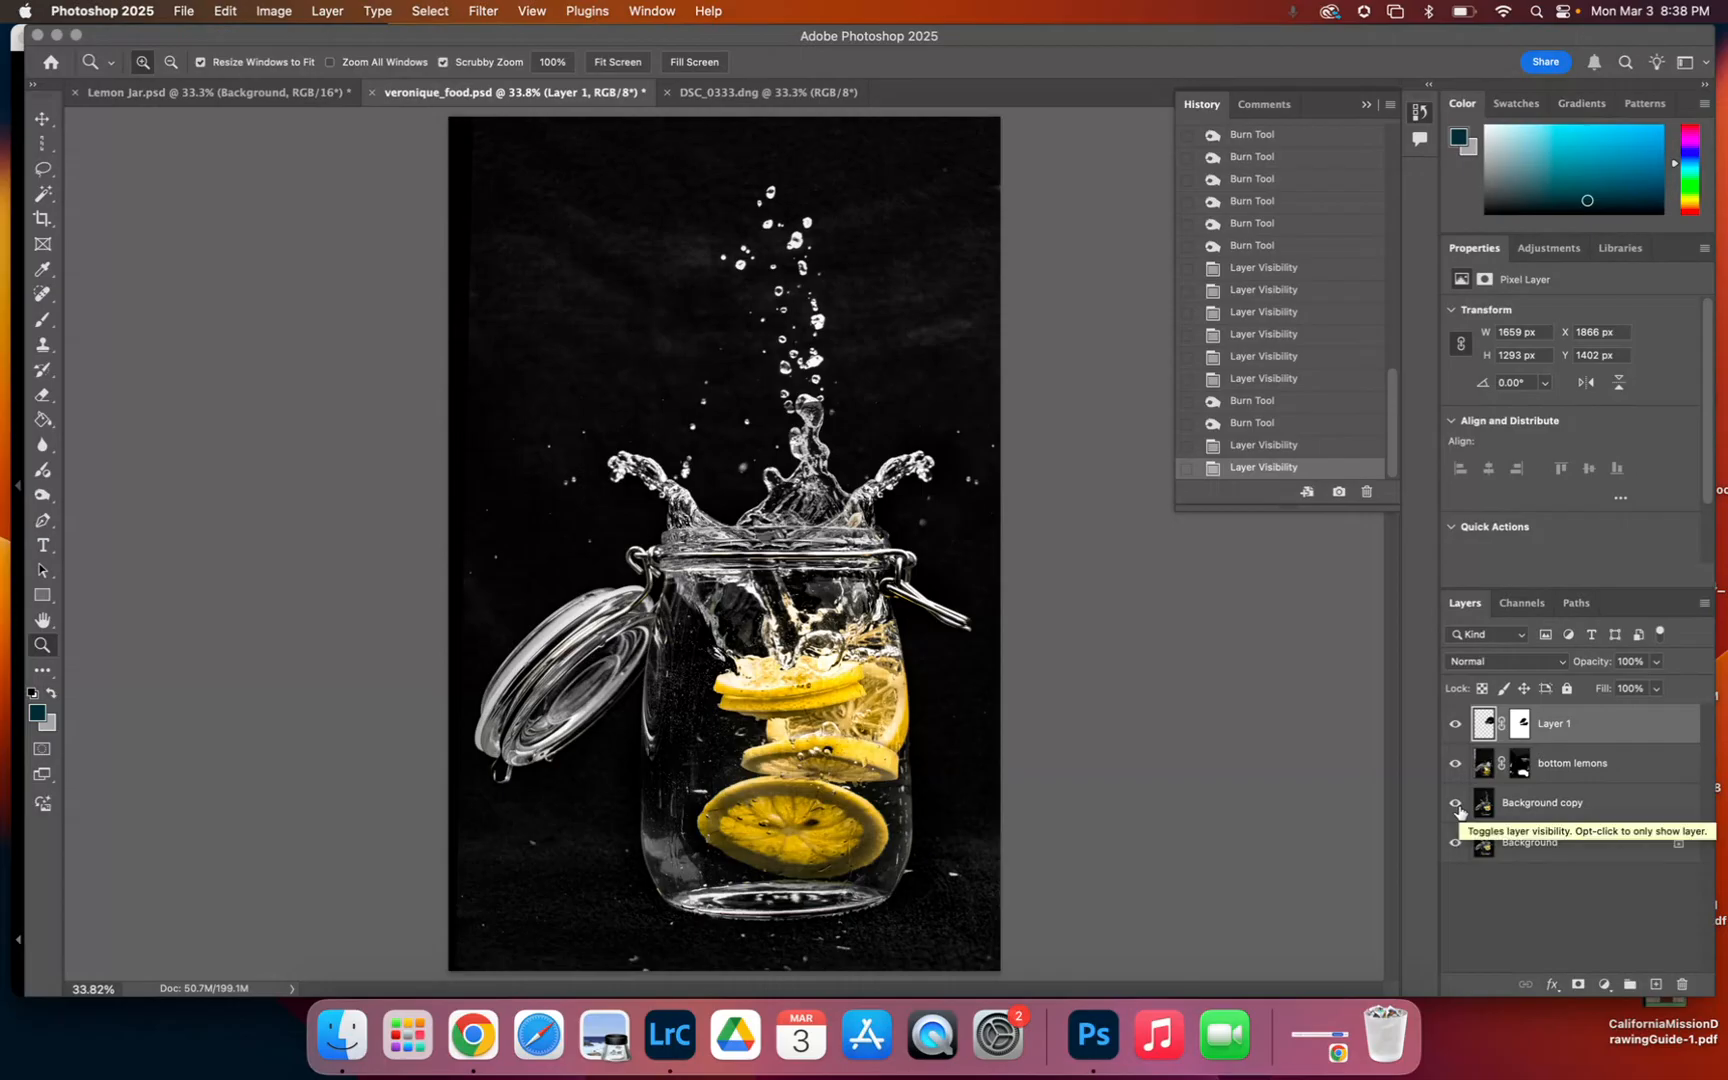
left_click(1302, 1055)
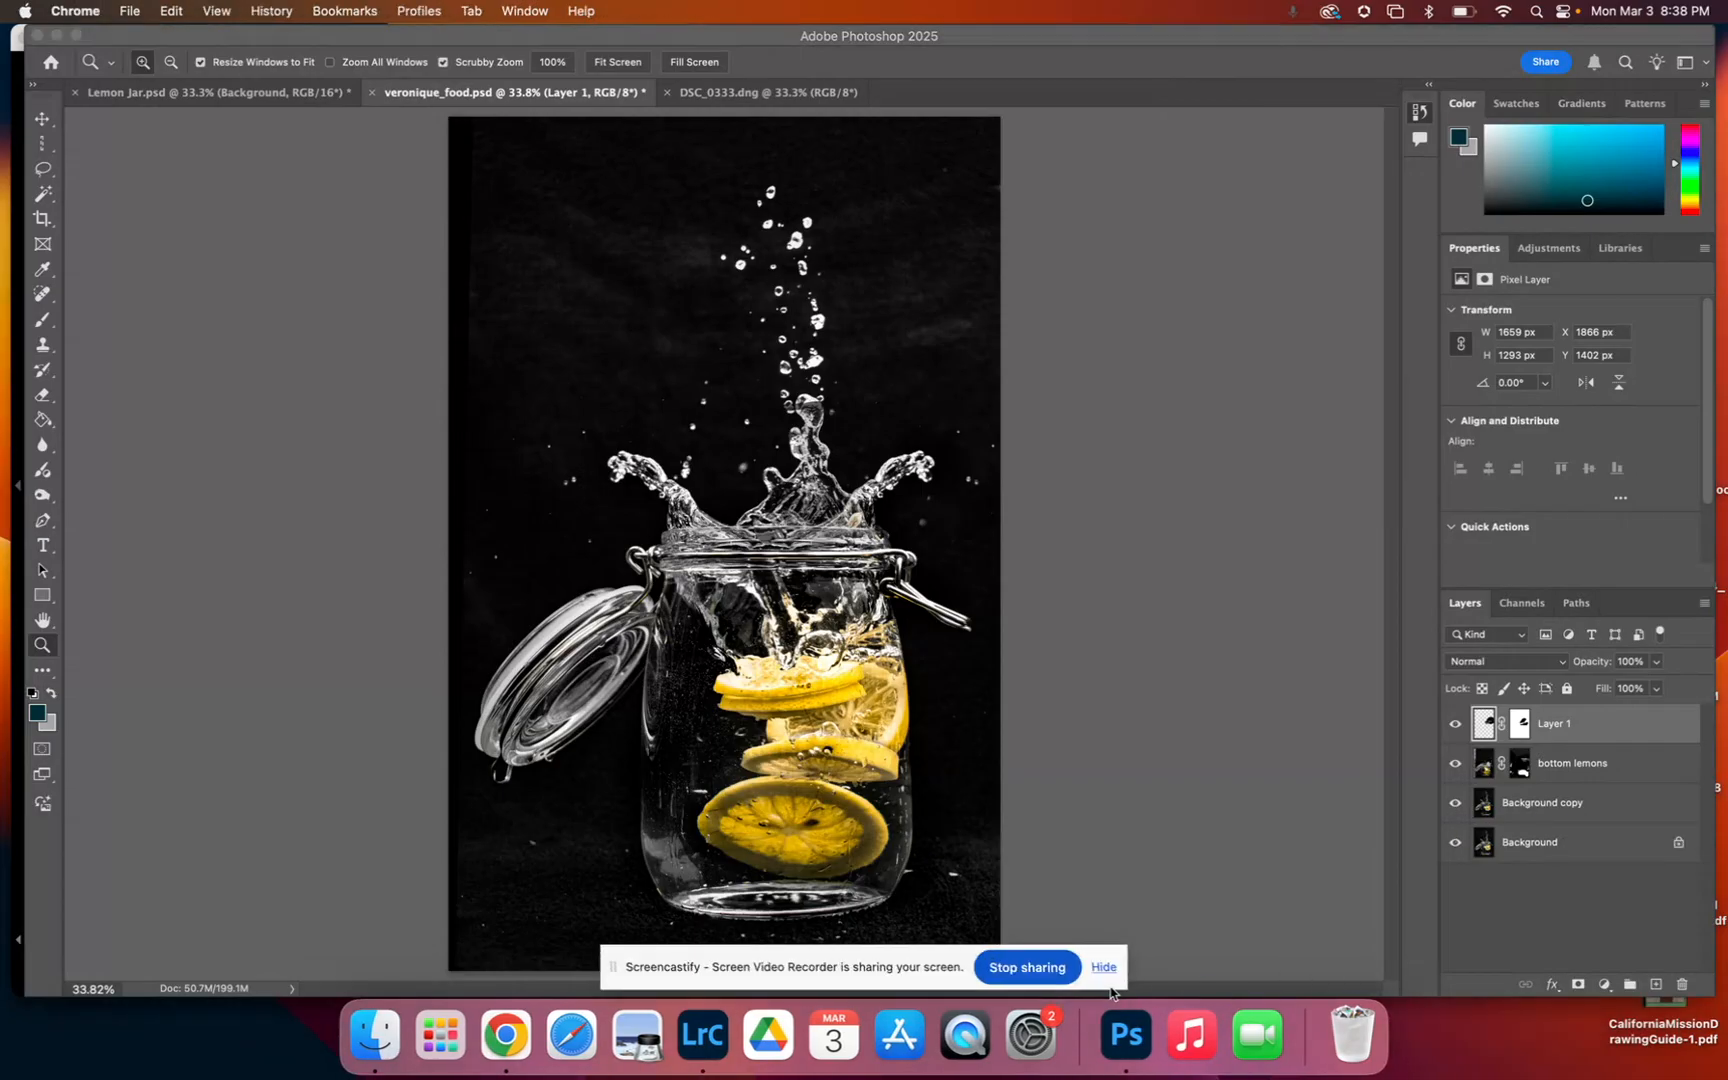